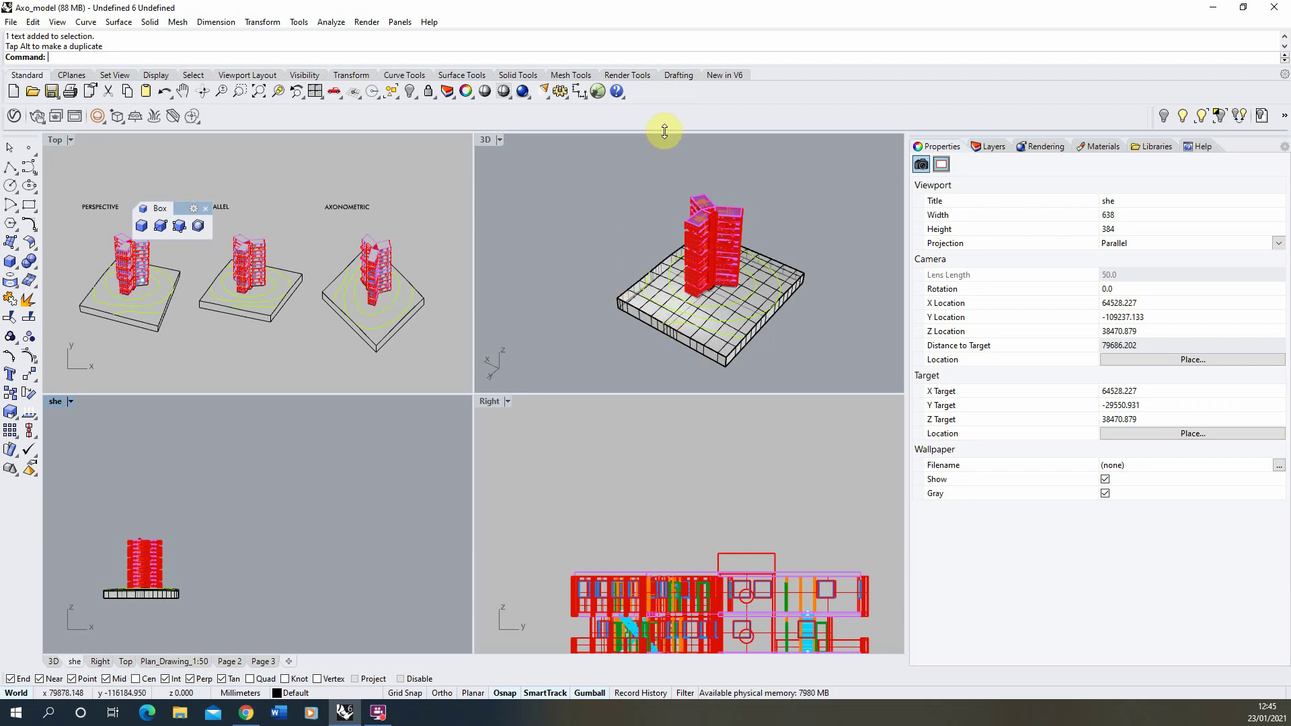
- Orbit the 3D view around the tower and close the floating Box toolbar
right_drag(787, 297, 838, 280)
scroll(708, 215, up, 3)
right_drag(709, 215, 703, 236)
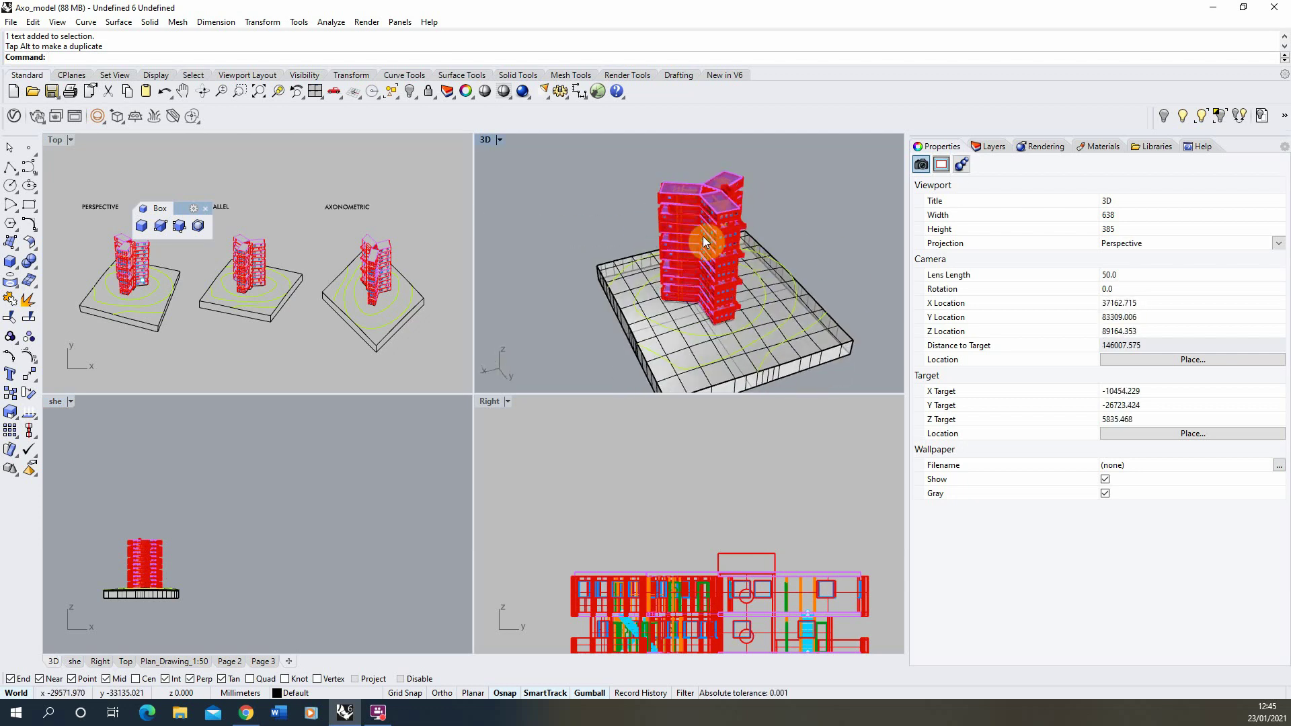
click(206, 208)
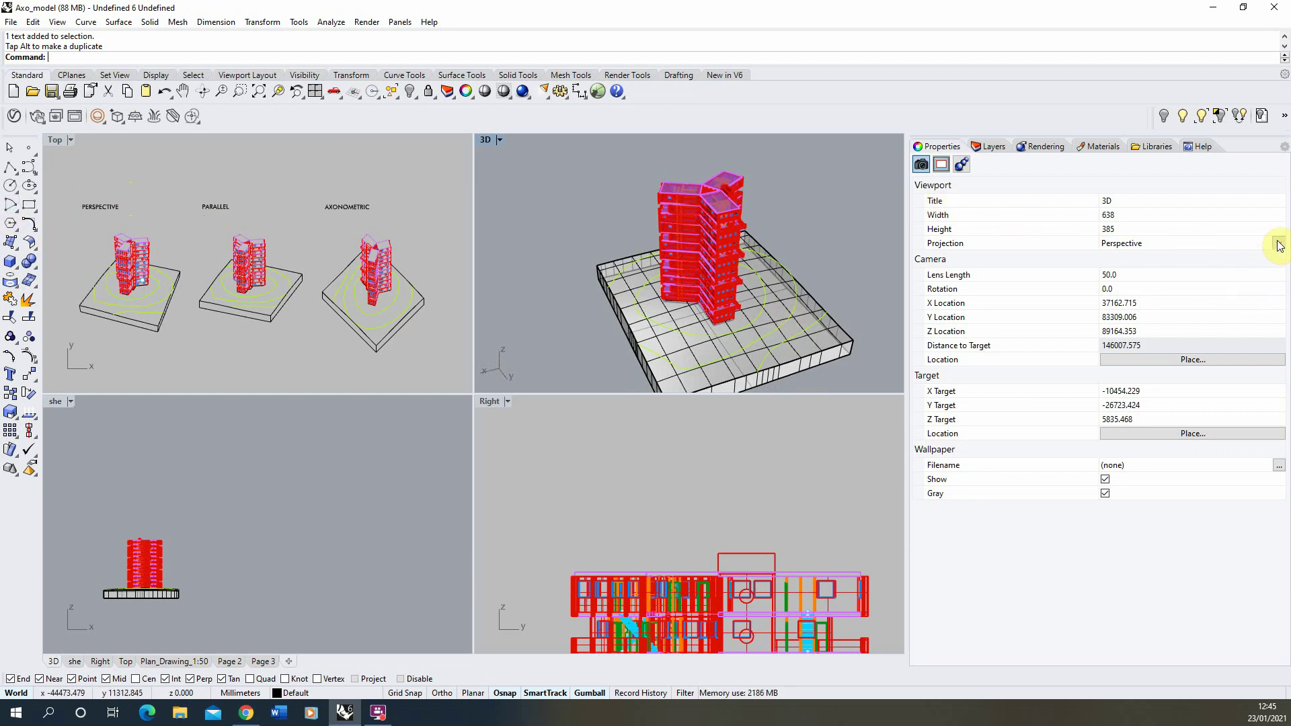
right_drag(740, 288, 594, 224)
right_drag(495, 144, 768, 204)
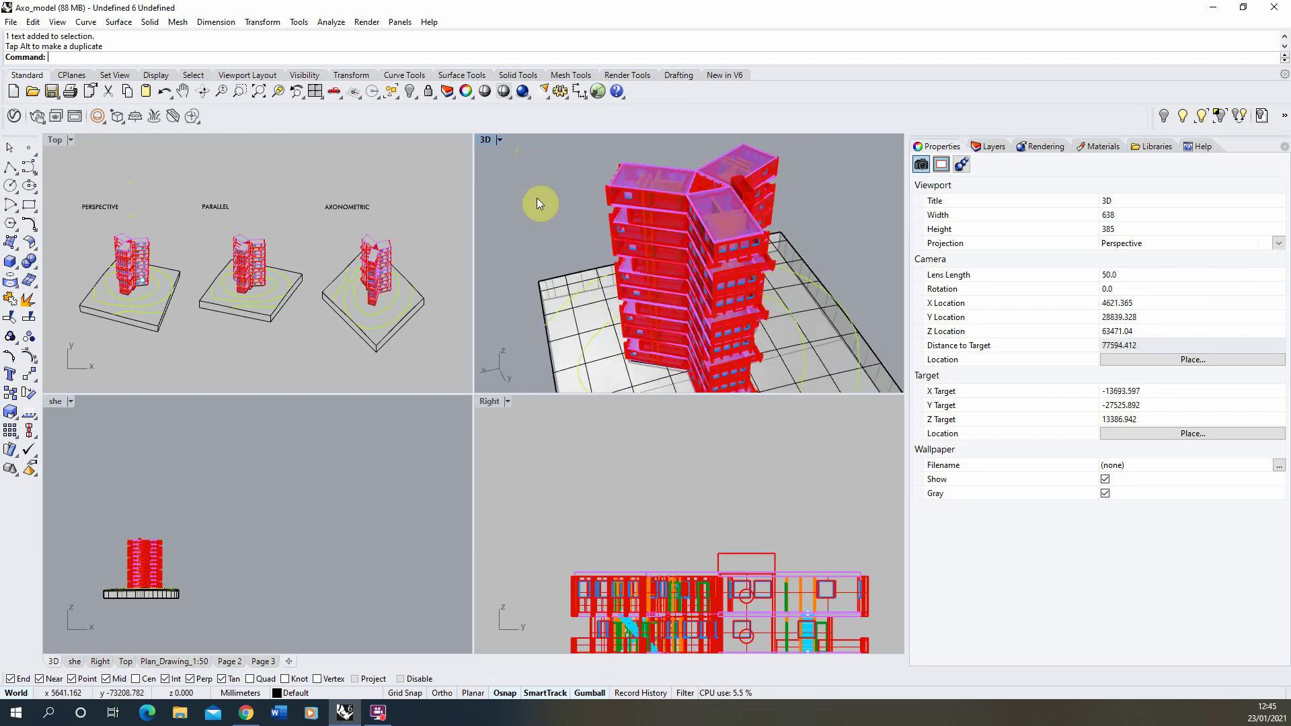
double_click(53, 139)
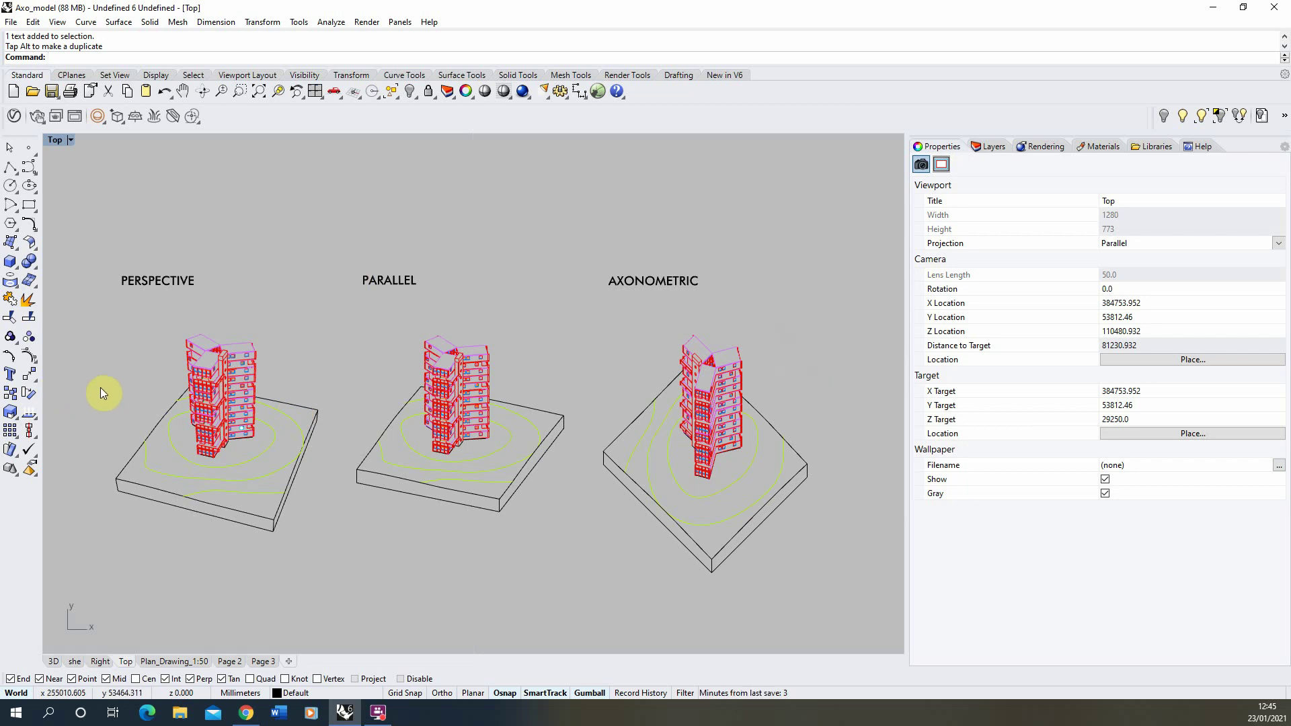
scroll(101, 417, up, 5)
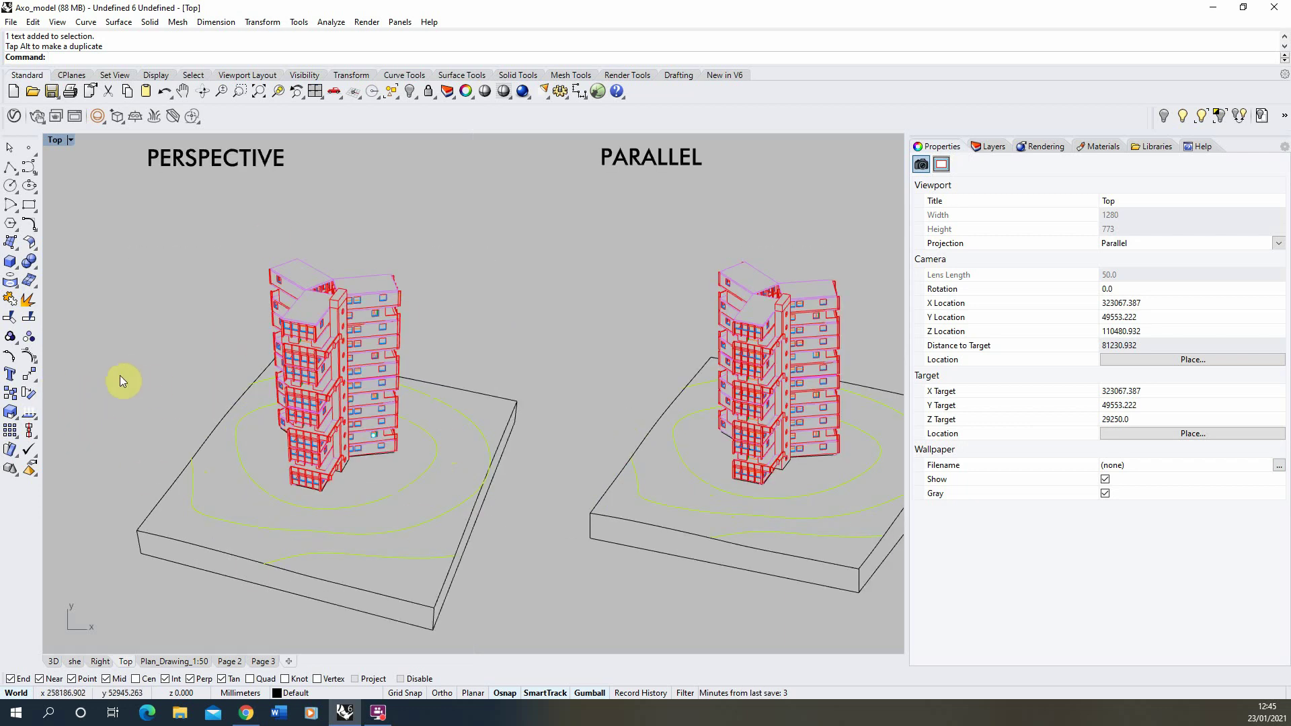
scroll(120, 376, down, 2)
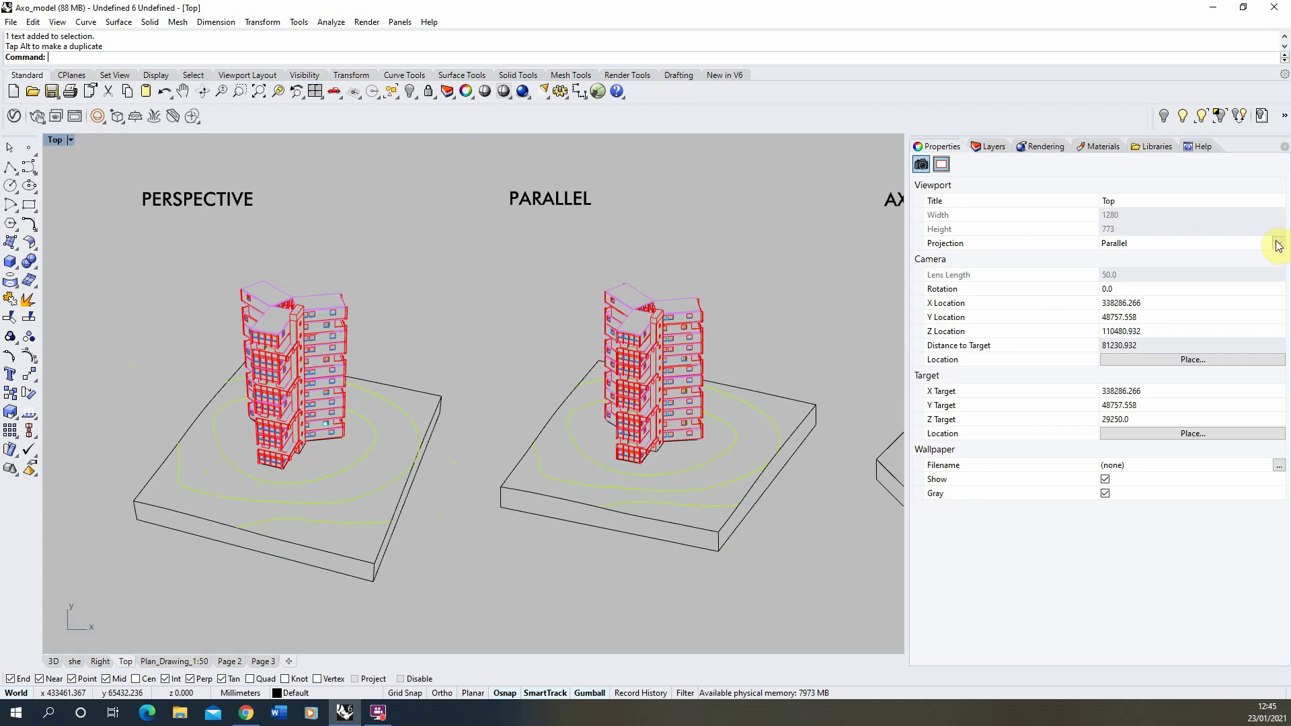
scroll(400, 356, down, 2)
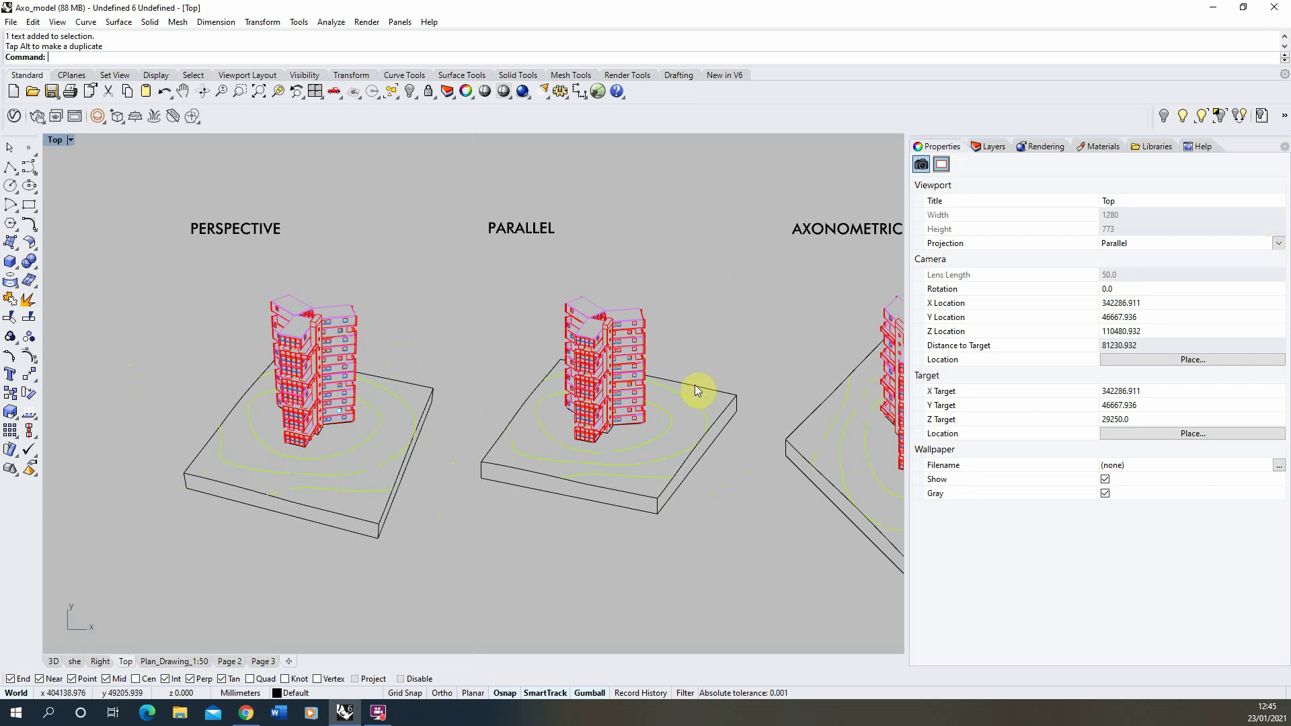
scroll(695, 384, up, 5)
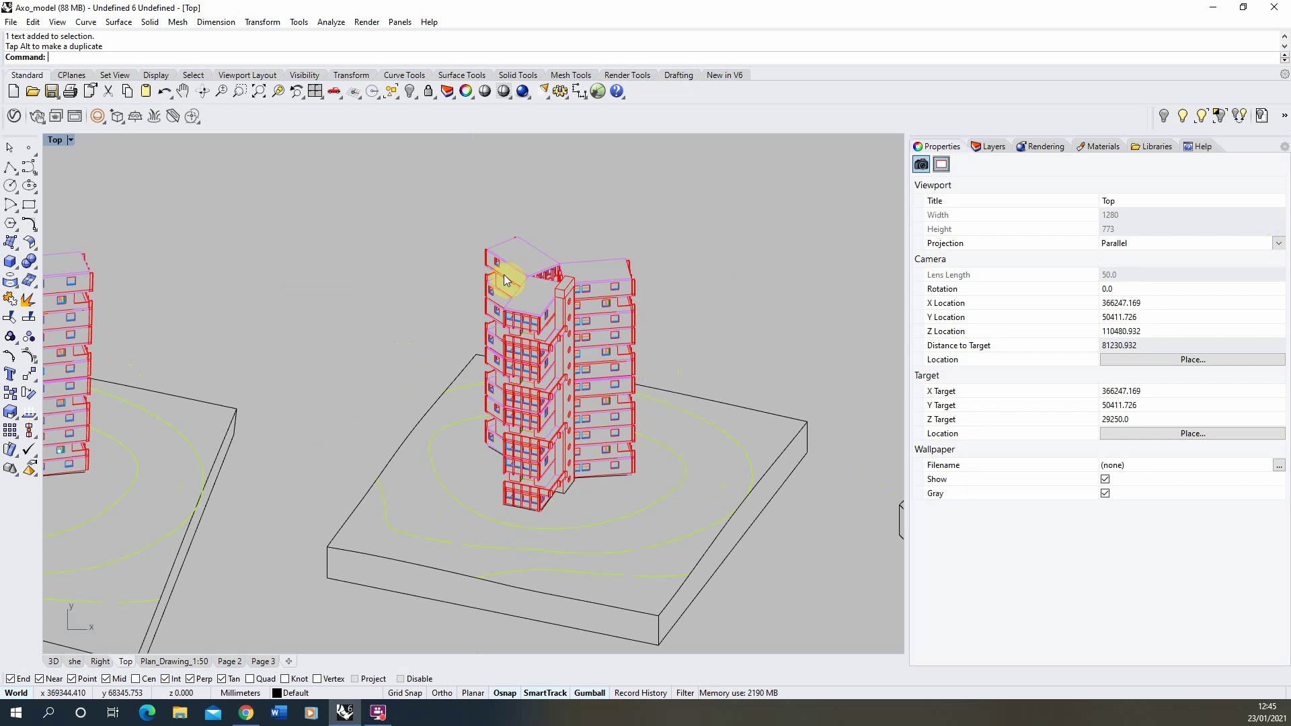
scroll(283, 438, down, 5)
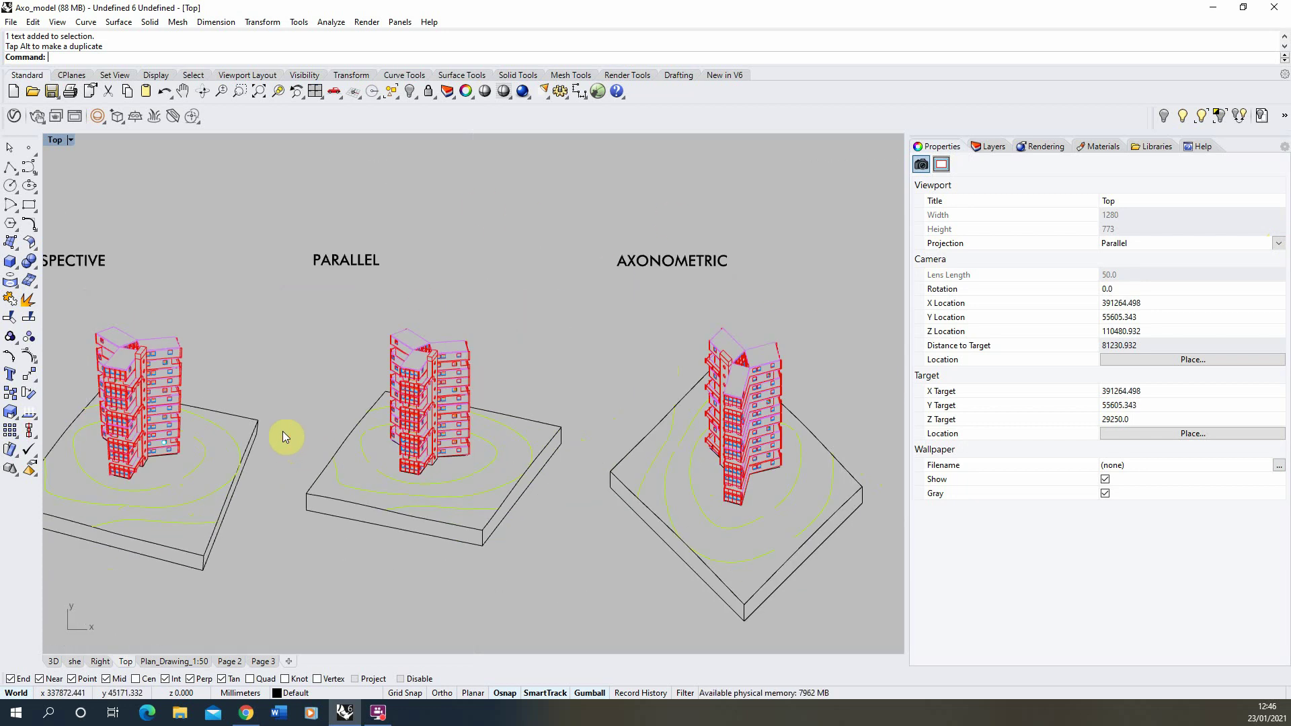
scroll(712, 452, down, 2)
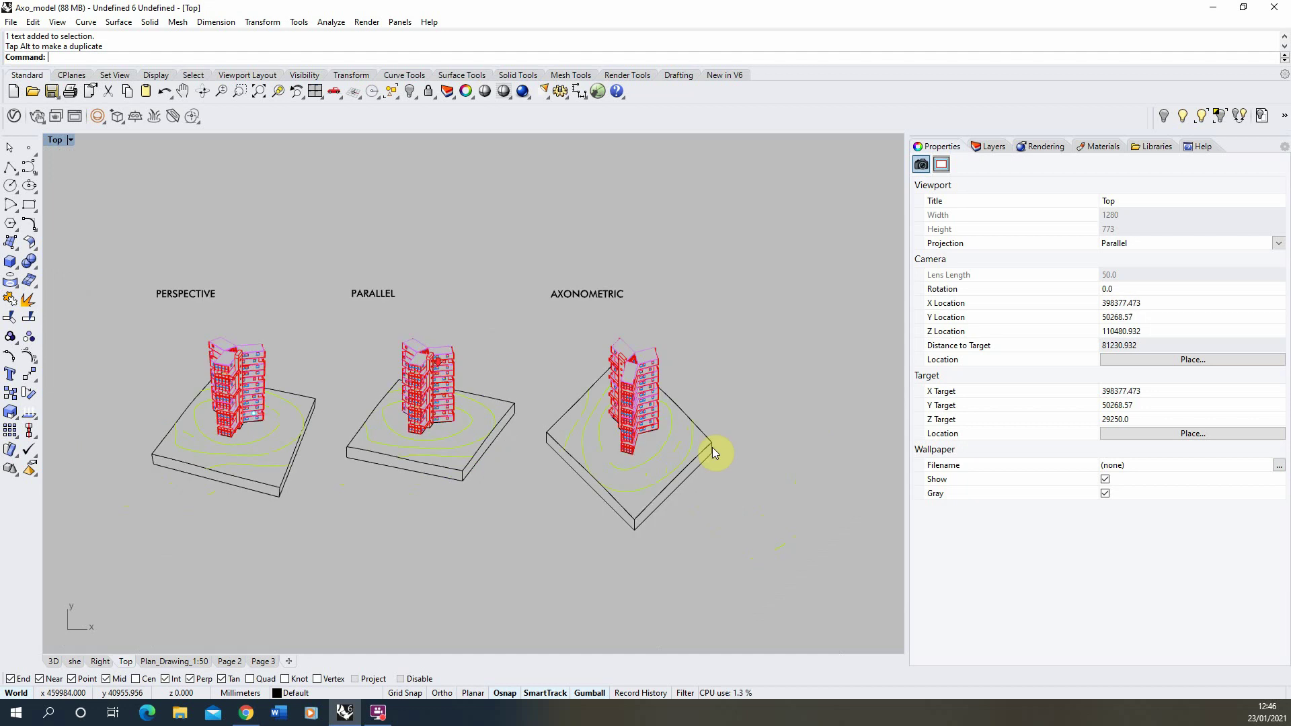
scroll(747, 460, up, 4)
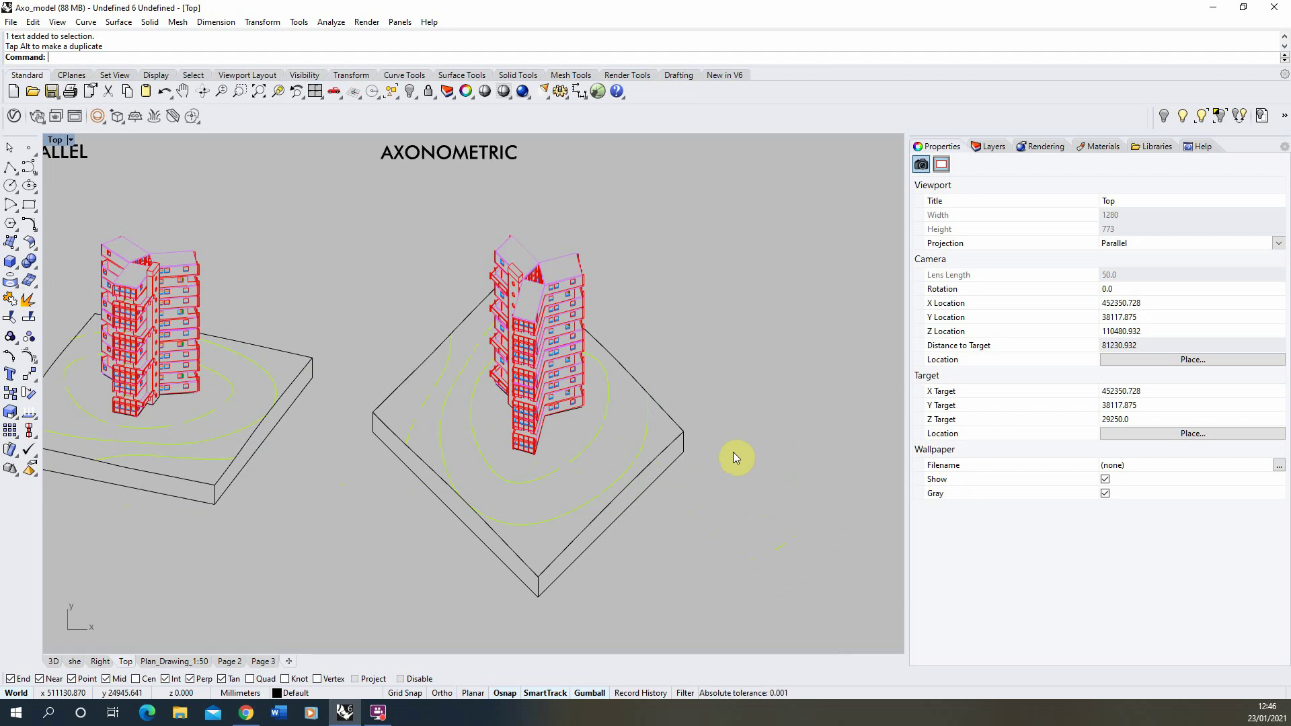
scroll(591, 291, up, 3)
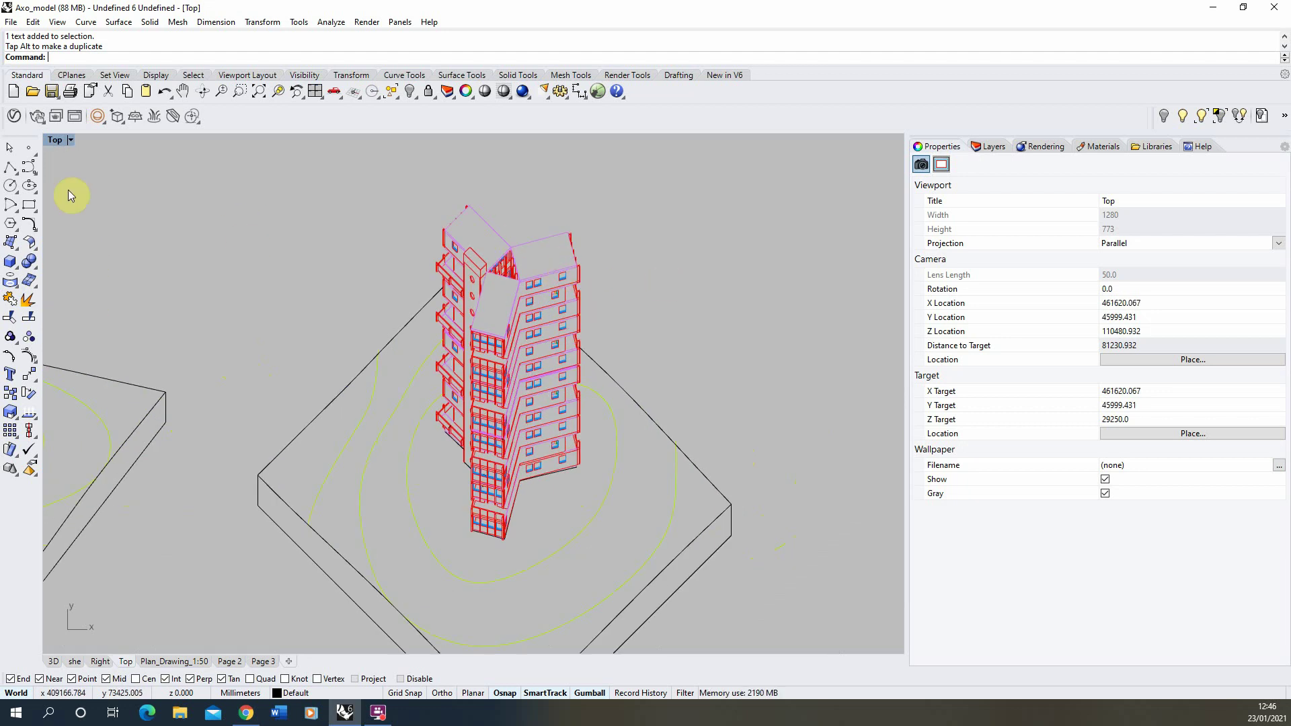
click(9, 166)
scroll(527, 231, up, 2)
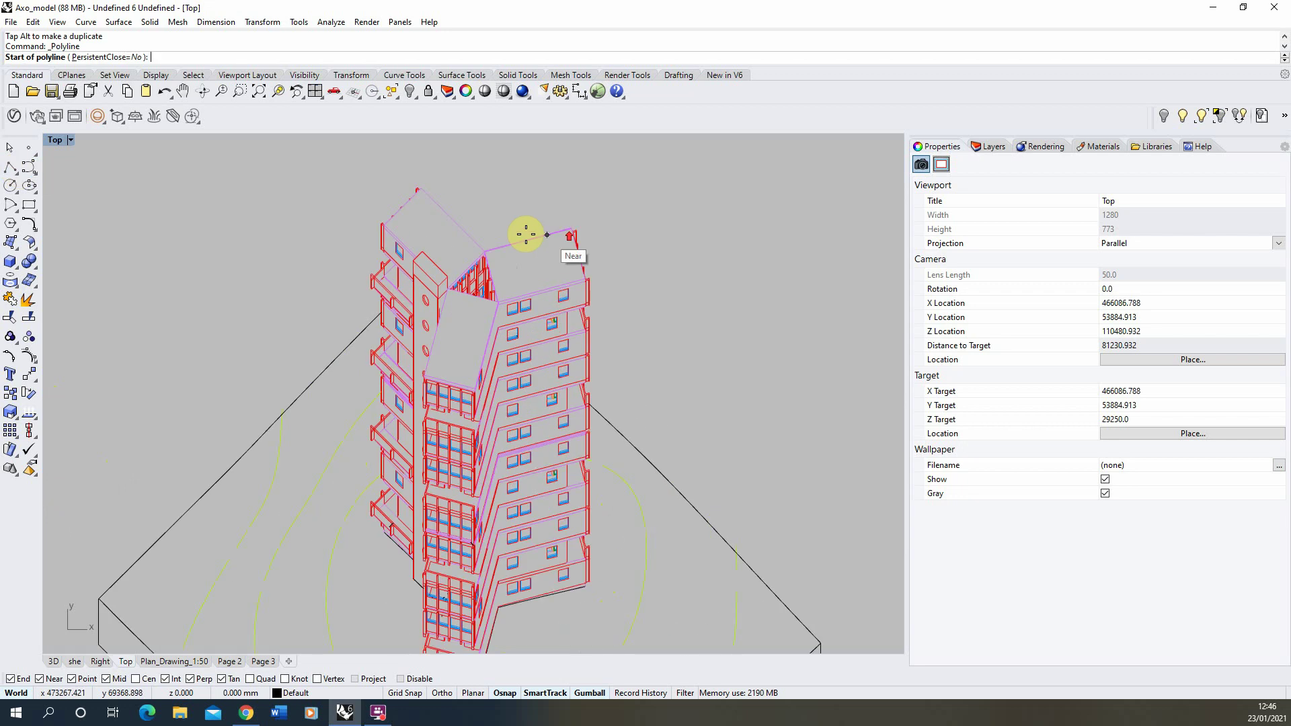
click(390, 226)
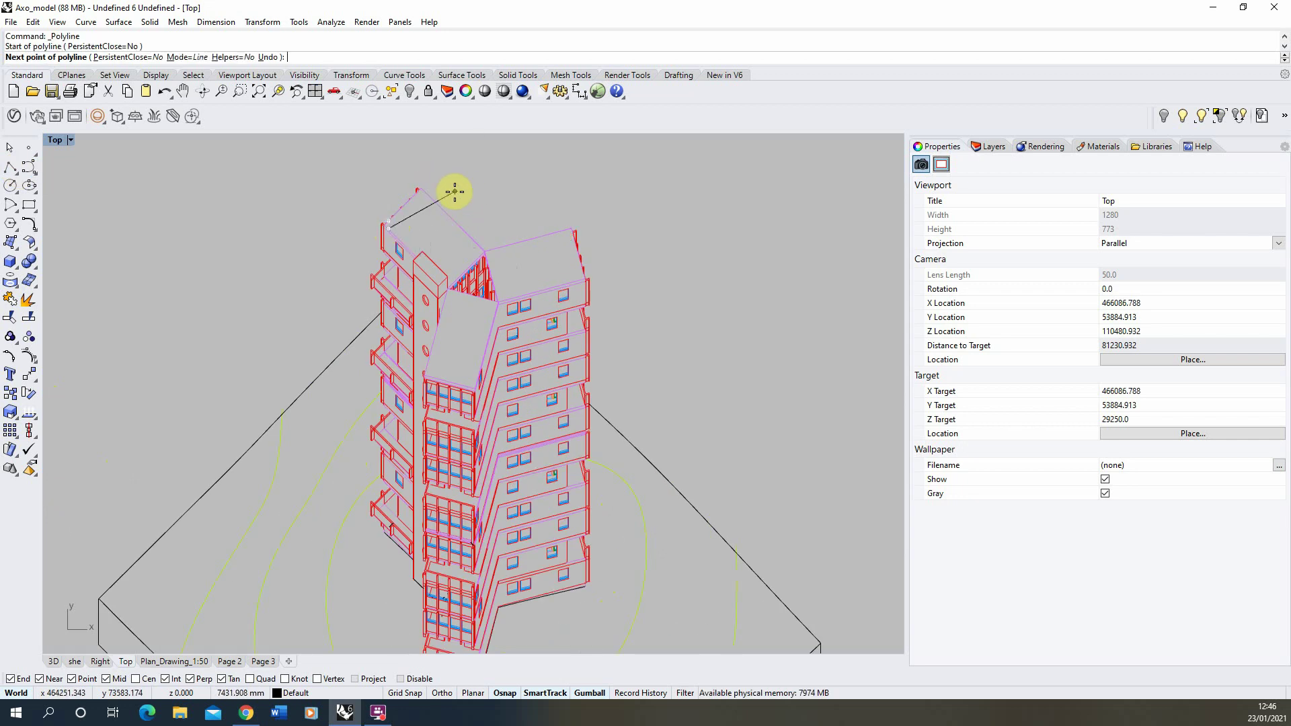
key(Escape)
scroll(427, 209, down, 2)
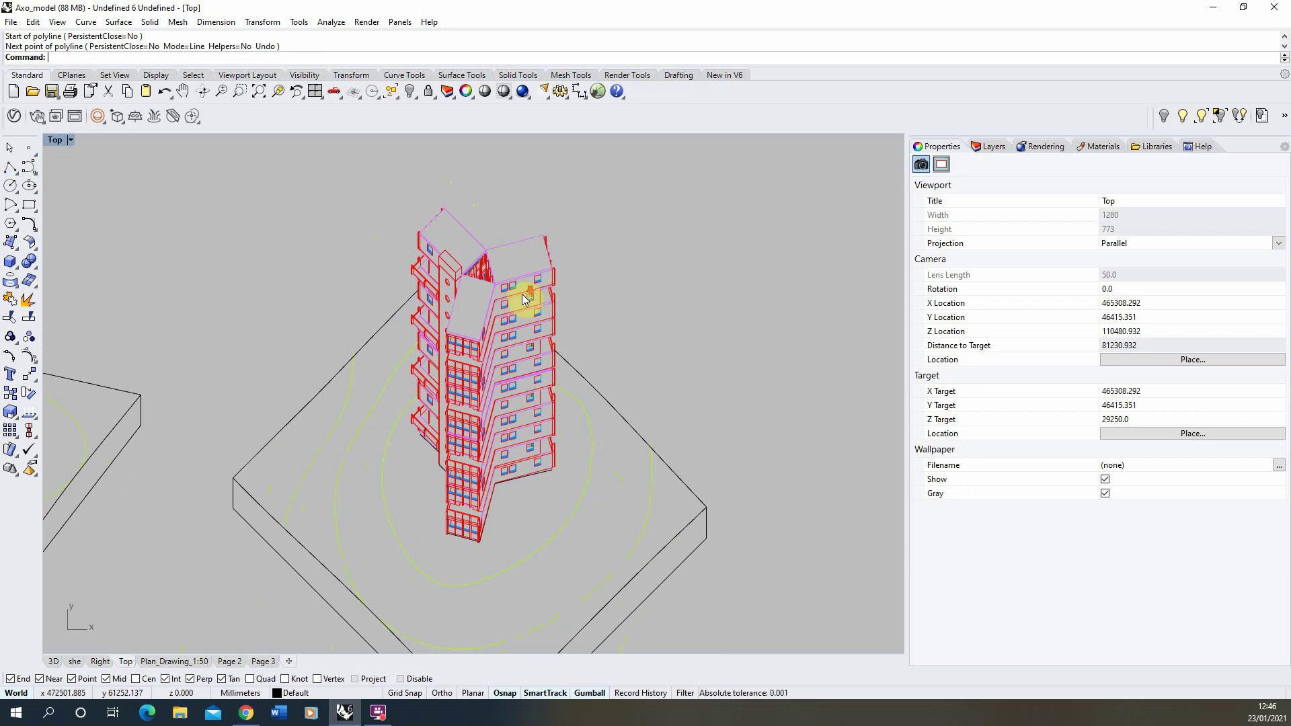
scroll(520, 297, down, 1)
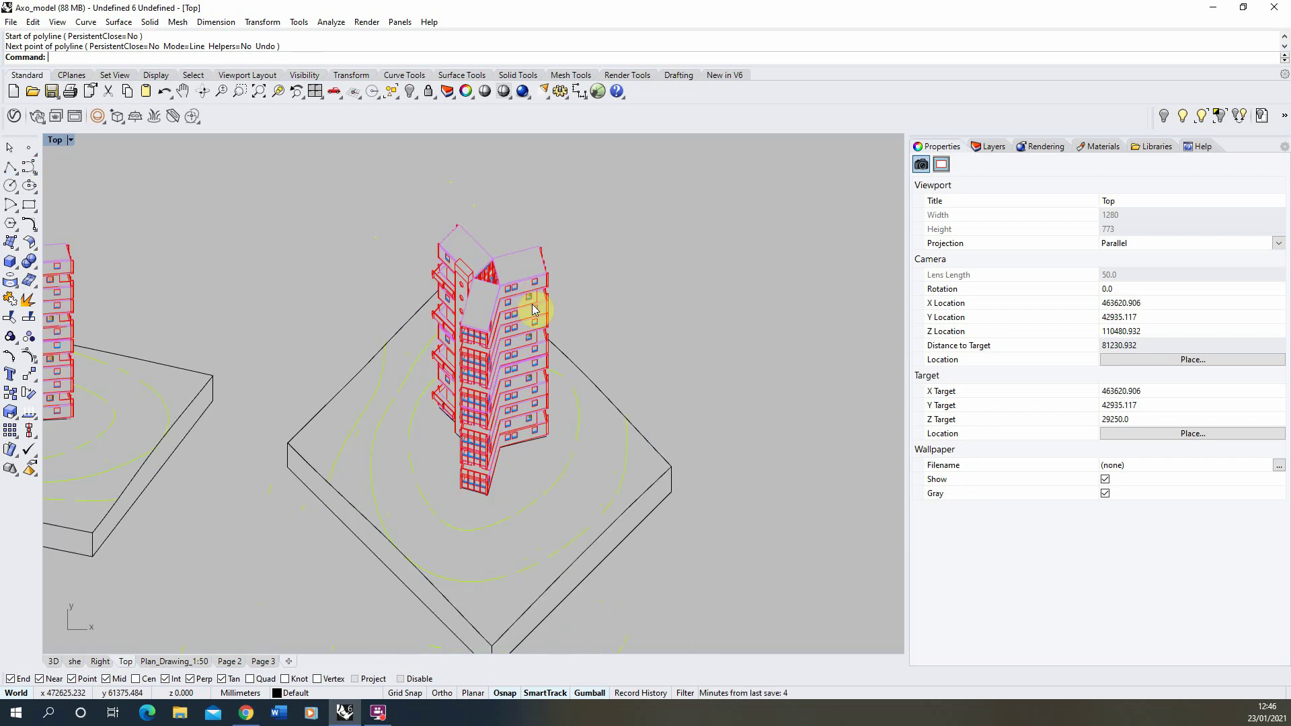
- Maximise the 3D perspective view, zoomed out and orbited around the tower
double_click(58, 143)
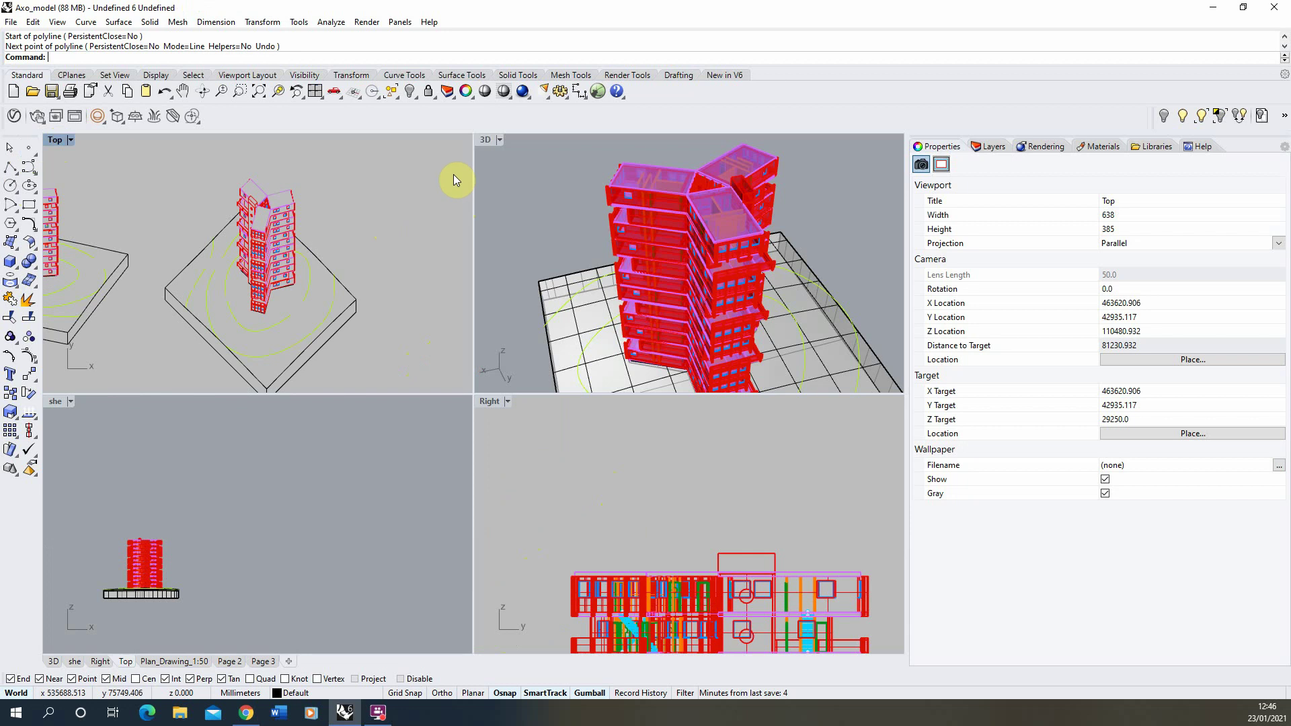
double_click(485, 142)
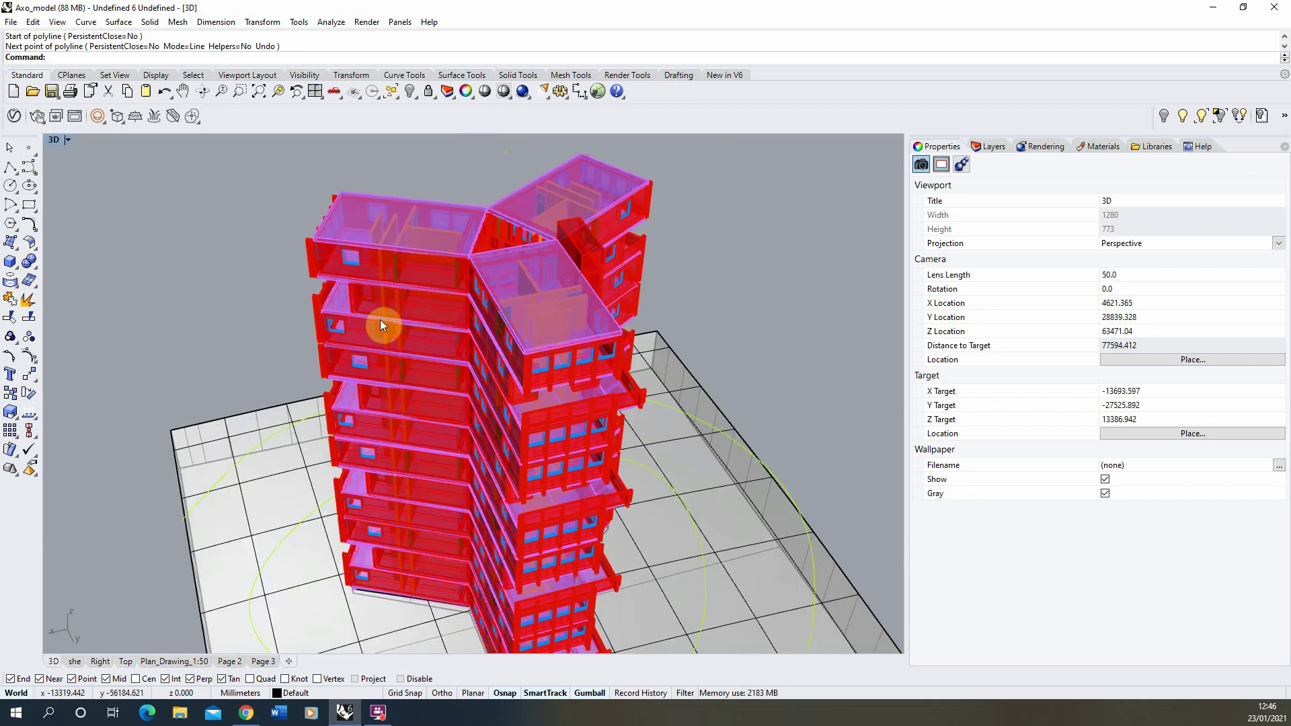
scroll(382, 321, down, 5)
right_drag(396, 369, 209, 396)
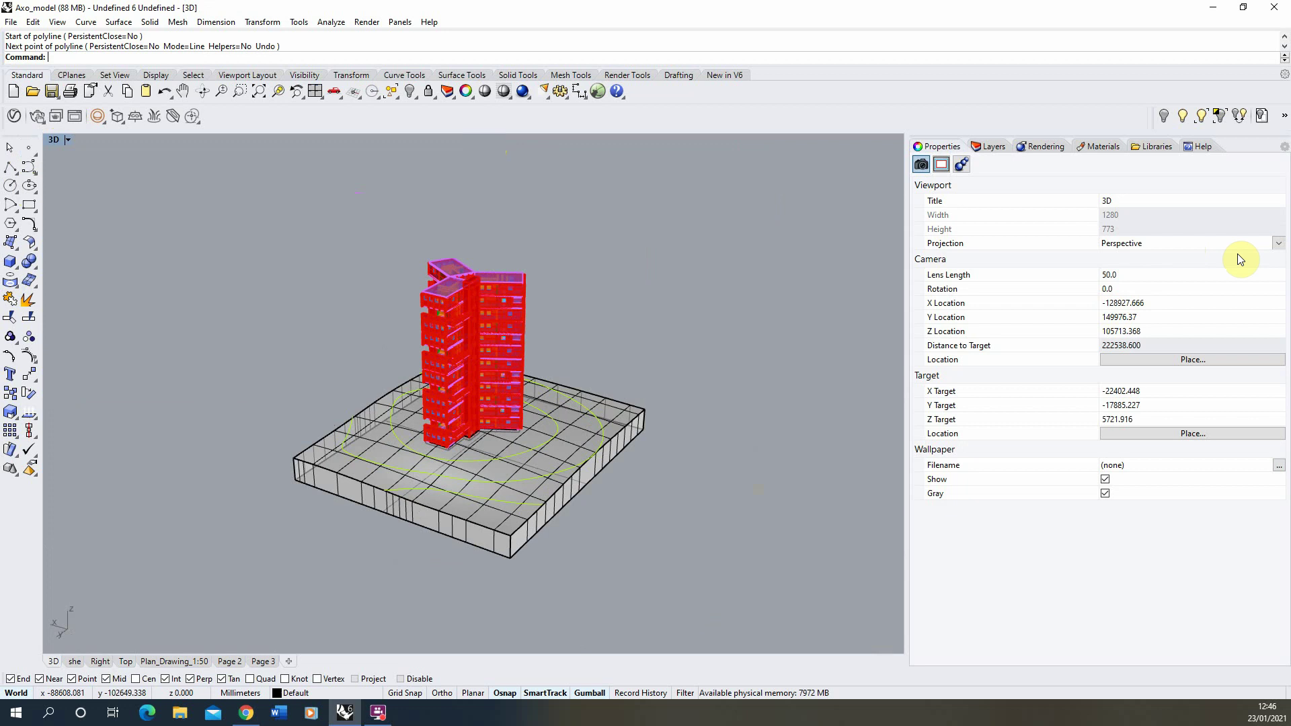
- Switch the 3D view to Parallel projection and back to Perspective, then window-select the tower and base
click(1278, 243)
click(1152, 256)
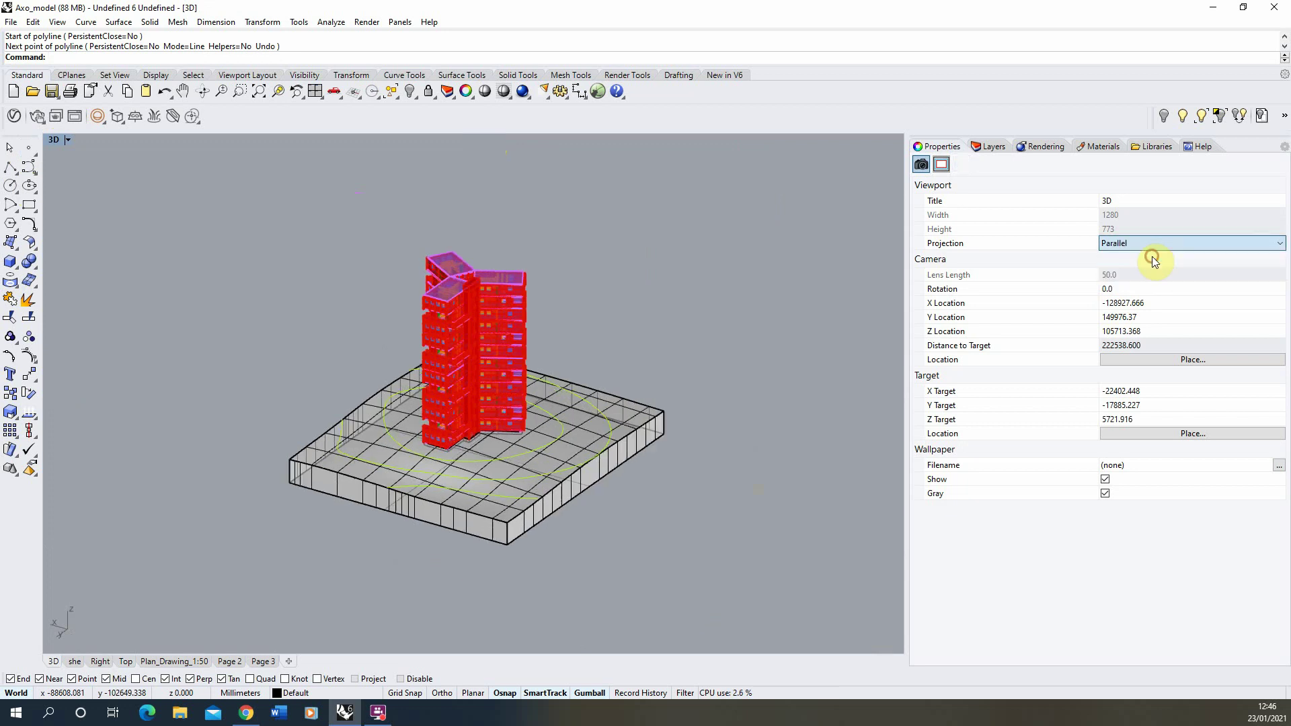
click(1278, 243)
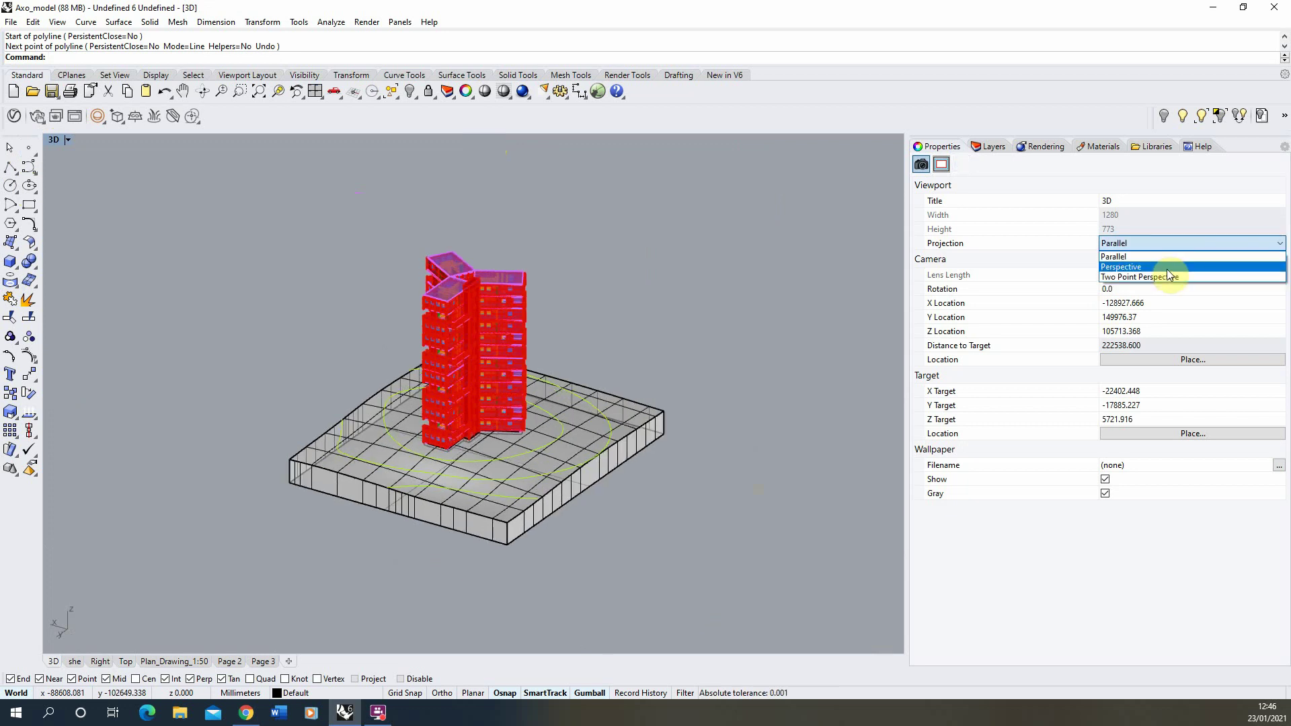
click(1183, 267)
drag(712, 242, 264, 571)
- Copy the tower and base slab from its base corner to a spot on the right, then select the copy
click(10, 393)
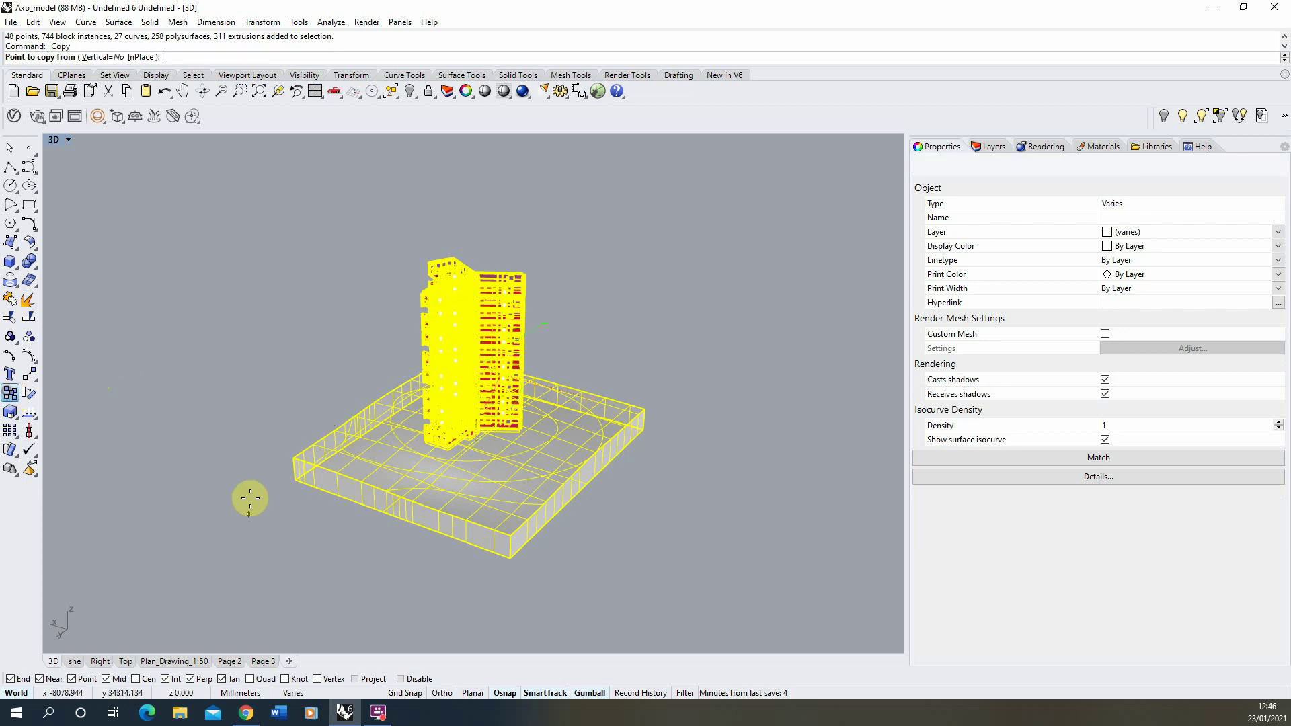
click(289, 487)
scroll(192, 467, down, 5)
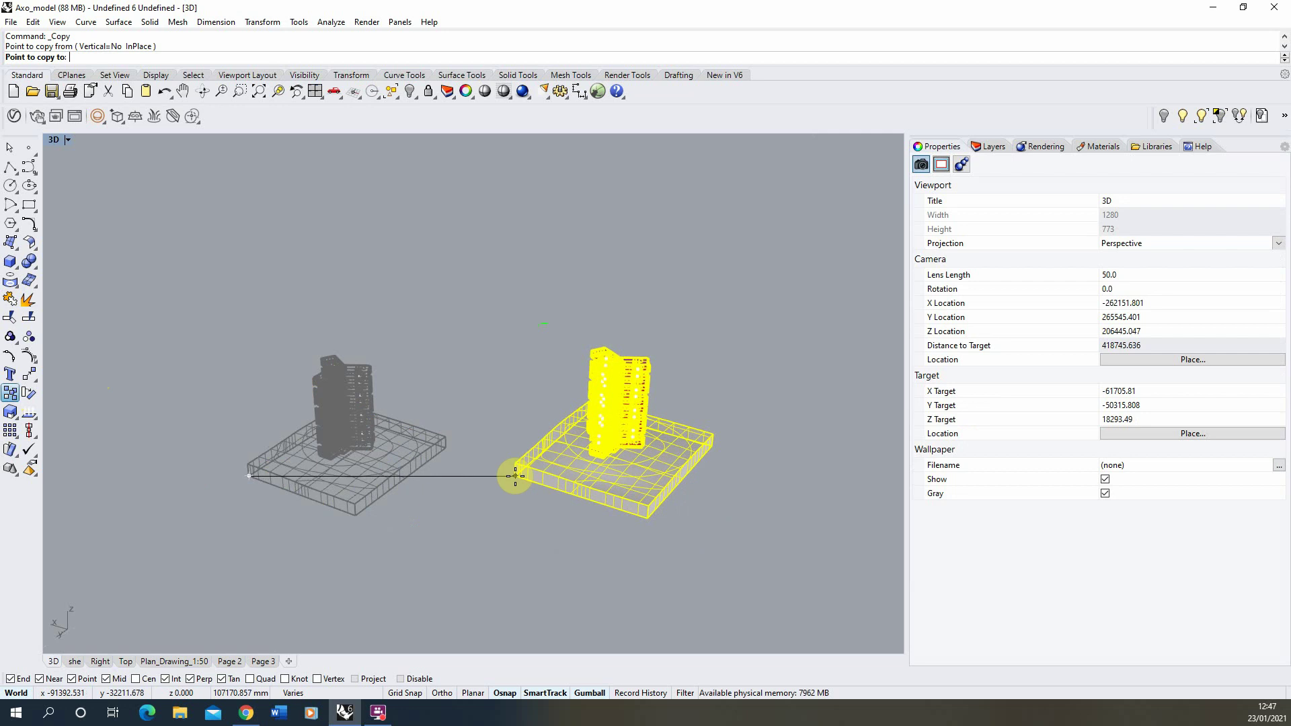
click(515, 475)
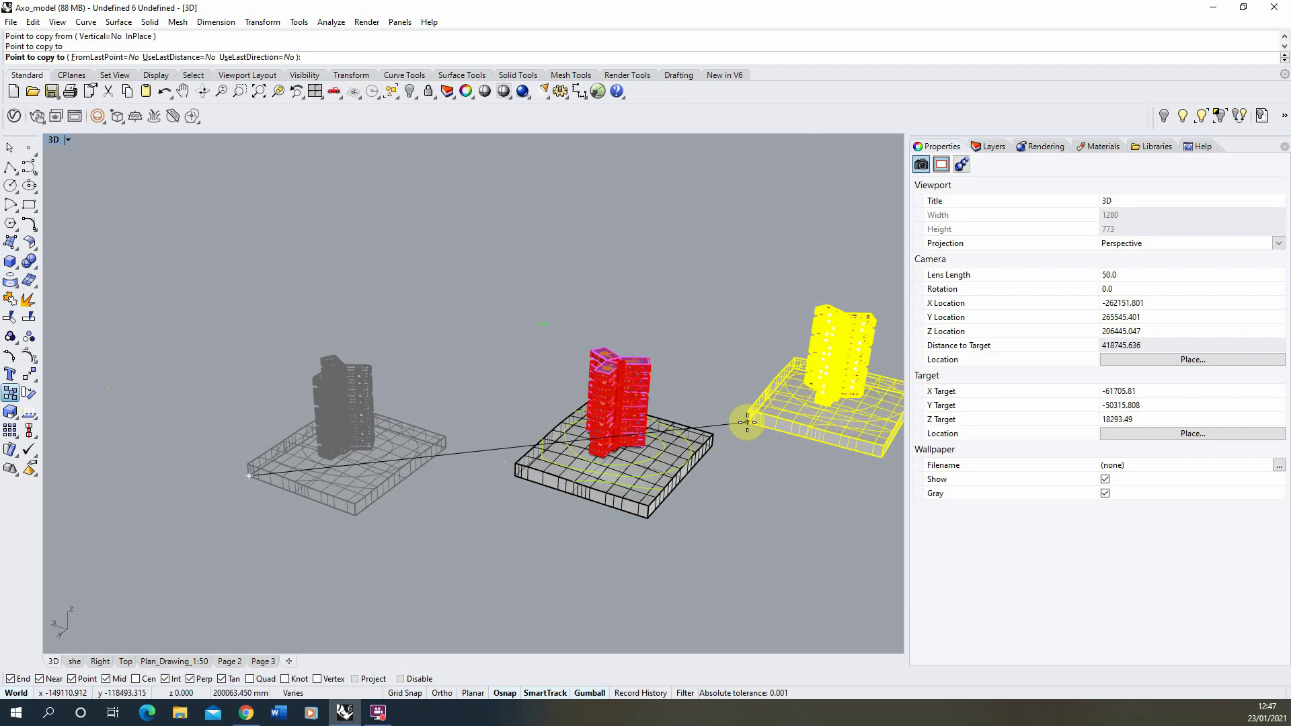
key(Return)
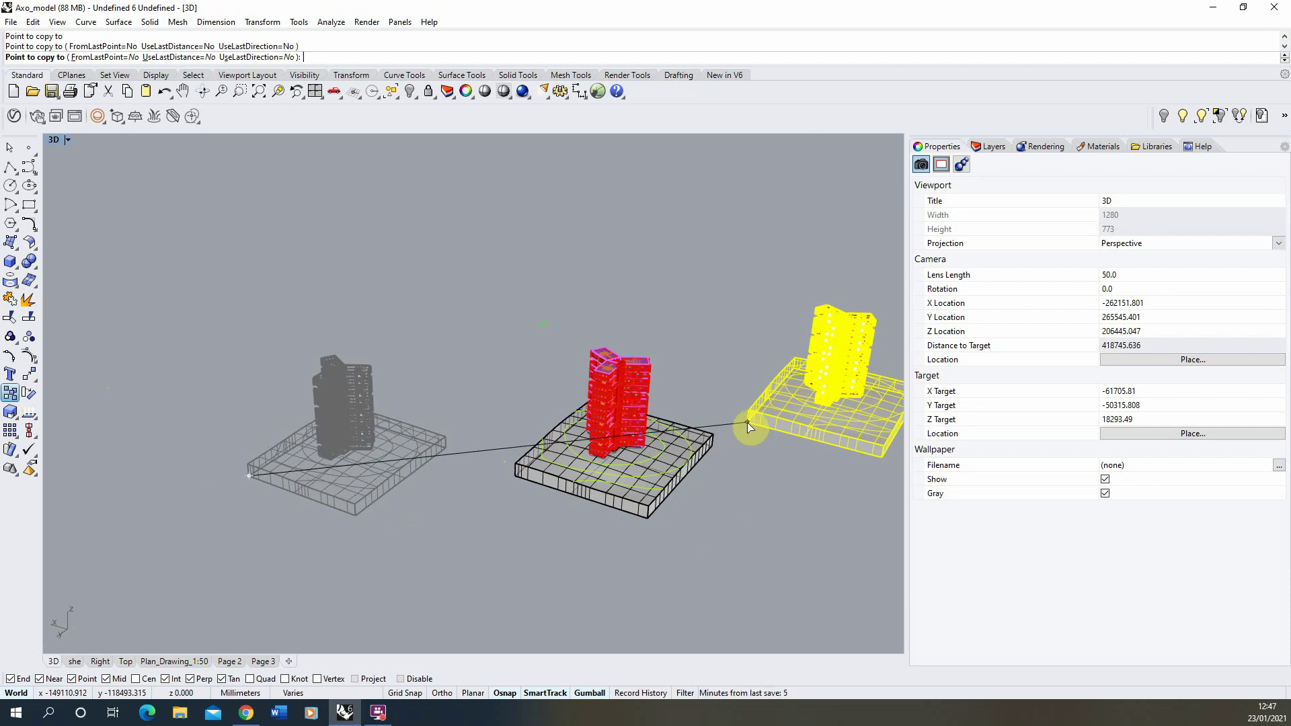
click(748, 423)
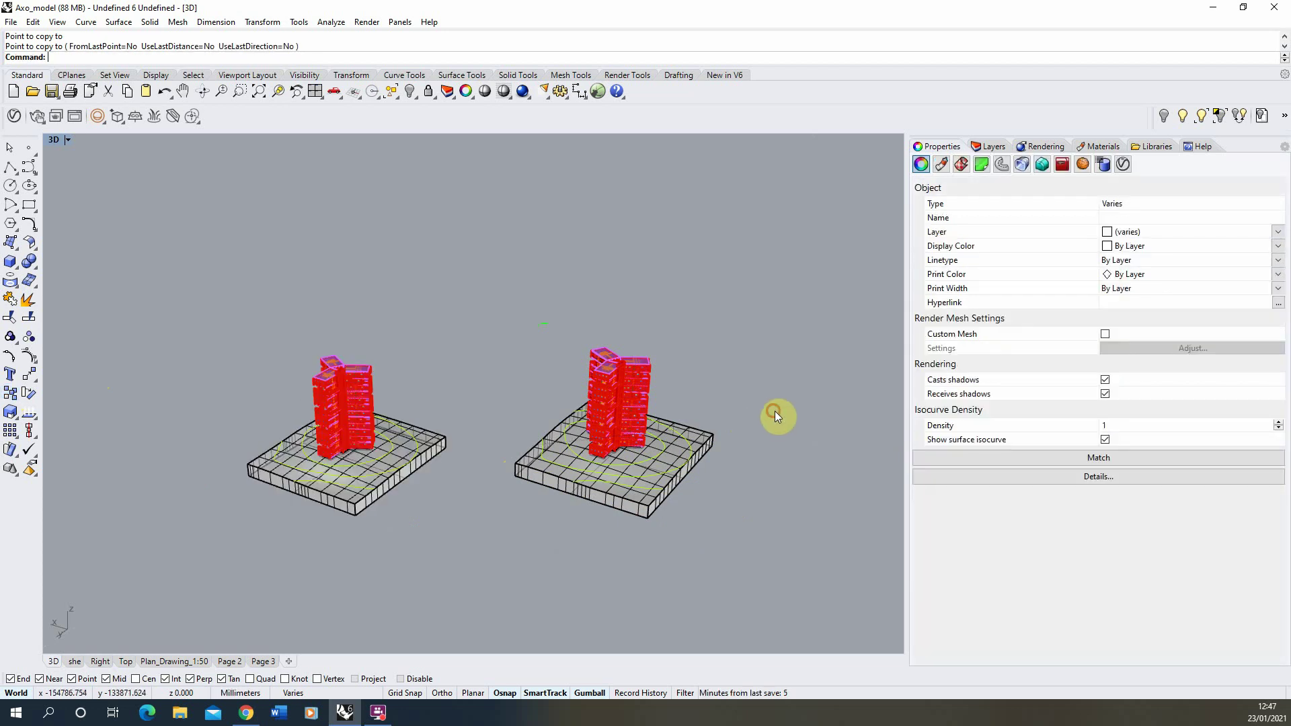
drag(804, 282, 492, 571)
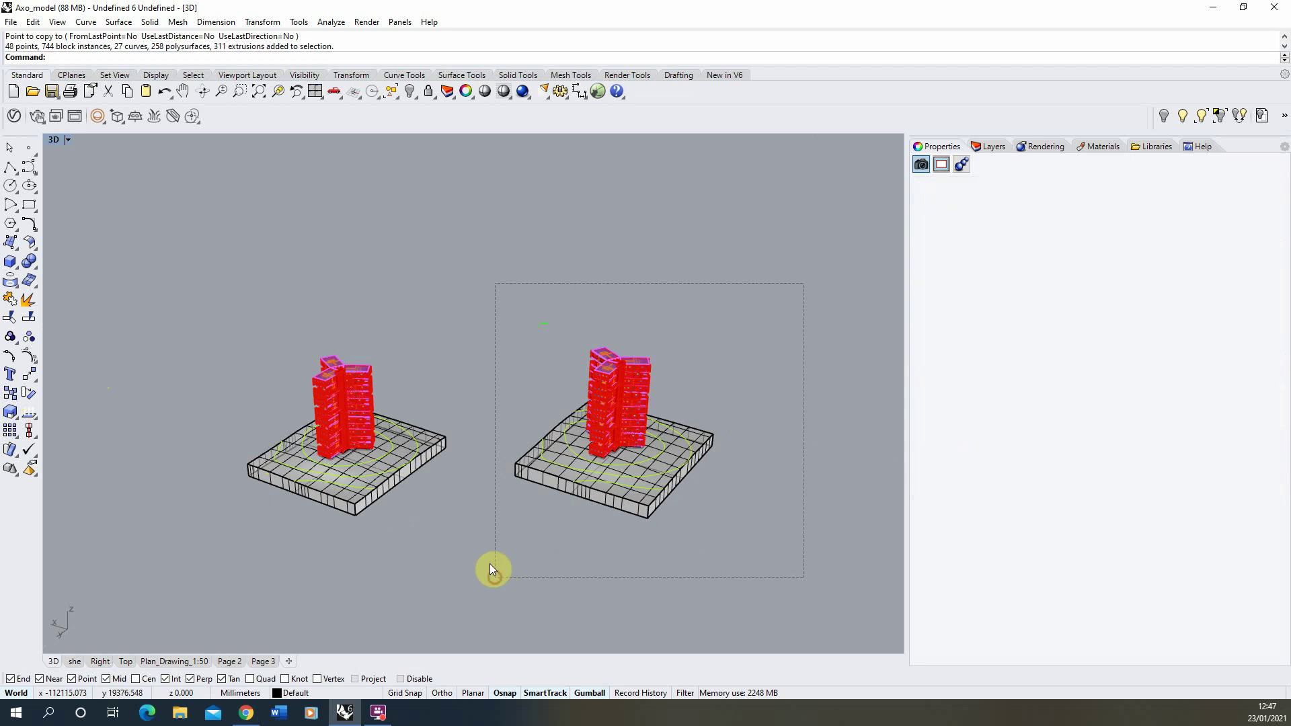
- In the four-viewport layout, slide the copied model left along X and up along Y
double_click(59, 142)
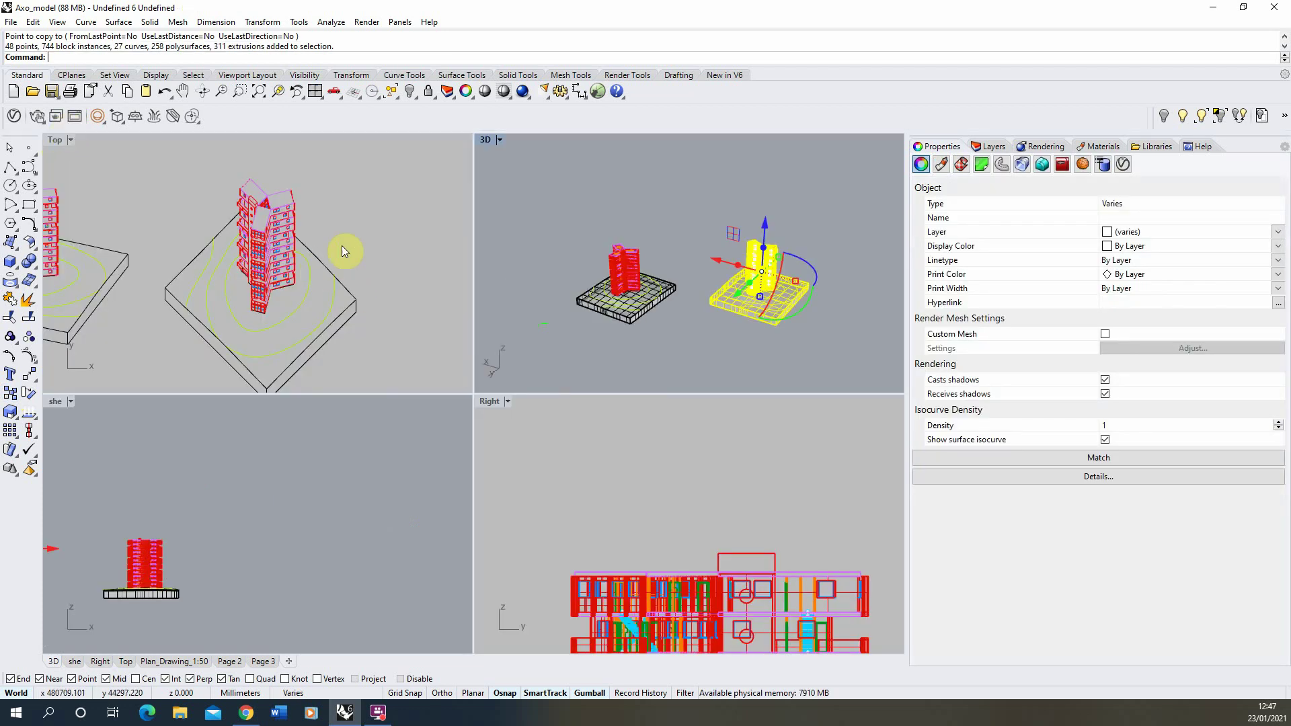
scroll(250, 203, down, 3)
scroll(324, 282, down, 5)
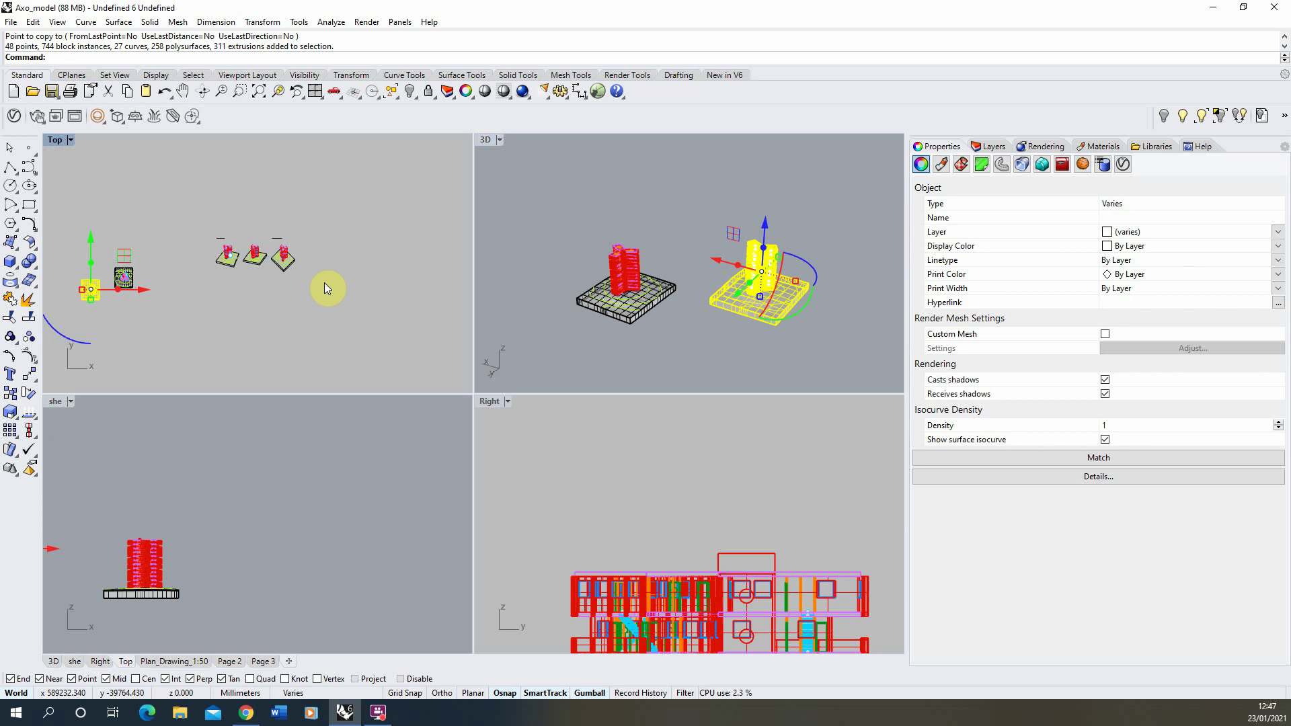
scroll(159, 297, up, 3)
scroll(159, 304, up, 2)
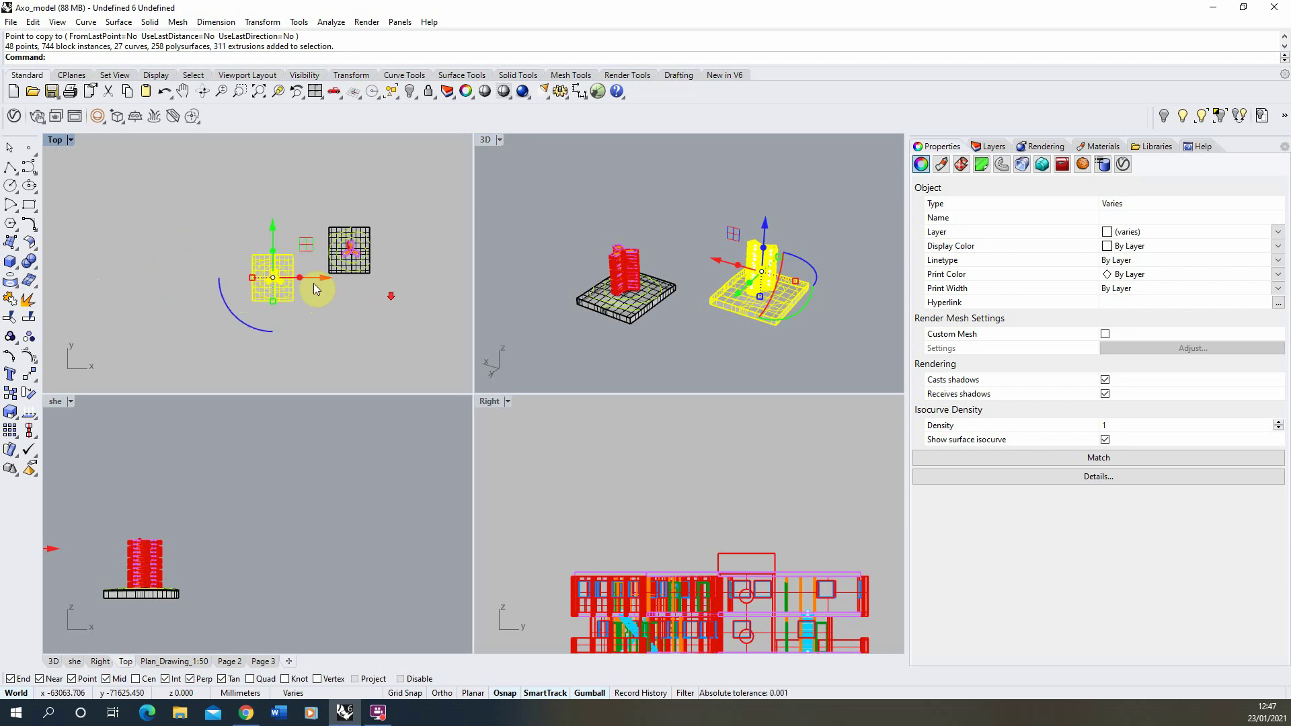
drag(314, 278, 226, 281)
drag(182, 268, 151, 212)
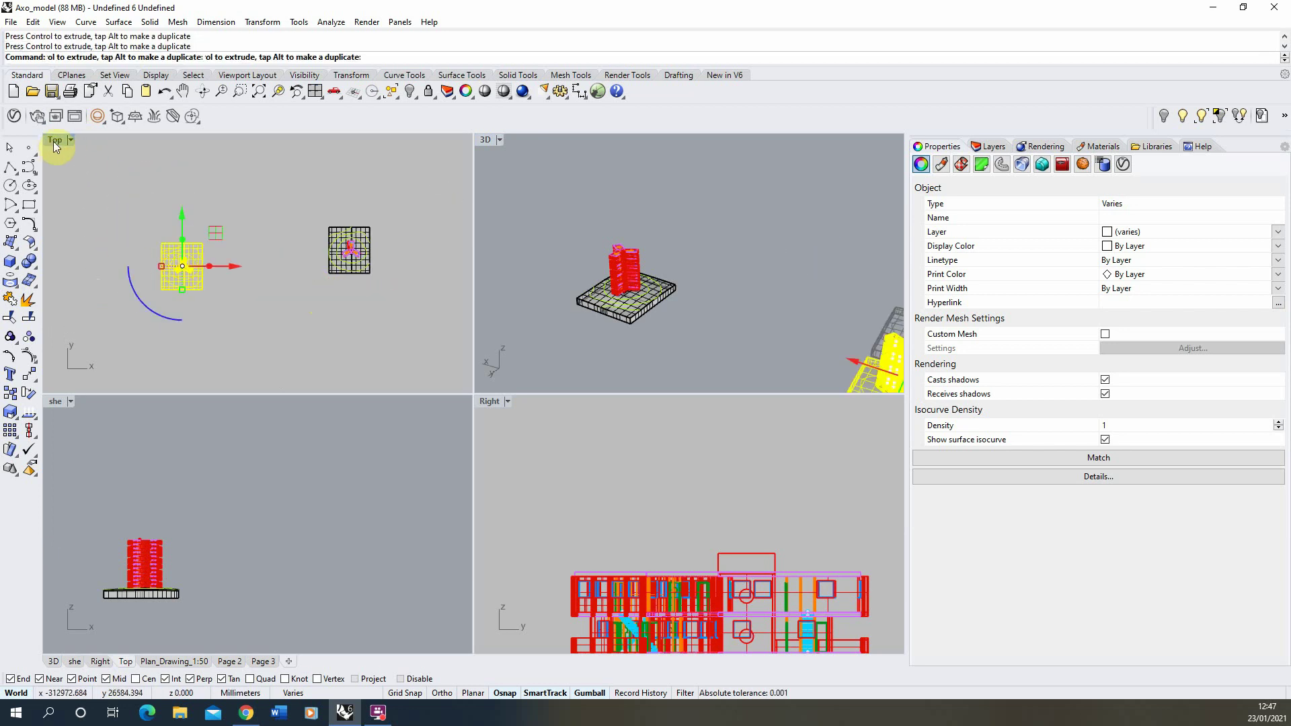
- Rotate the copy 45° about its base corner in the maximised Top view
double_click(54, 140)
scroll(341, 372, up, 5)
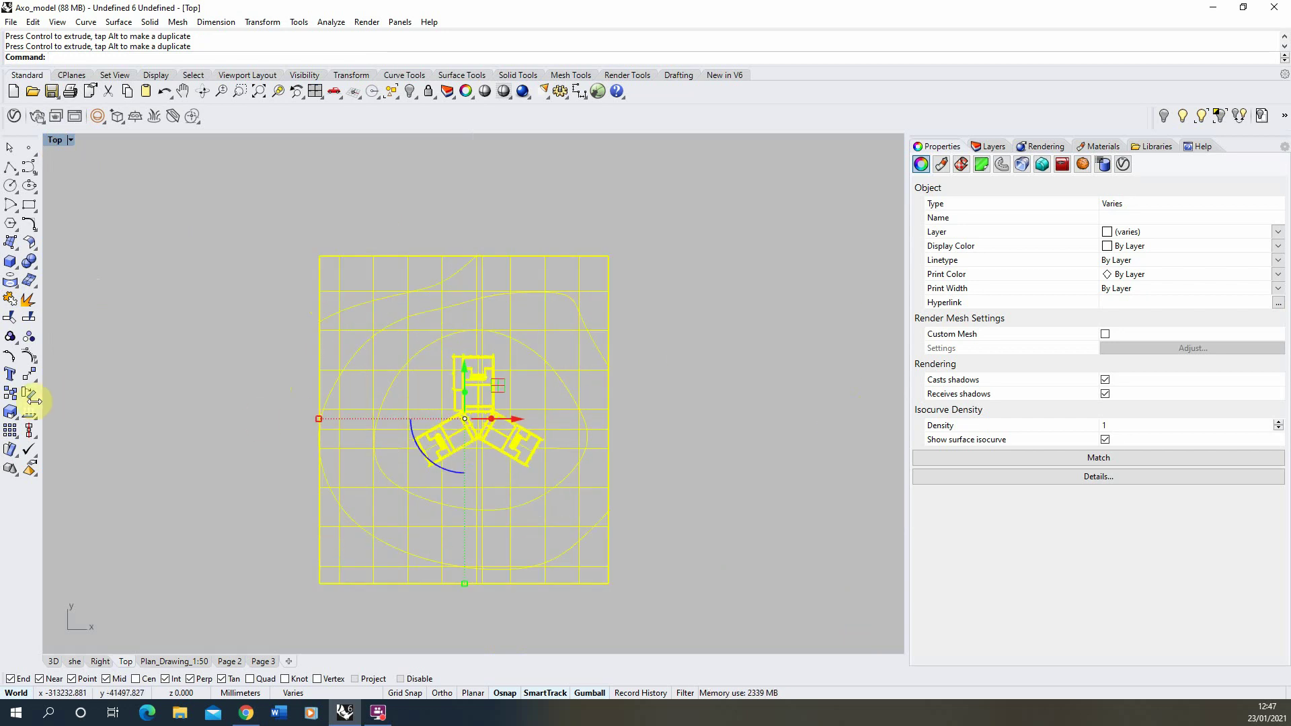
click(32, 395)
scroll(229, 273, down, 2)
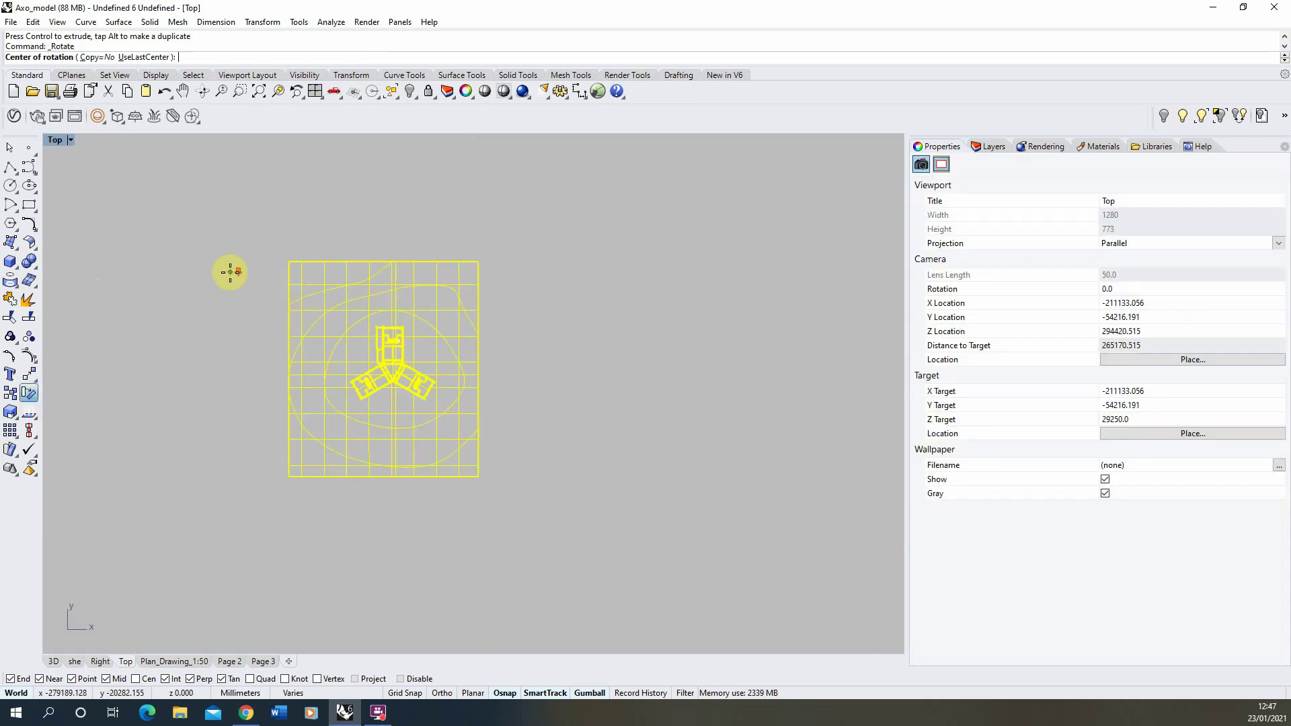
click(478, 473)
click(510, 262)
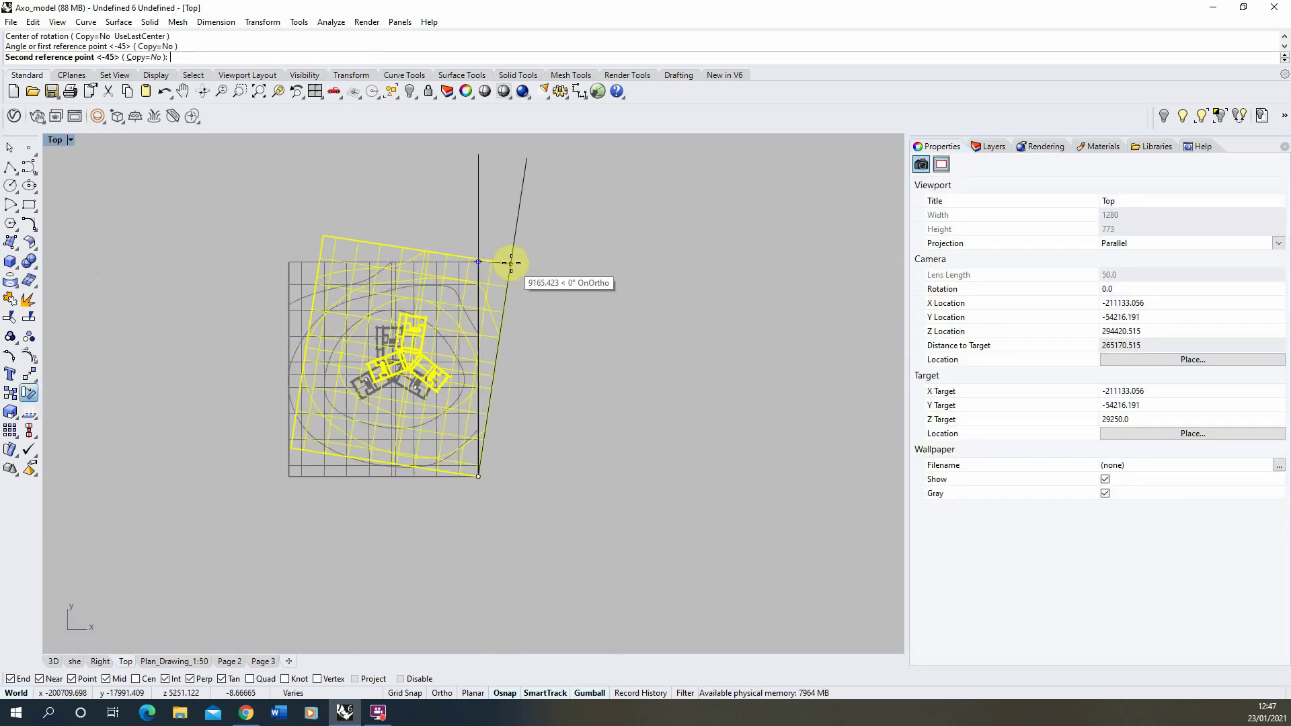
text(45)
key(Return)
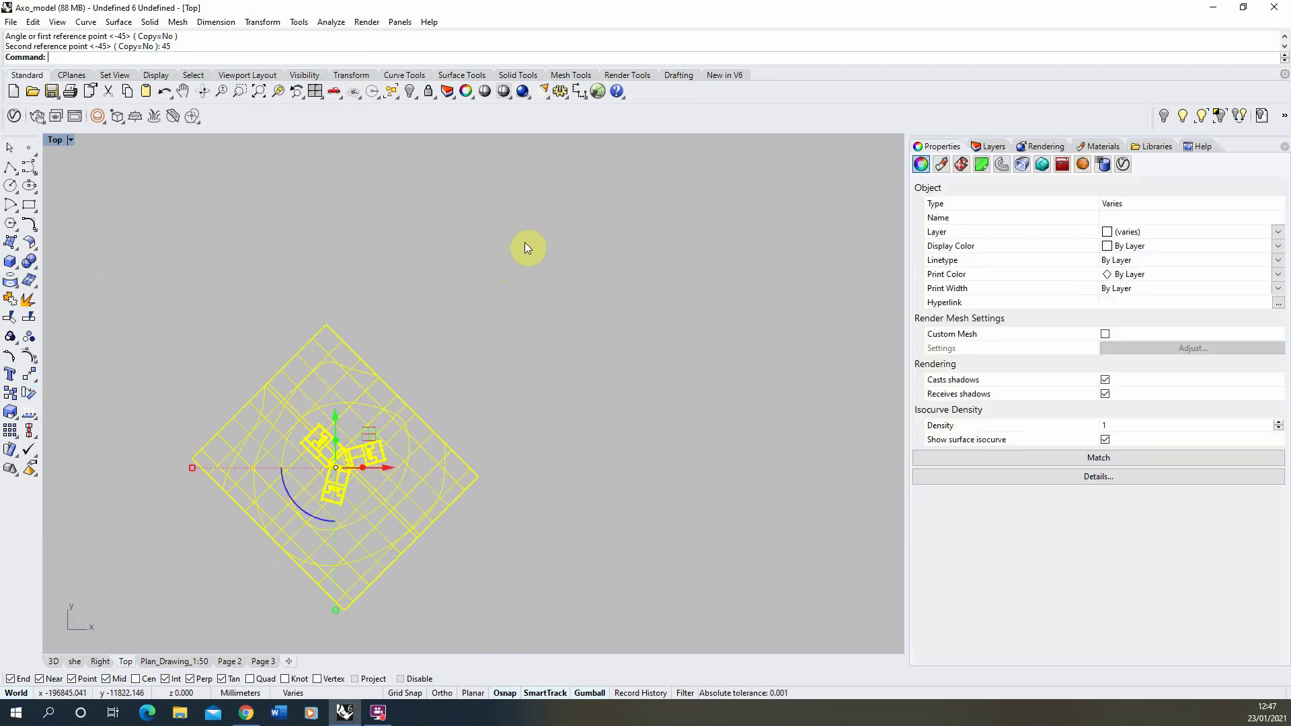
- Return to the four-viewport layout and zoom the views to review the rotated copy
double_click(46, 139)
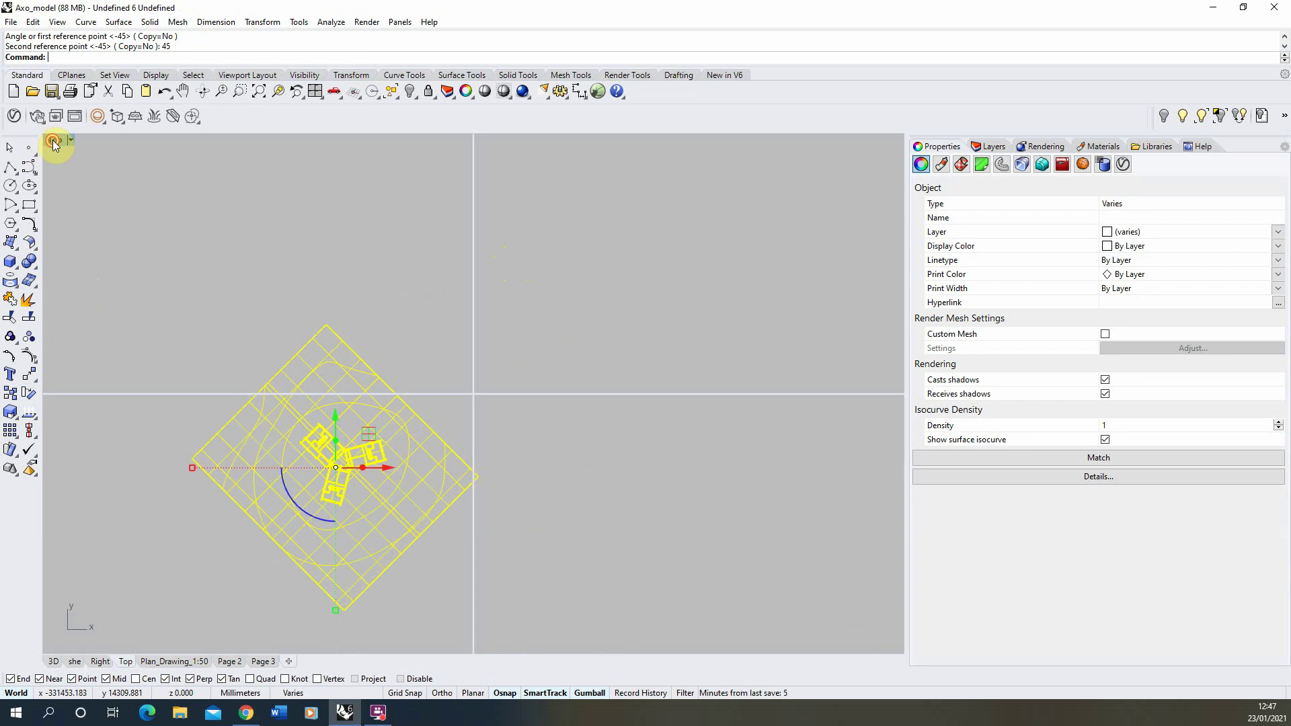
scroll(554, 272, down, 5)
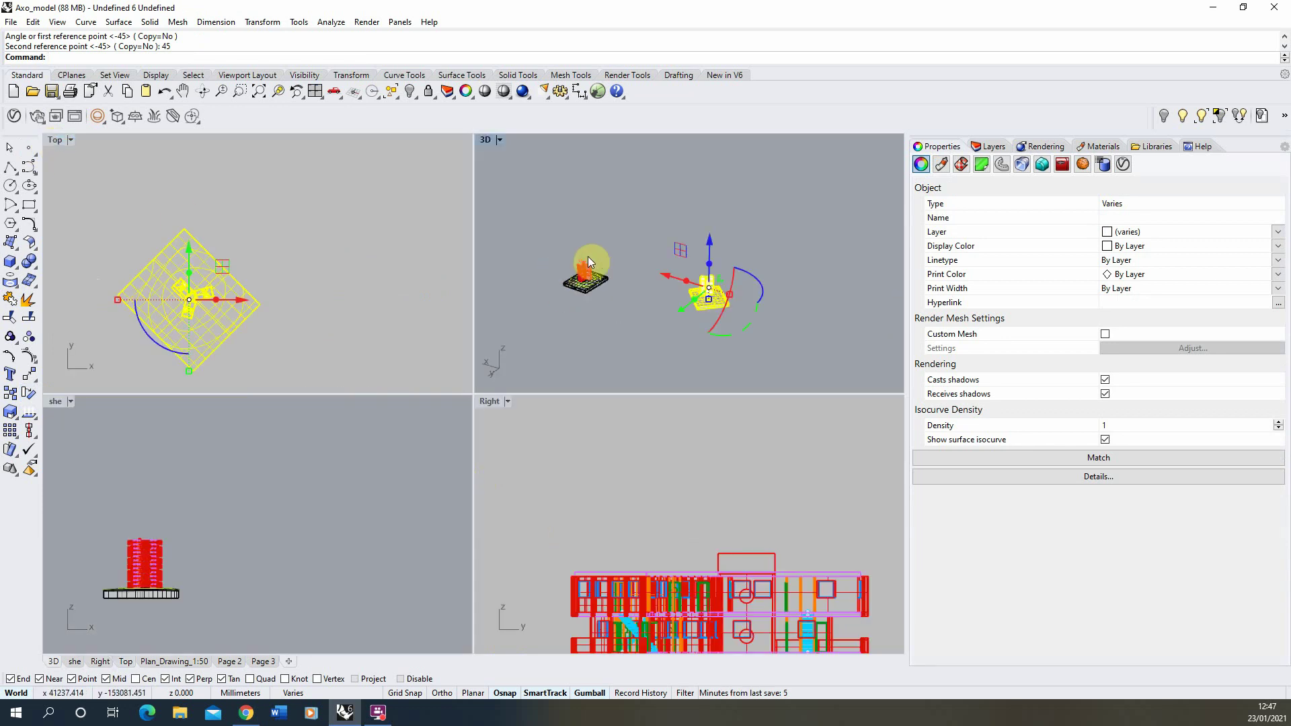
scroll(279, 243, down, 8)
scroll(352, 240, up, 10)
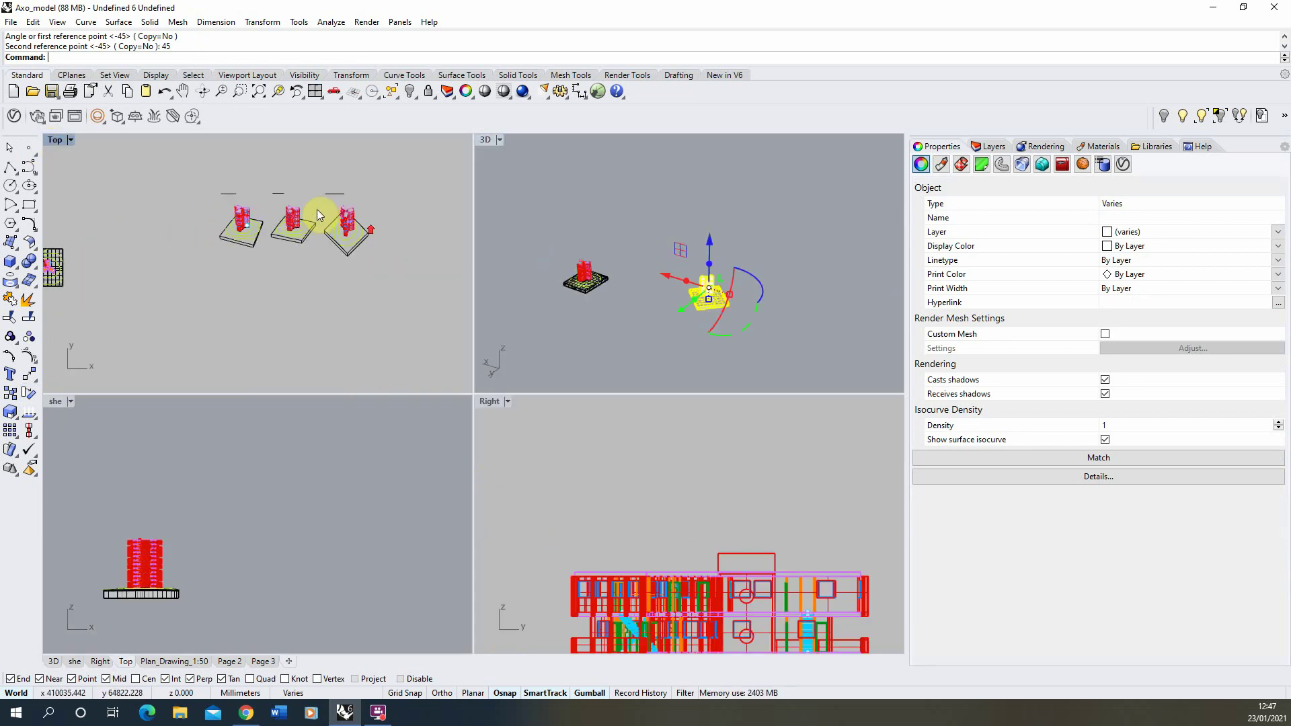
scroll(395, 164, up, 3)
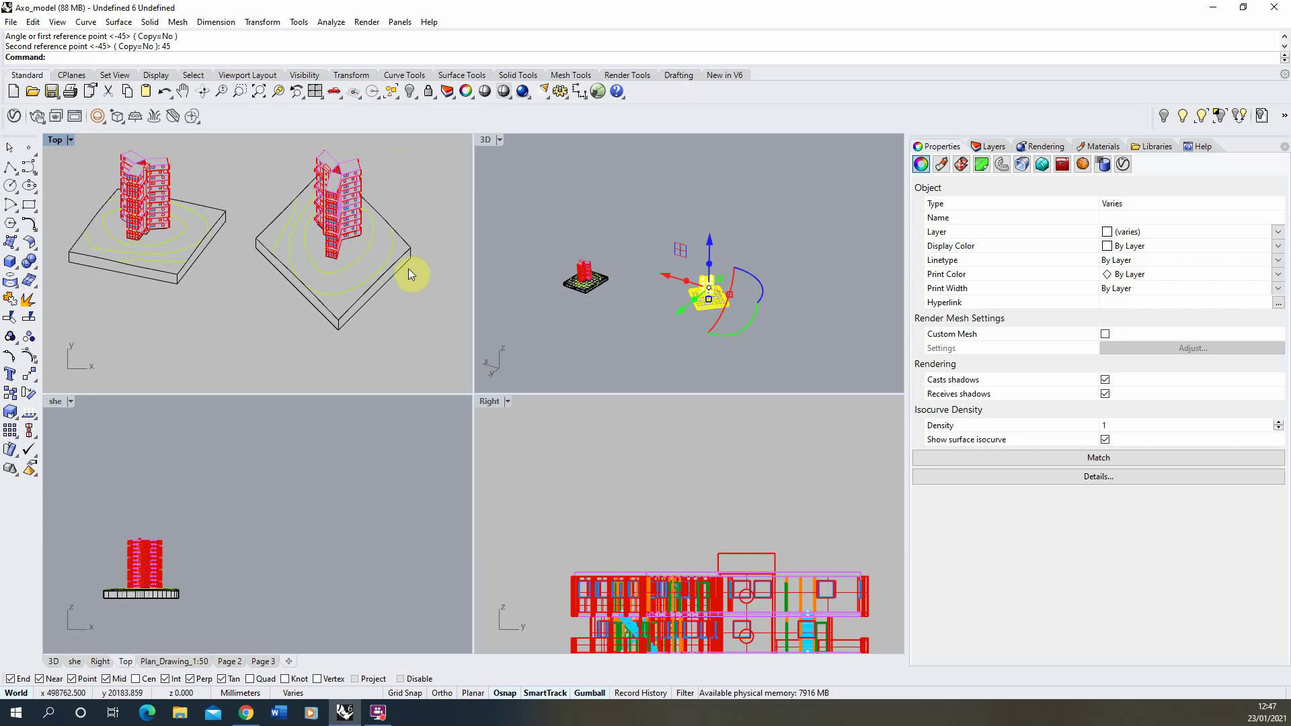
scroll(409, 249, down, 5)
scroll(224, 227, up, 4)
scroll(246, 315, up, 4)
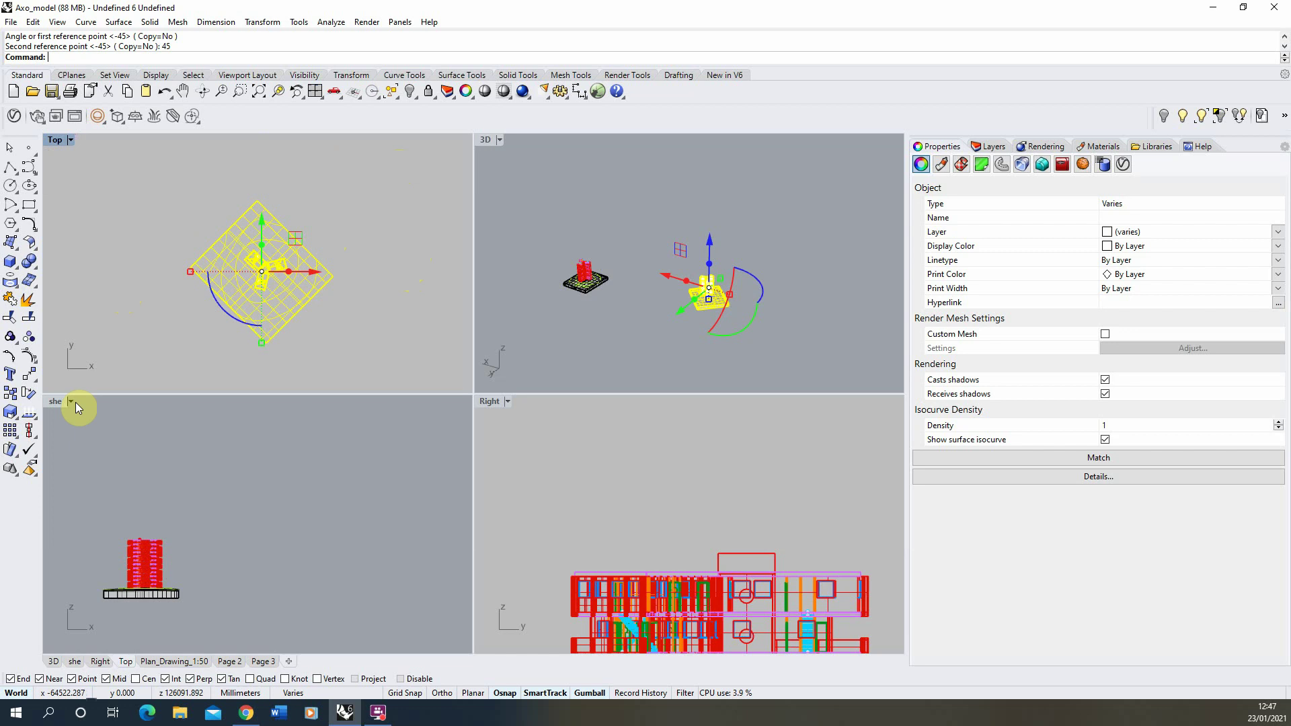
- Maximise the 'she' elevation view after briefly maximising the Right view
double_click(490, 409)
scroll(527, 422, down, 5)
scroll(365, 442, up, 3)
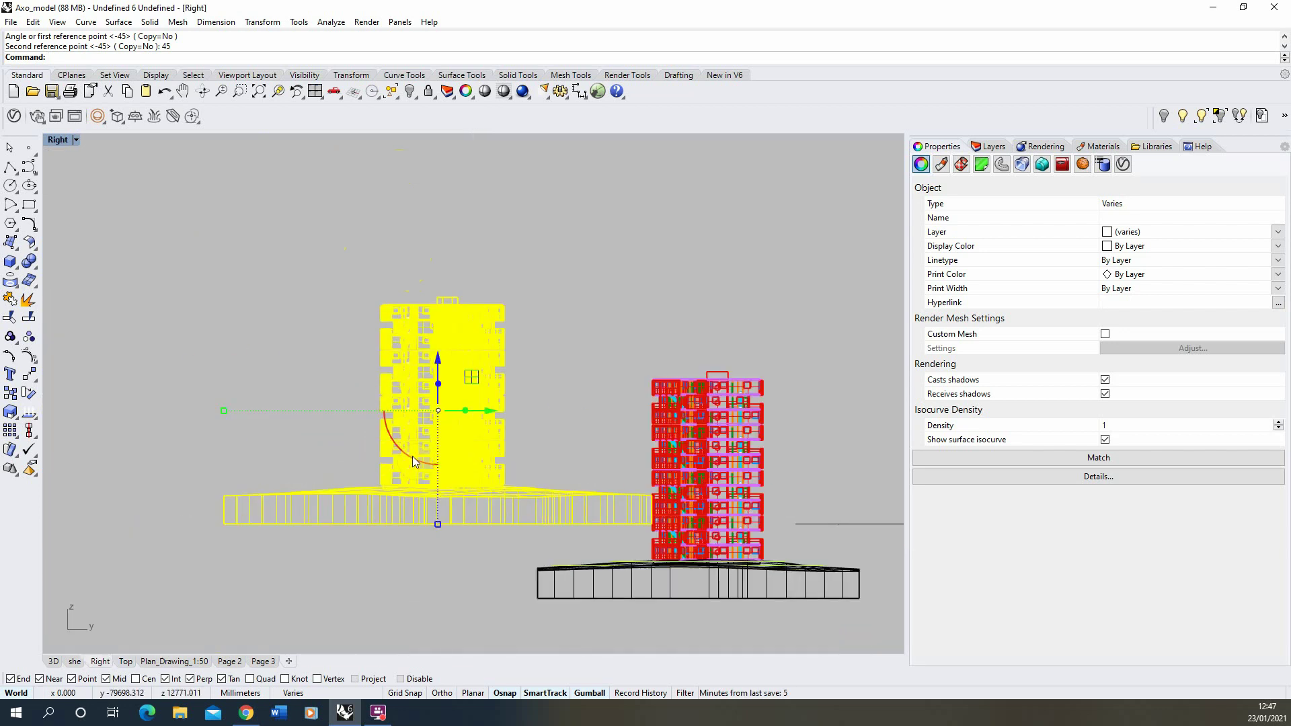
double_click(58, 139)
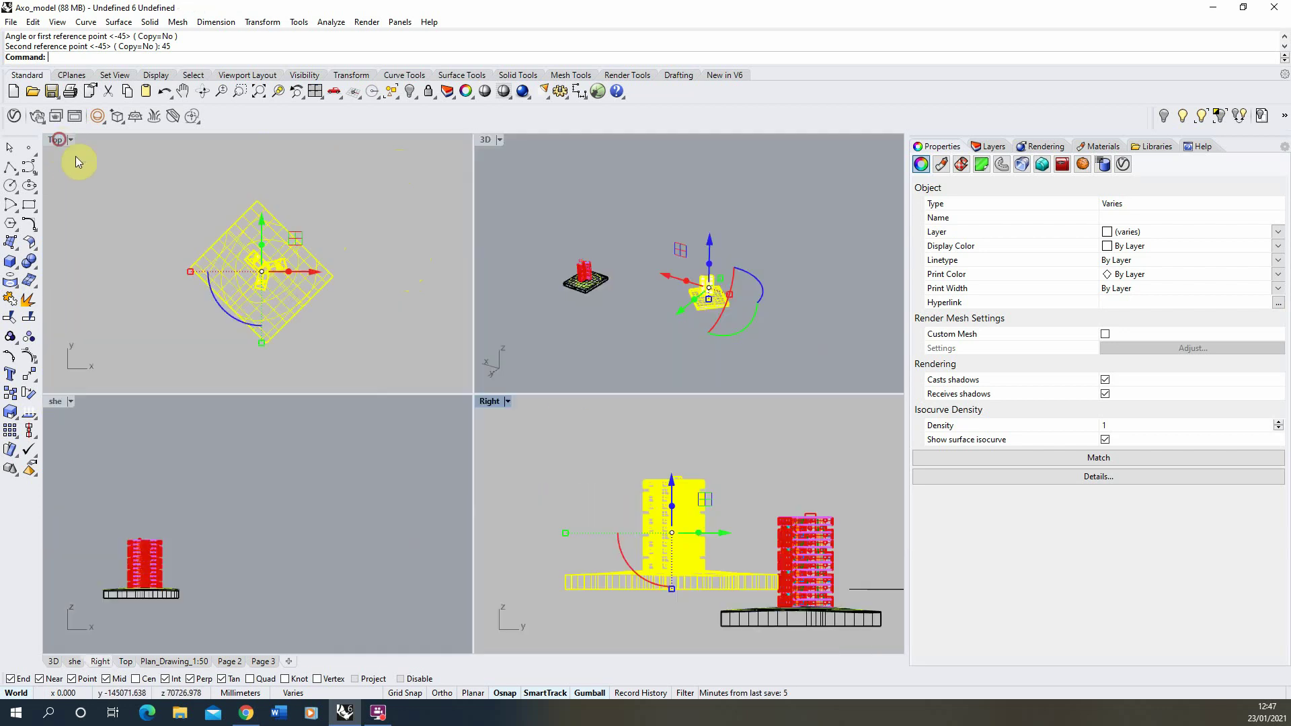
double_click(57, 401)
scroll(376, 433, down, 6)
scroll(306, 441, up, 6)
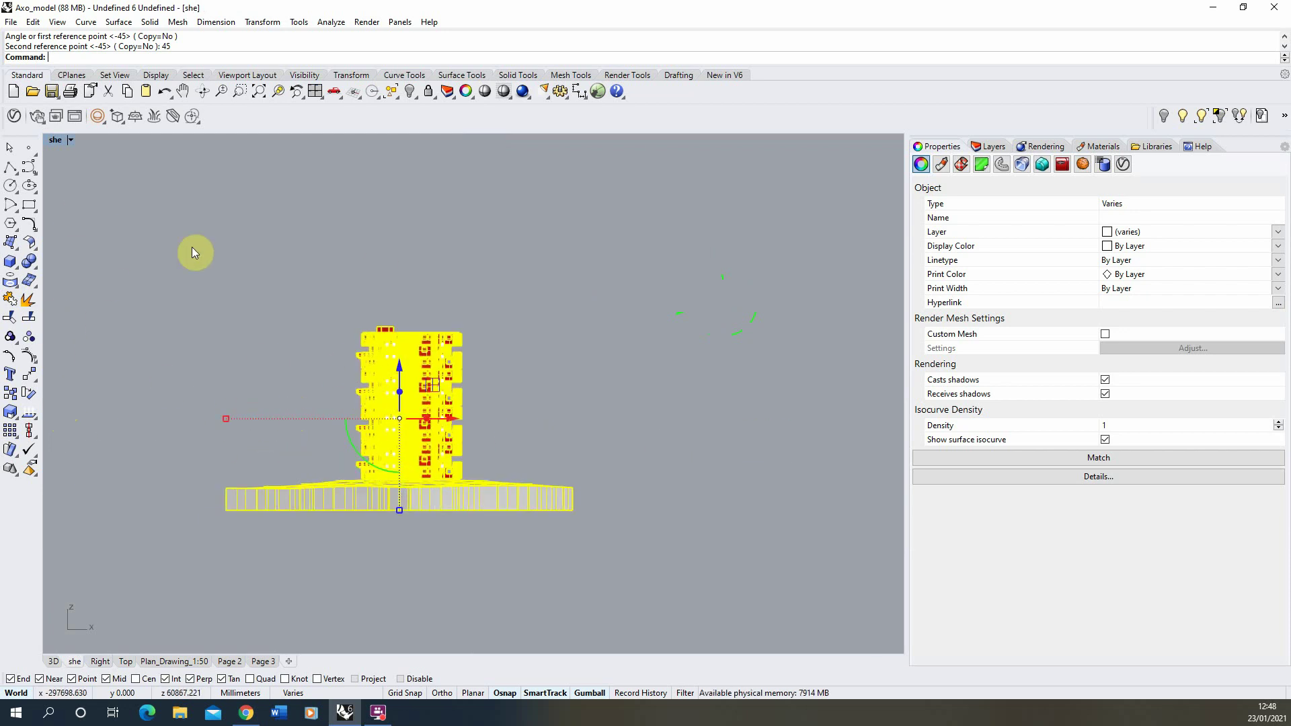
- Start the Shear command with its origin at the base slab's right corner
text(Shear)
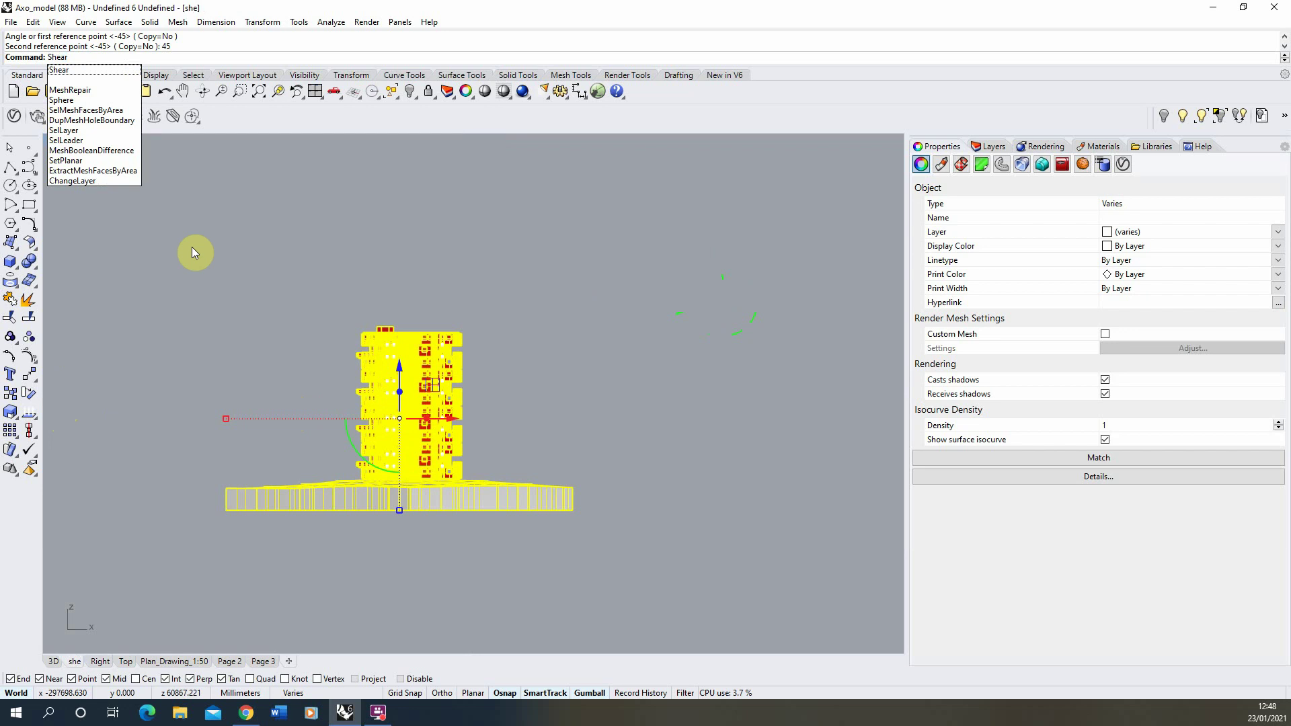
key(Return)
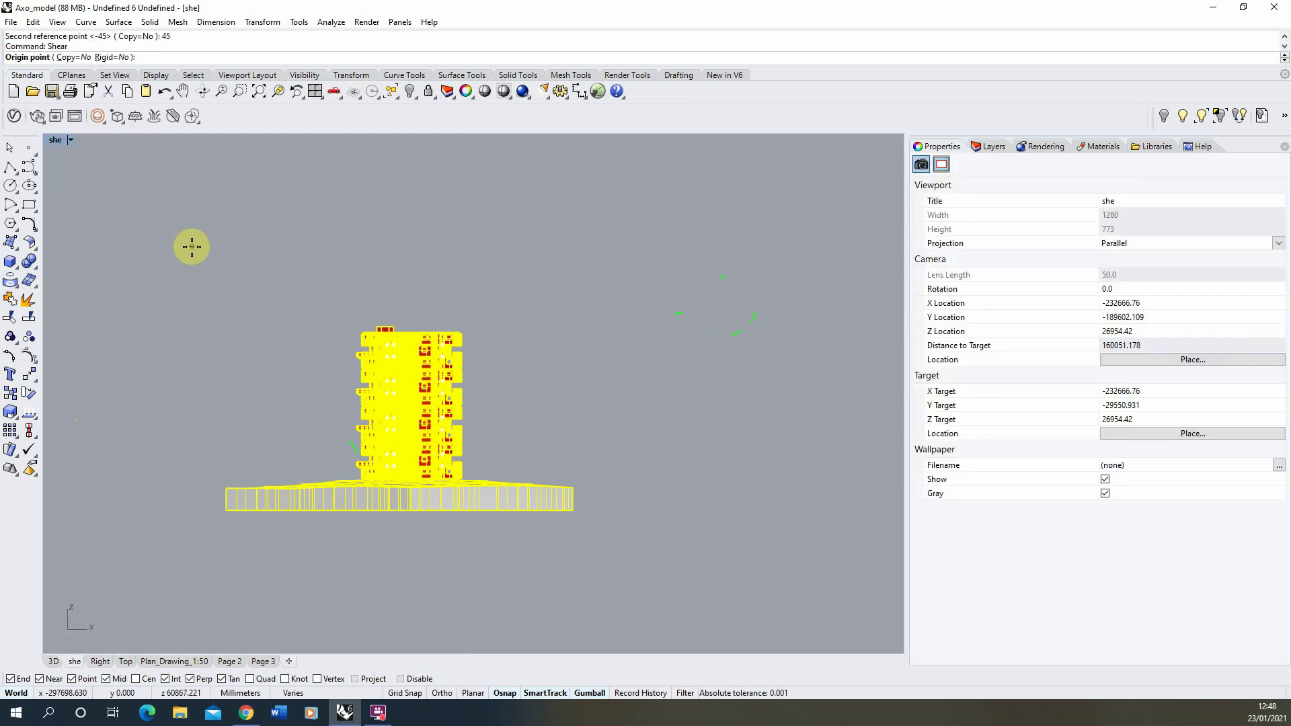
scroll(530, 514, up, 3)
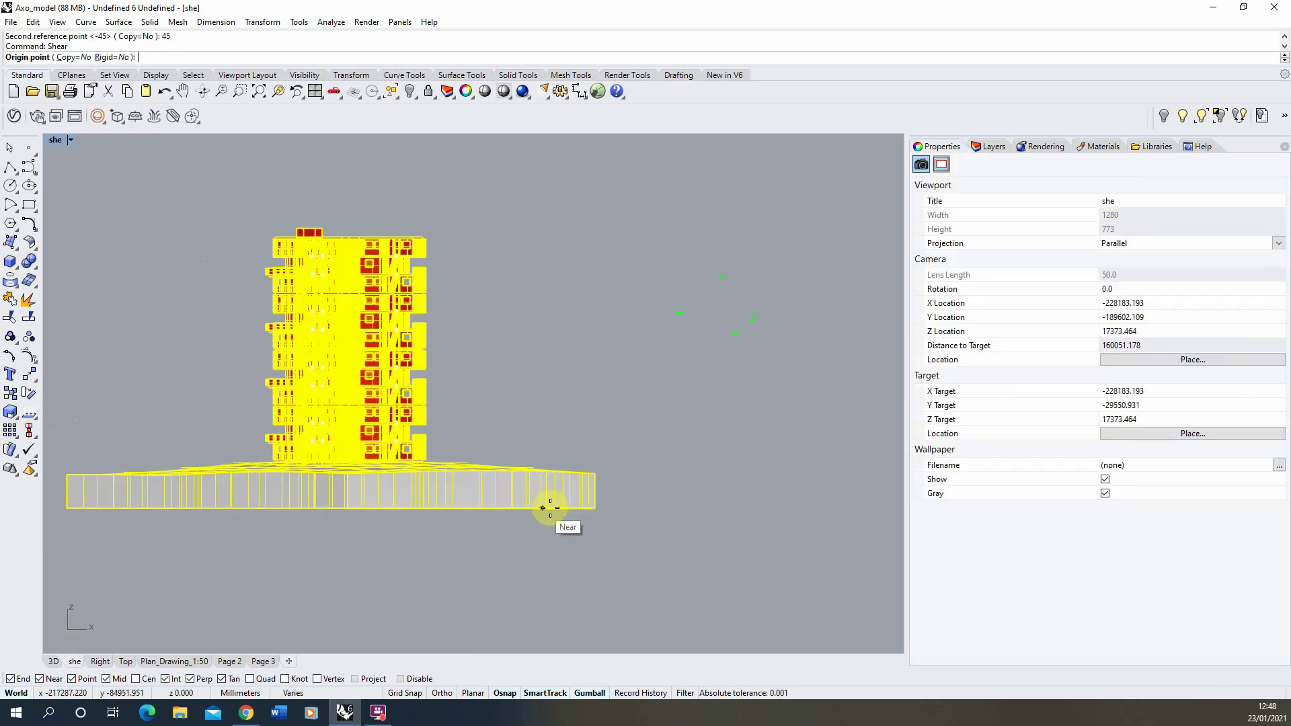
click(595, 509)
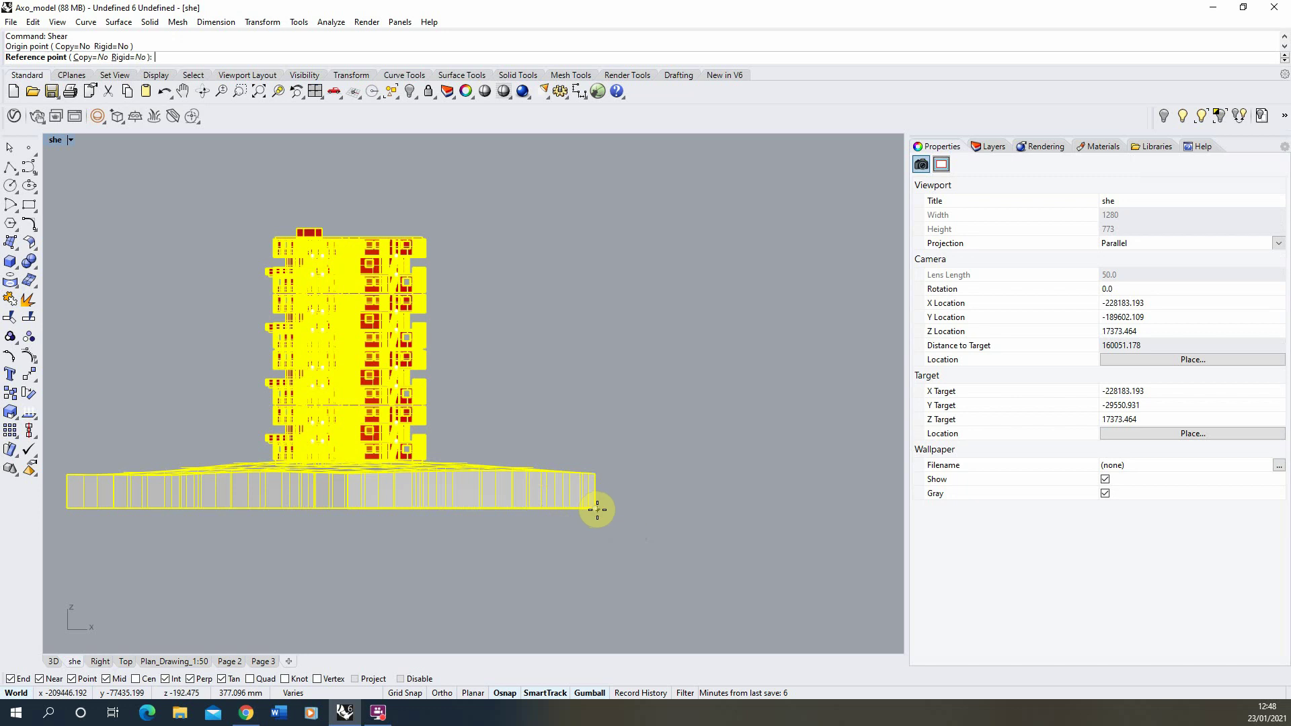
scroll(595, 509, up, 3)
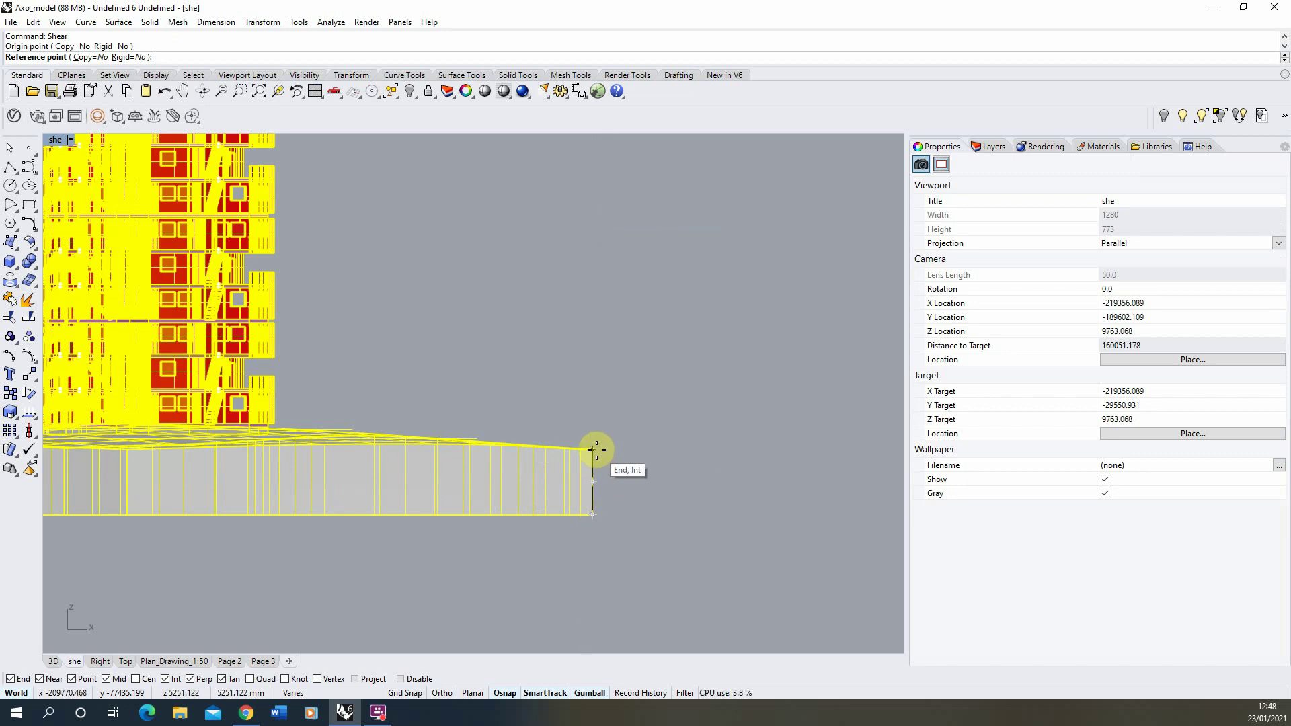
- Set the shear reference point above the origin and shear the tower by -45°
click(595, 453)
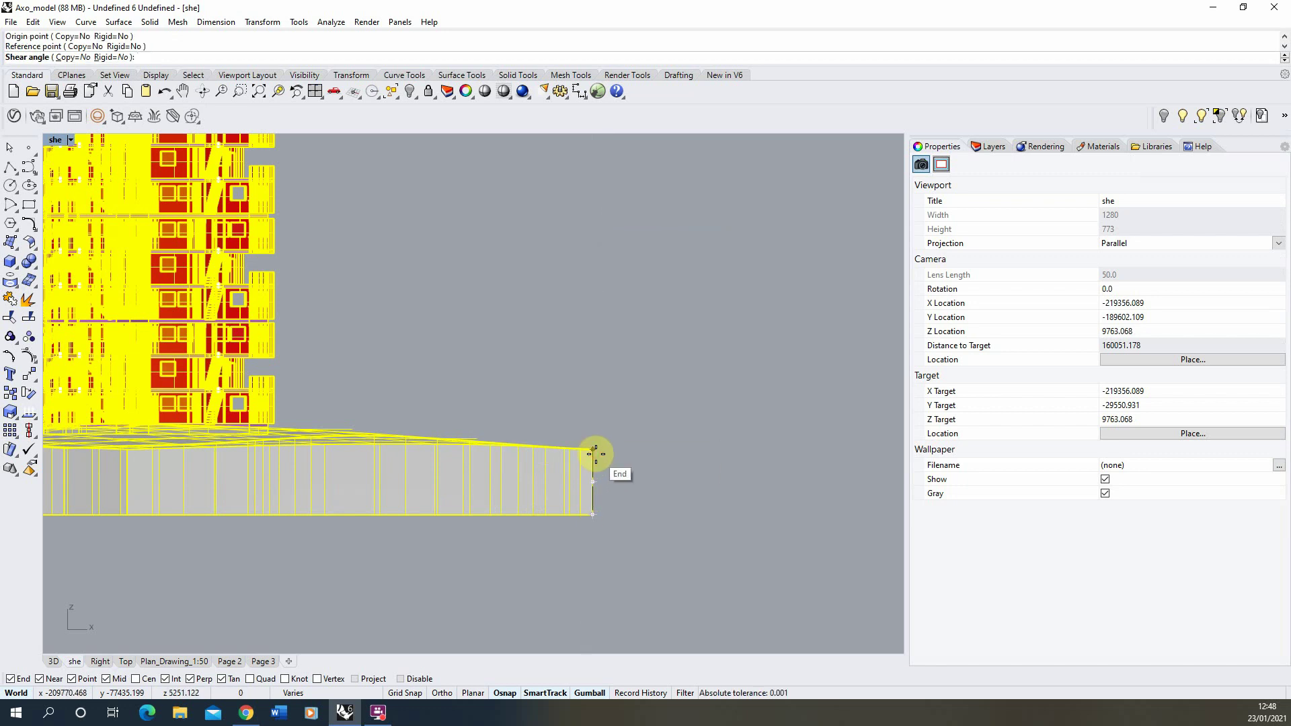
key(Left)
key(Up)
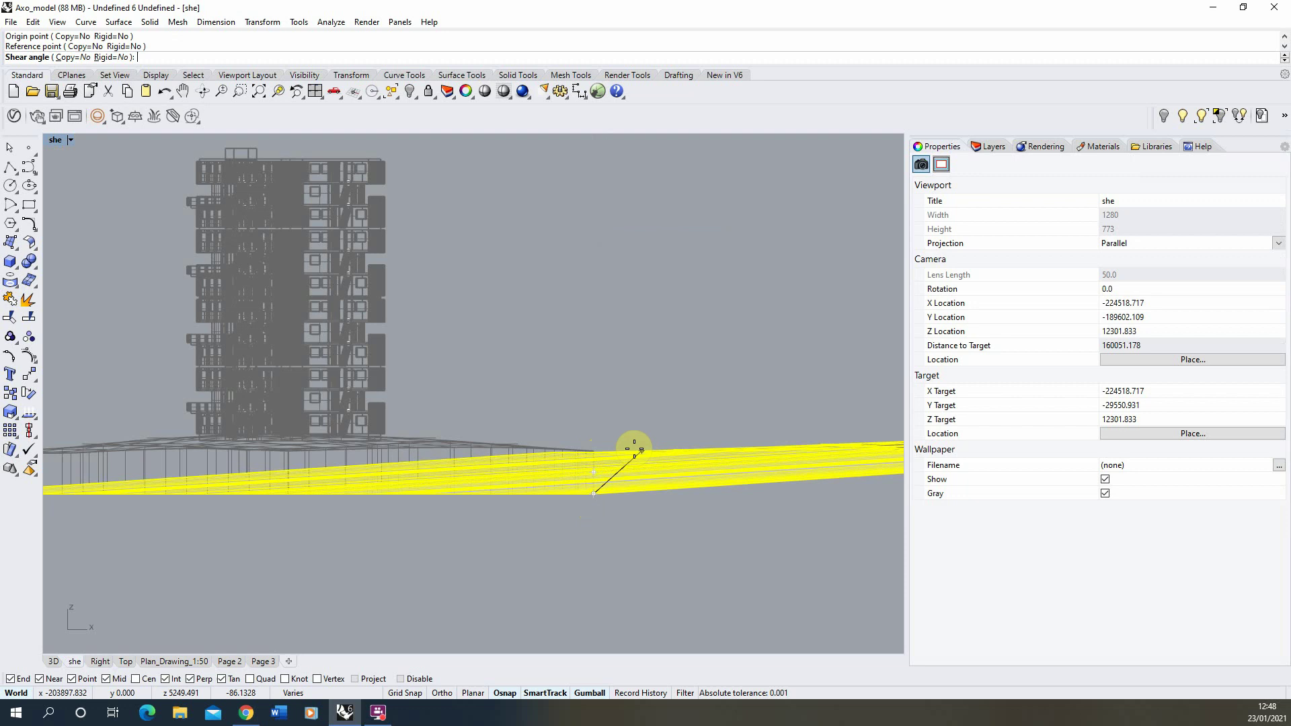
scroll(404, 403, down, 3)
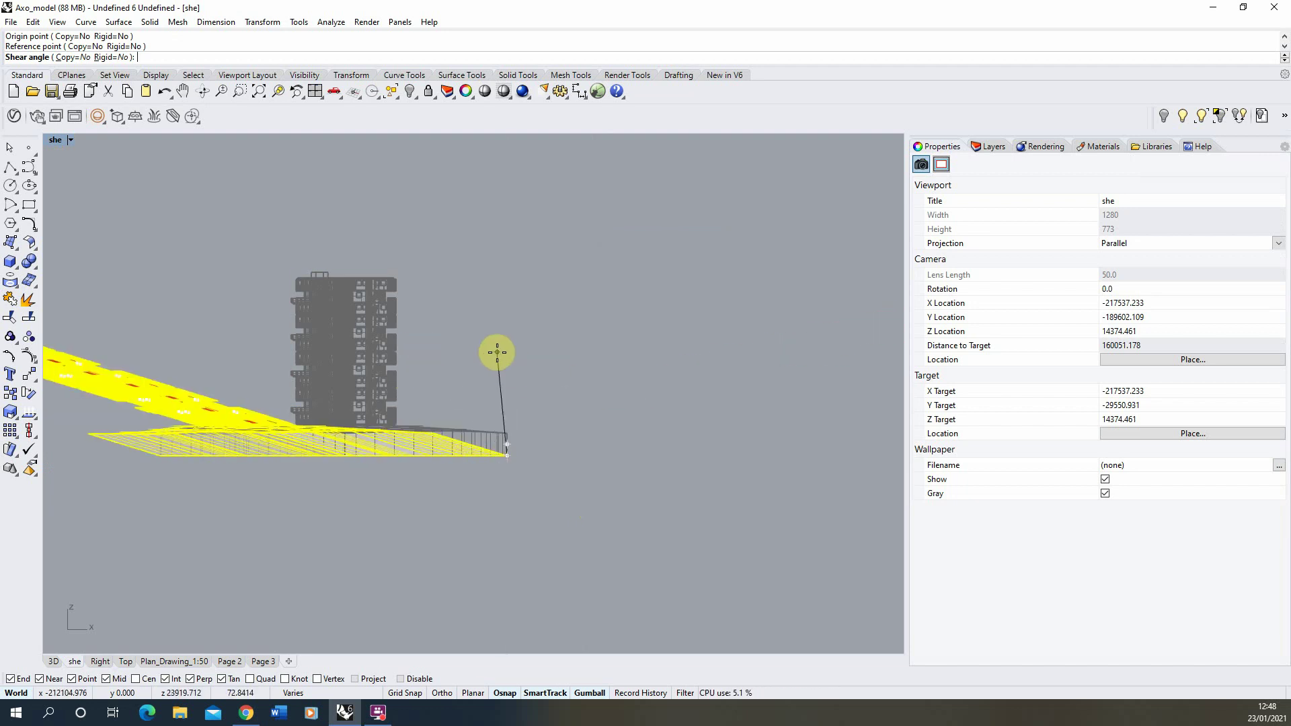
text(-45)
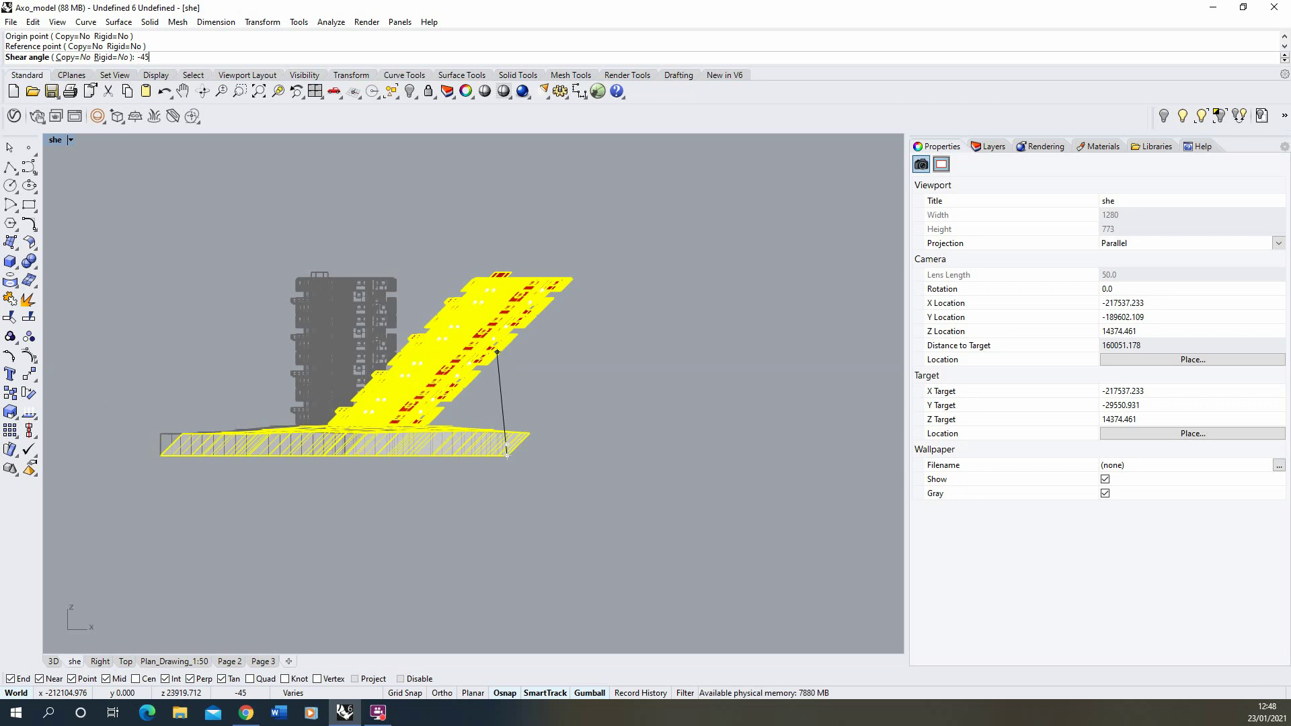
click(498, 356)
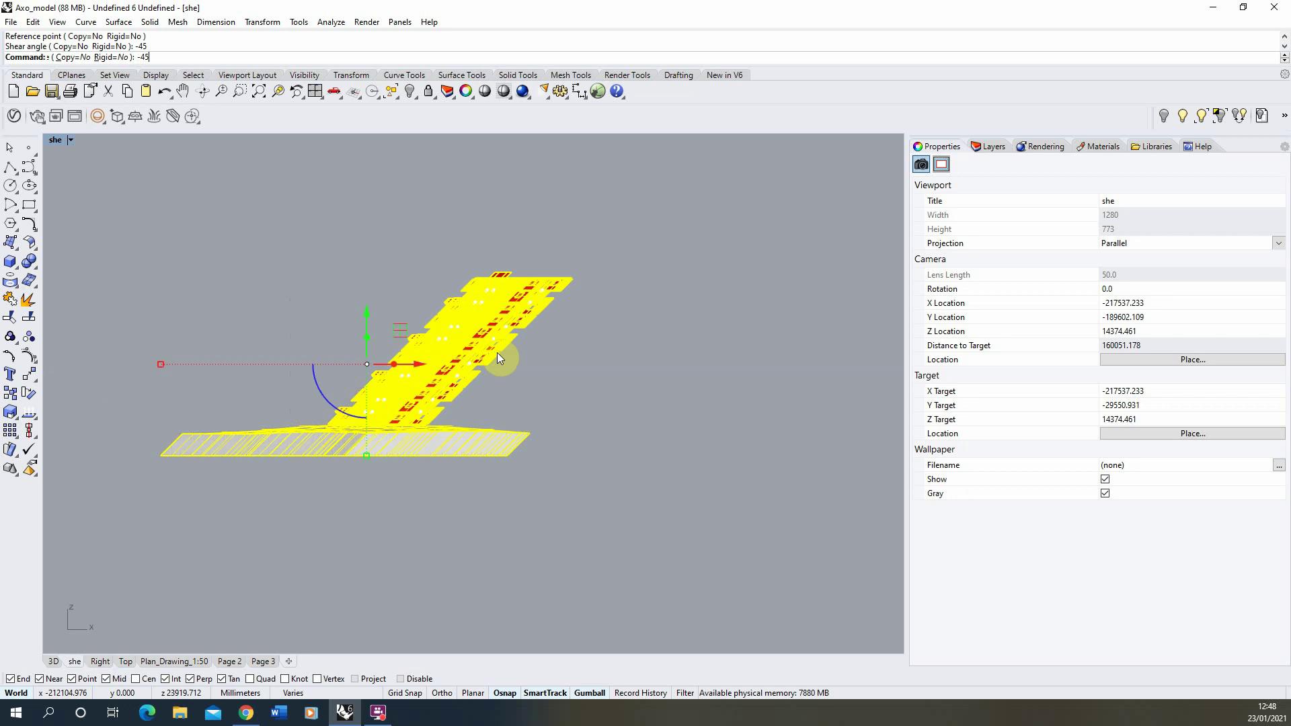
- In the maximised Top view, swing the sheared tower to a new plan orientation and deselect it
click(58, 140)
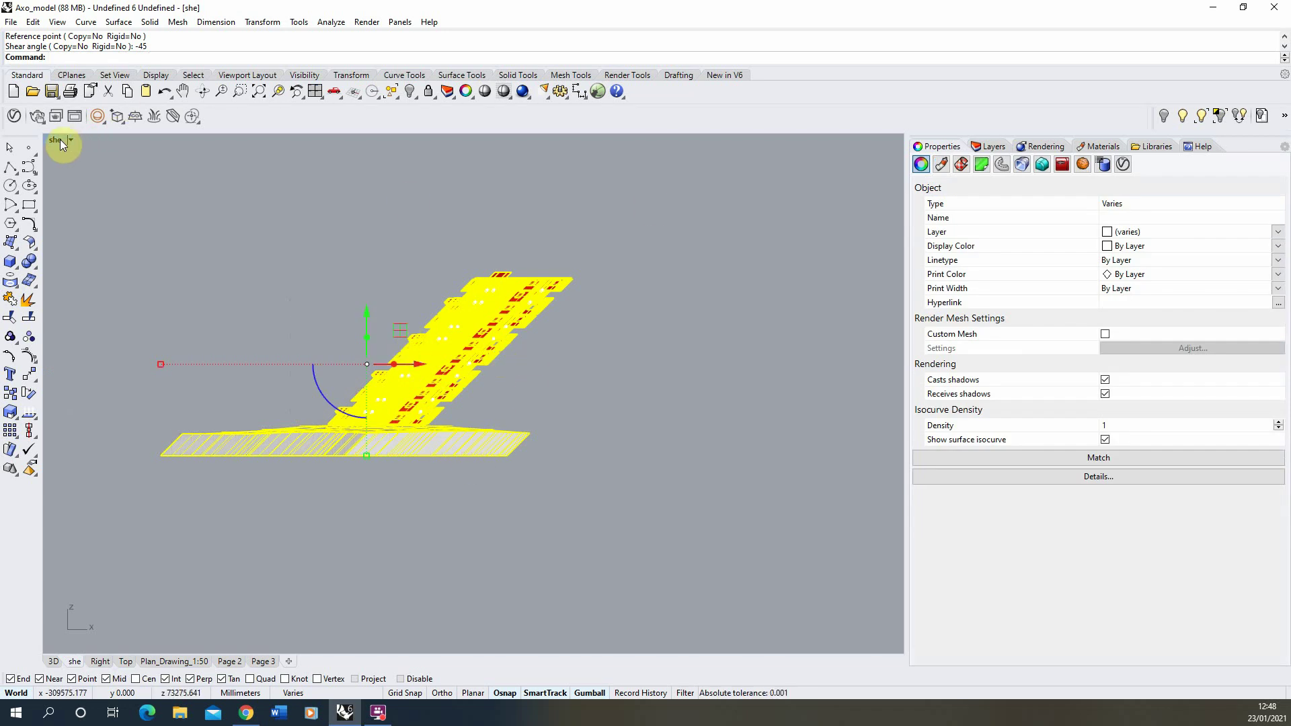
click(56, 144)
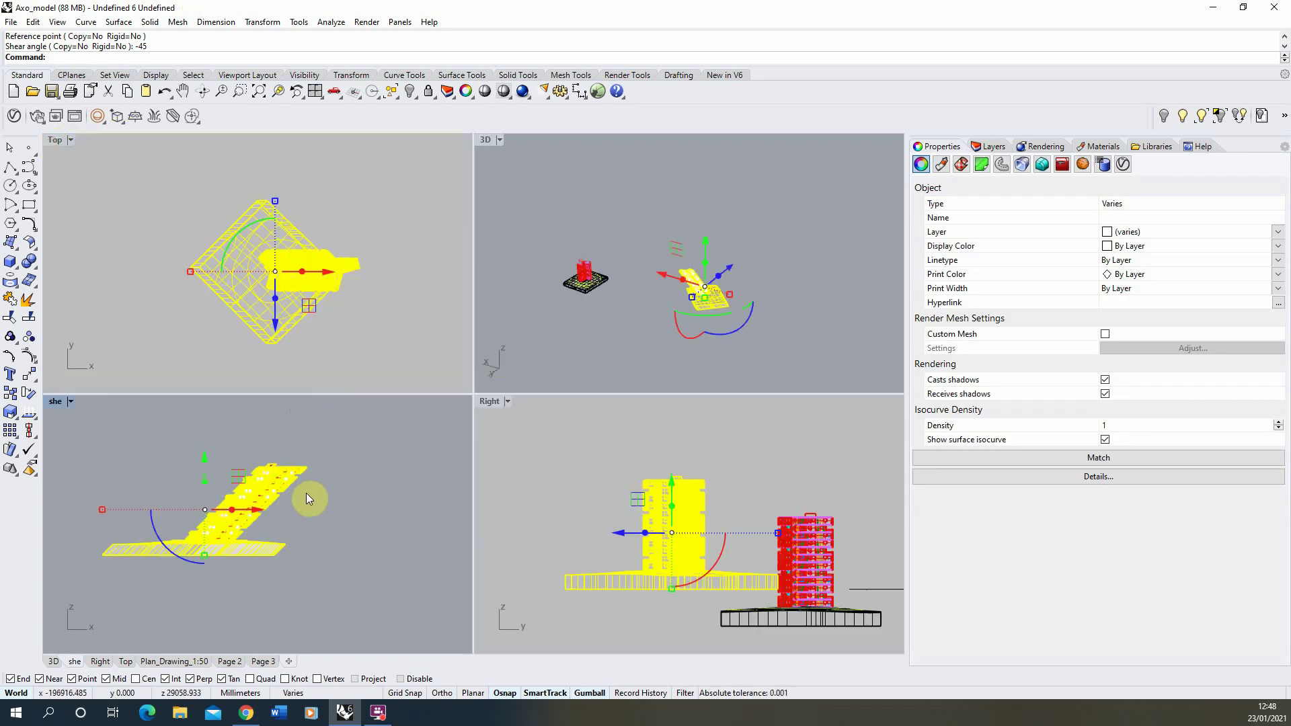
double_click(55, 140)
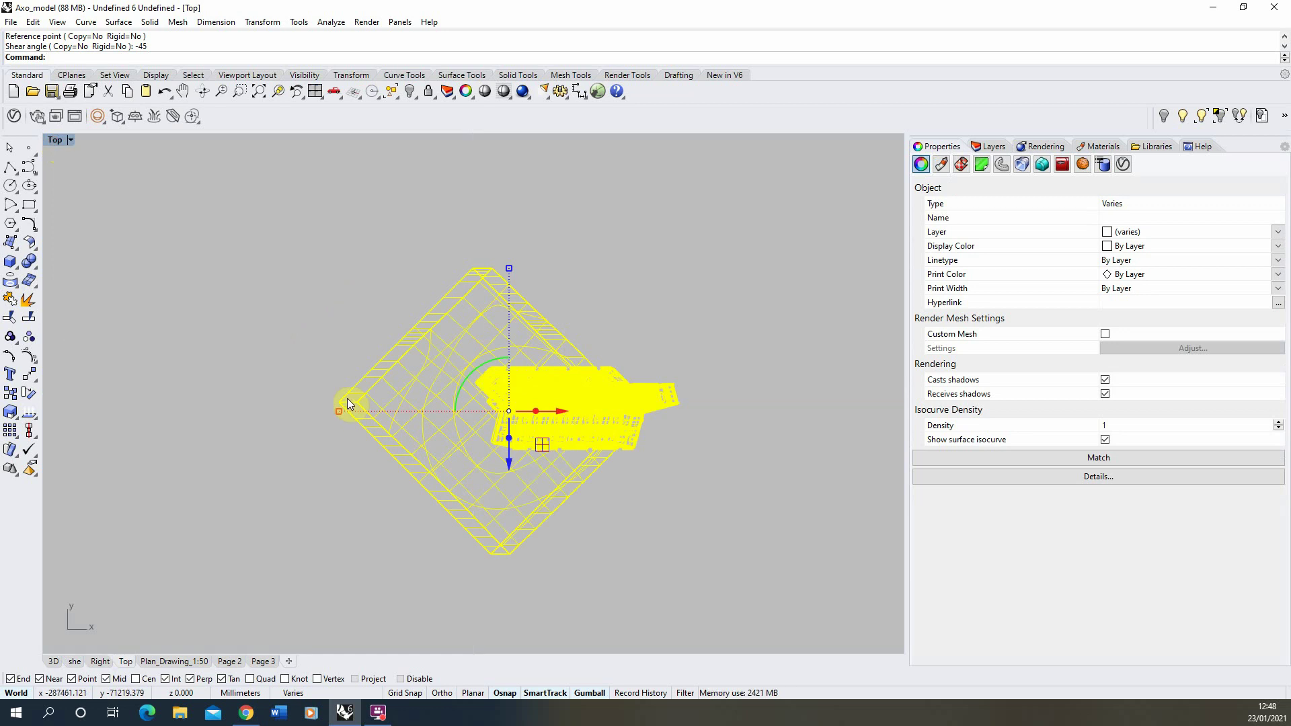
click(467, 374)
drag(467, 374, 547, 399)
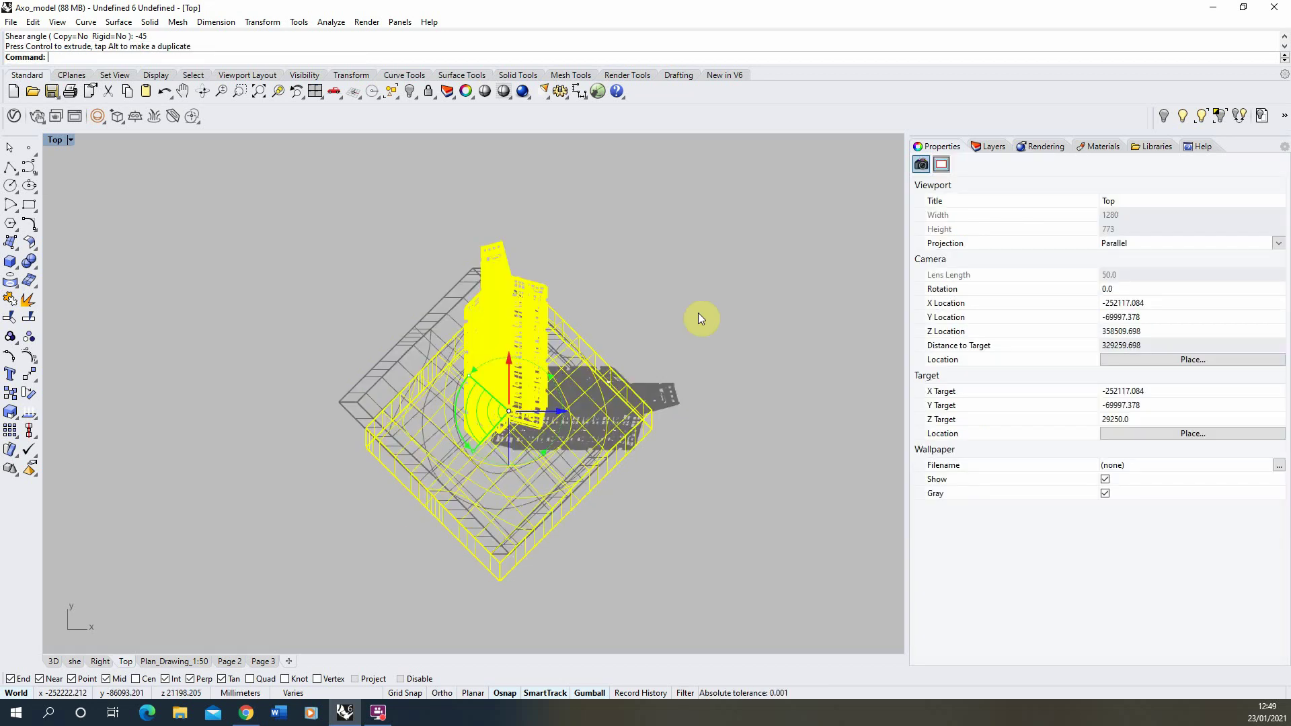
click(677, 307)
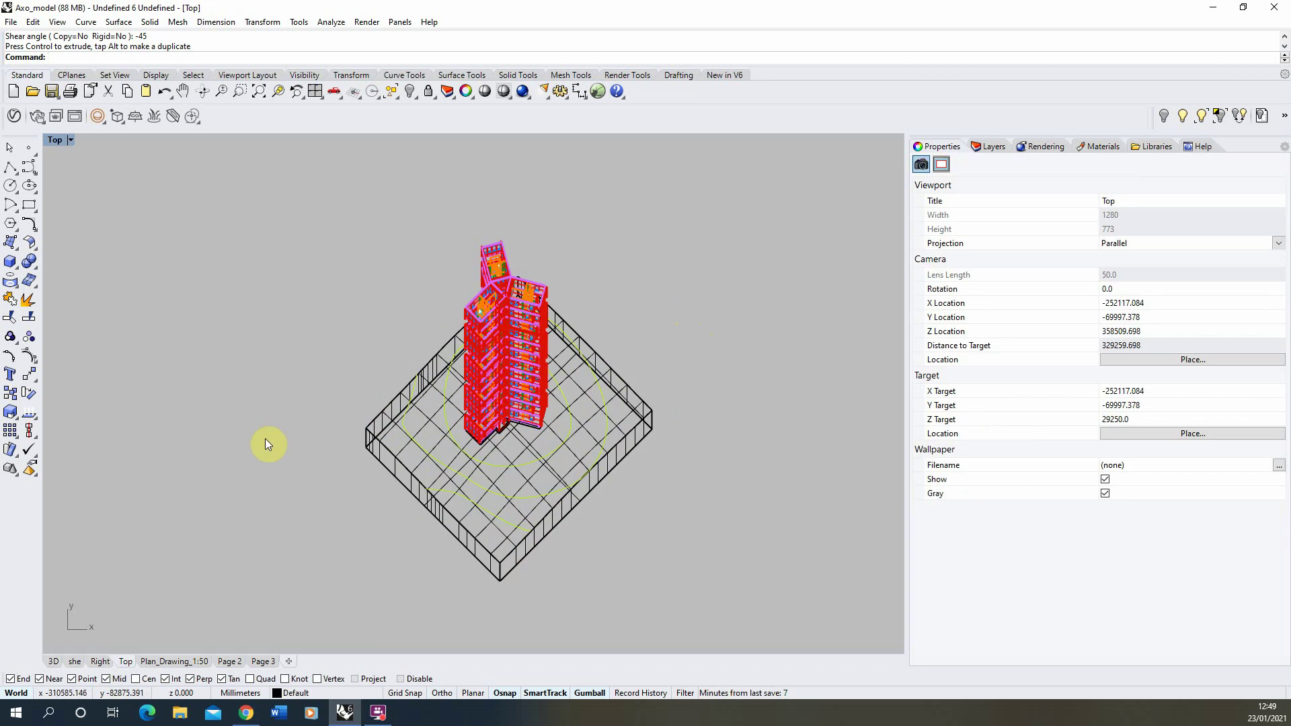
double_click(56, 139)
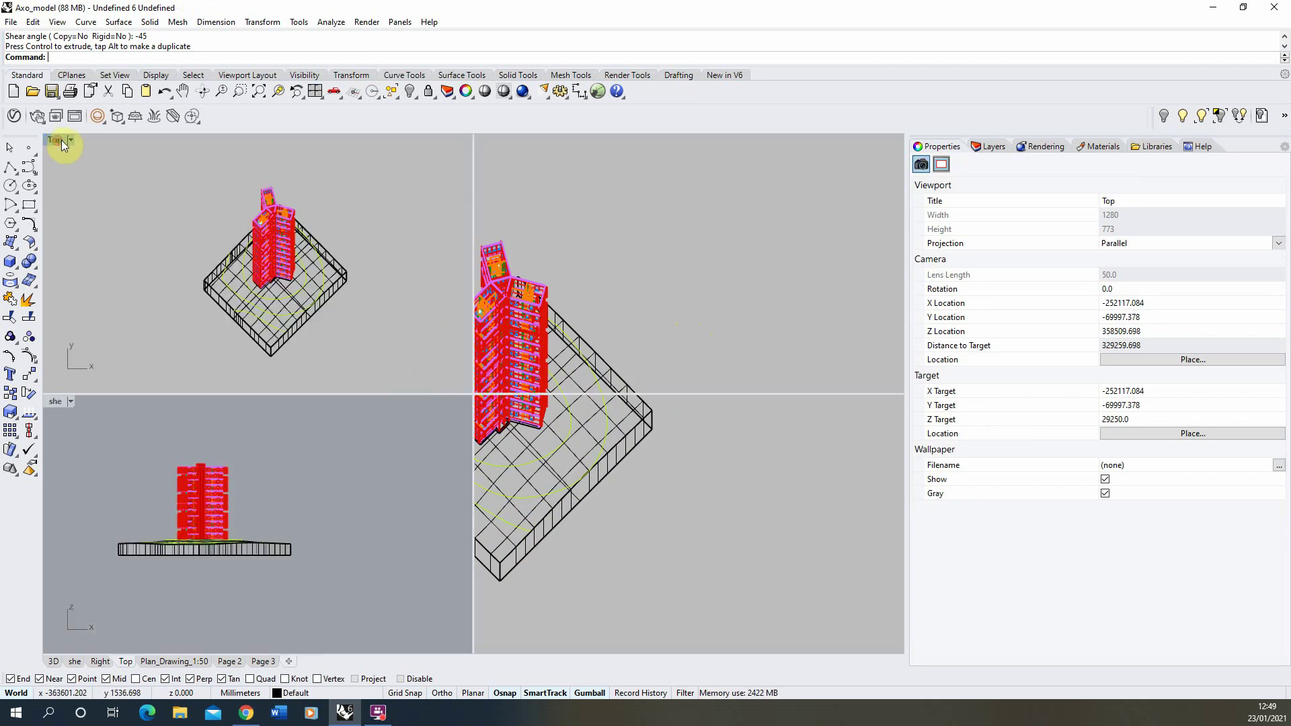
double_click(485, 139)
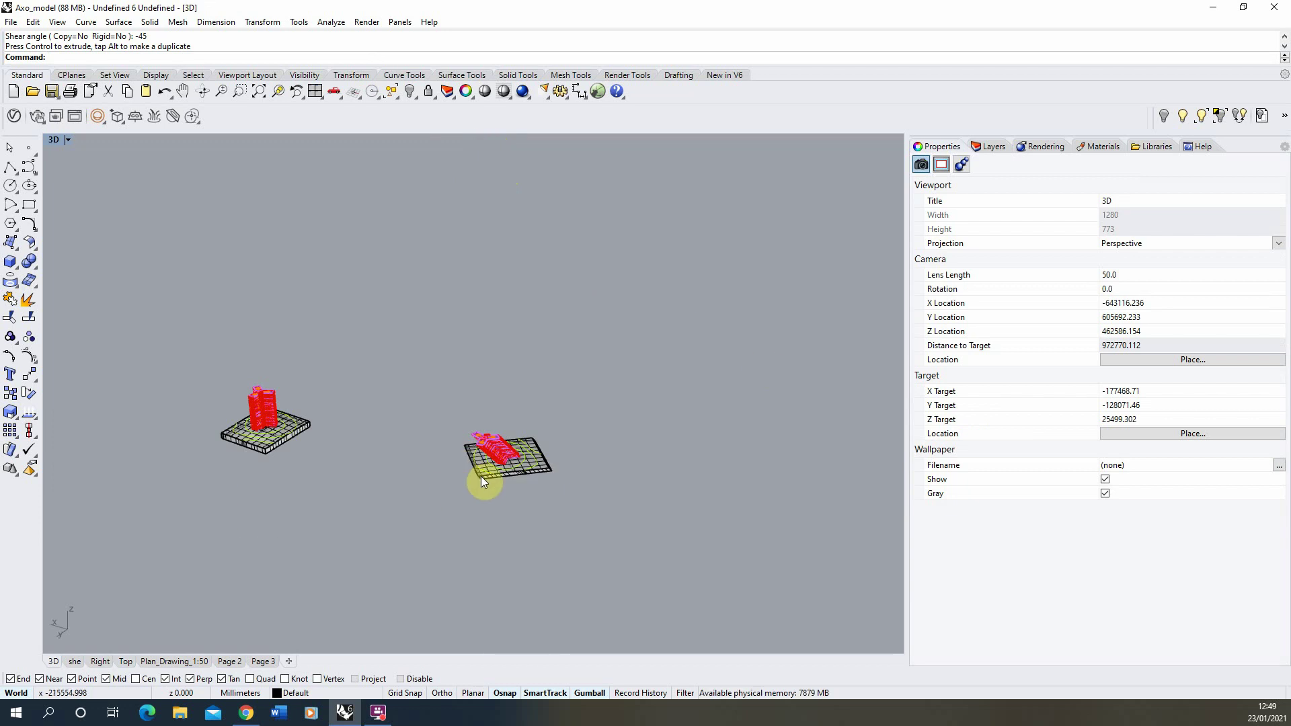
scroll(505, 479, up, 2)
right_drag(504, 479, 300, 479)
scroll(356, 384, up, 4)
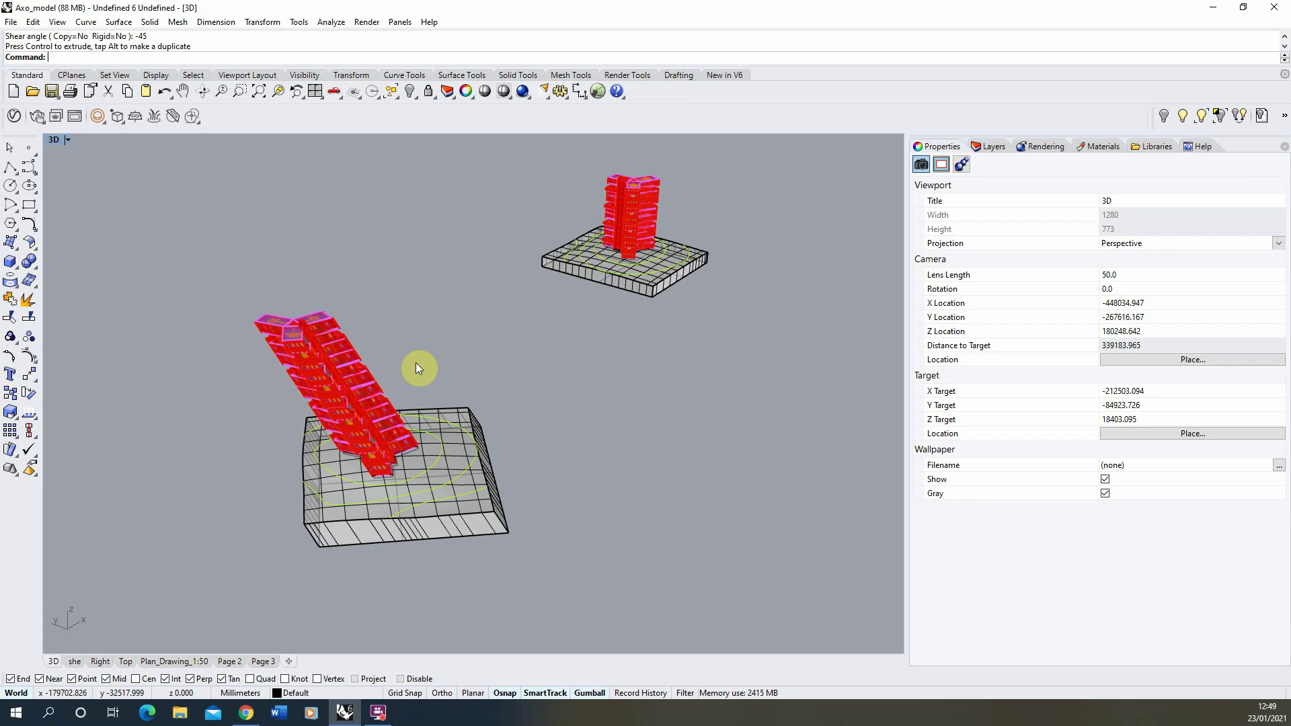
right_drag(345, 447, 296, 409)
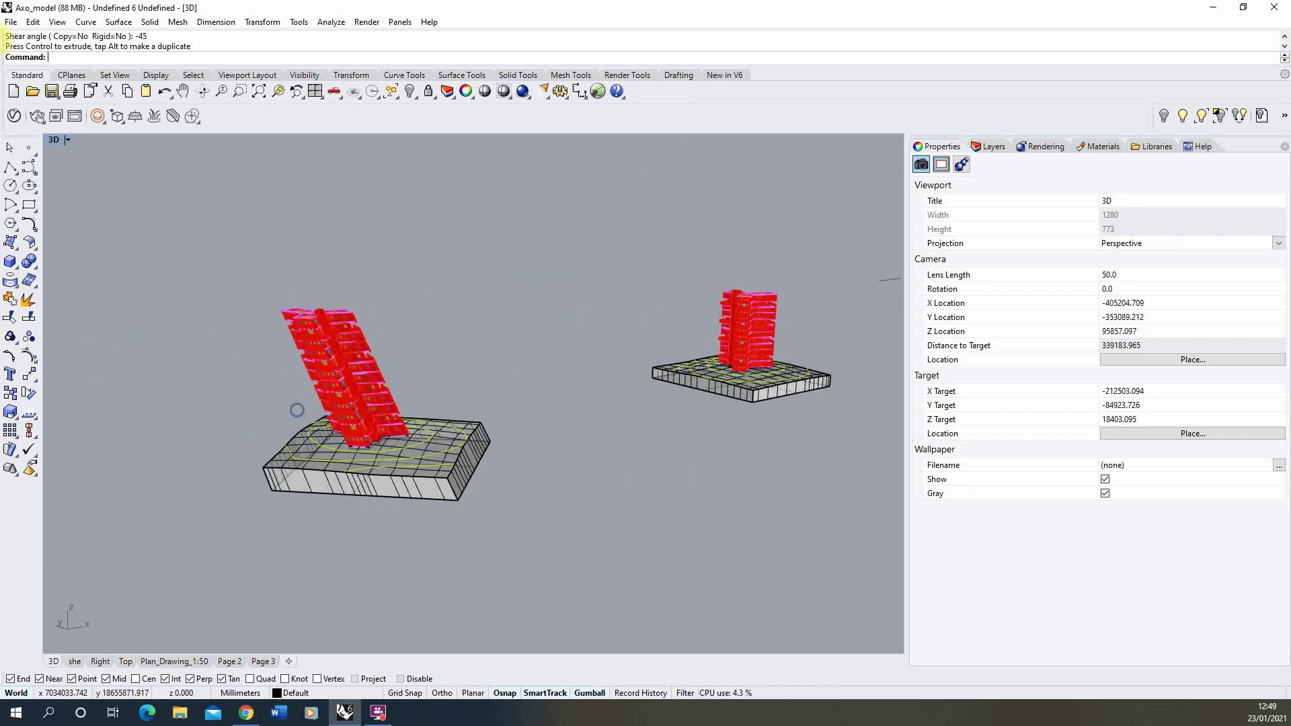
- Make2D the window-selected tower and base from the Top view, keeping Scene silhouette and source layers
double_click(55, 140)
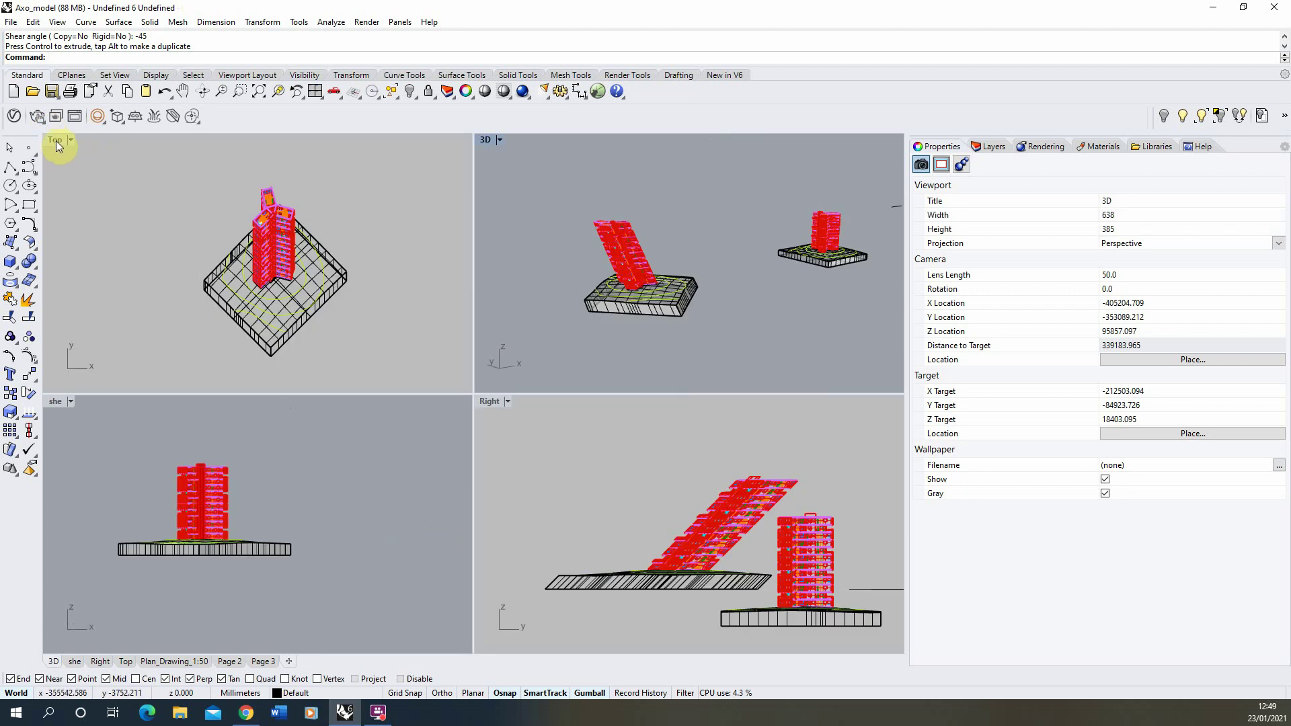
double_click(55, 140)
right_drag(387, 336, 144, 250)
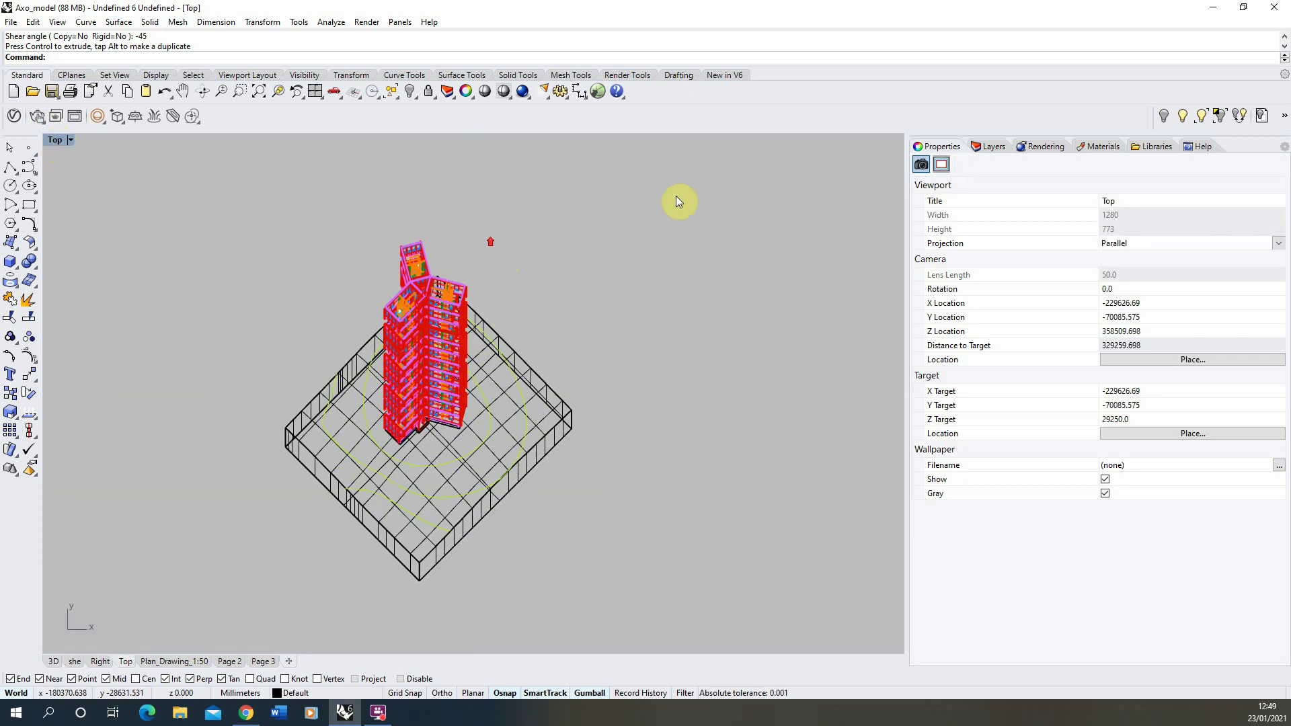
scroll(400, 373, down, 5)
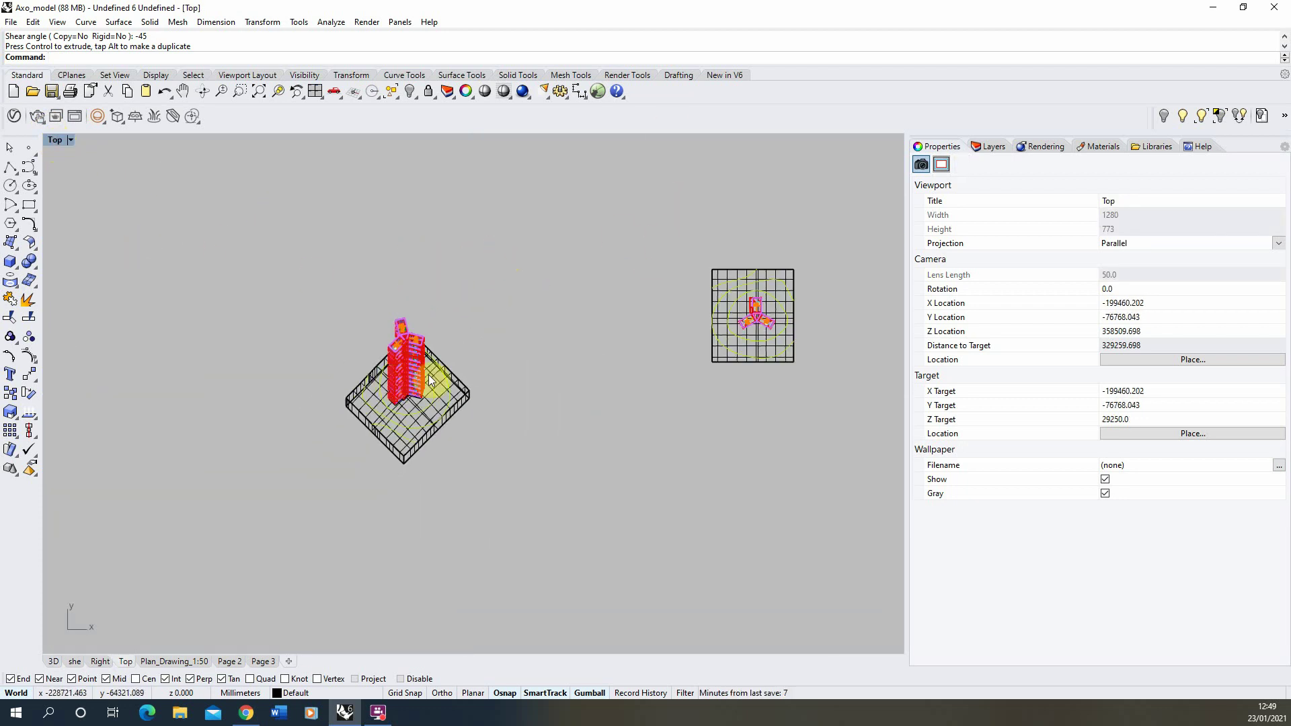
drag(588, 250, 240, 556)
scroll(316, 434, up, 4)
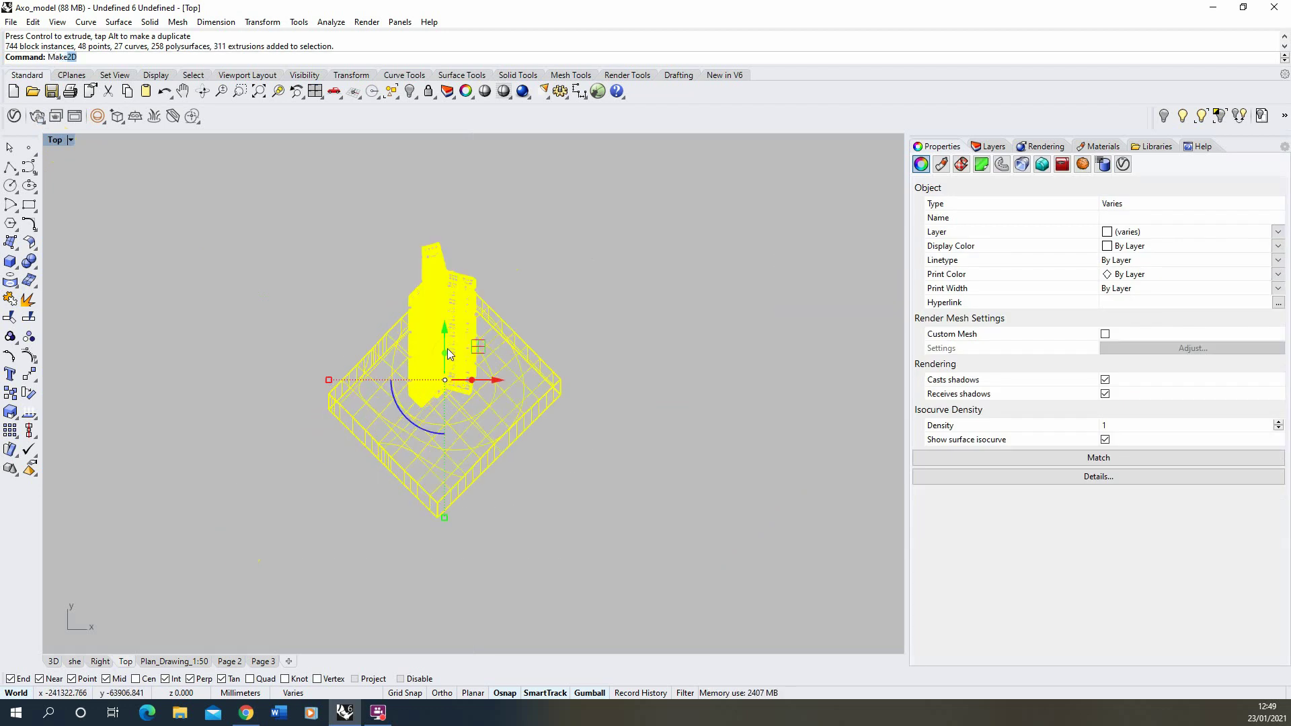
key(Return)
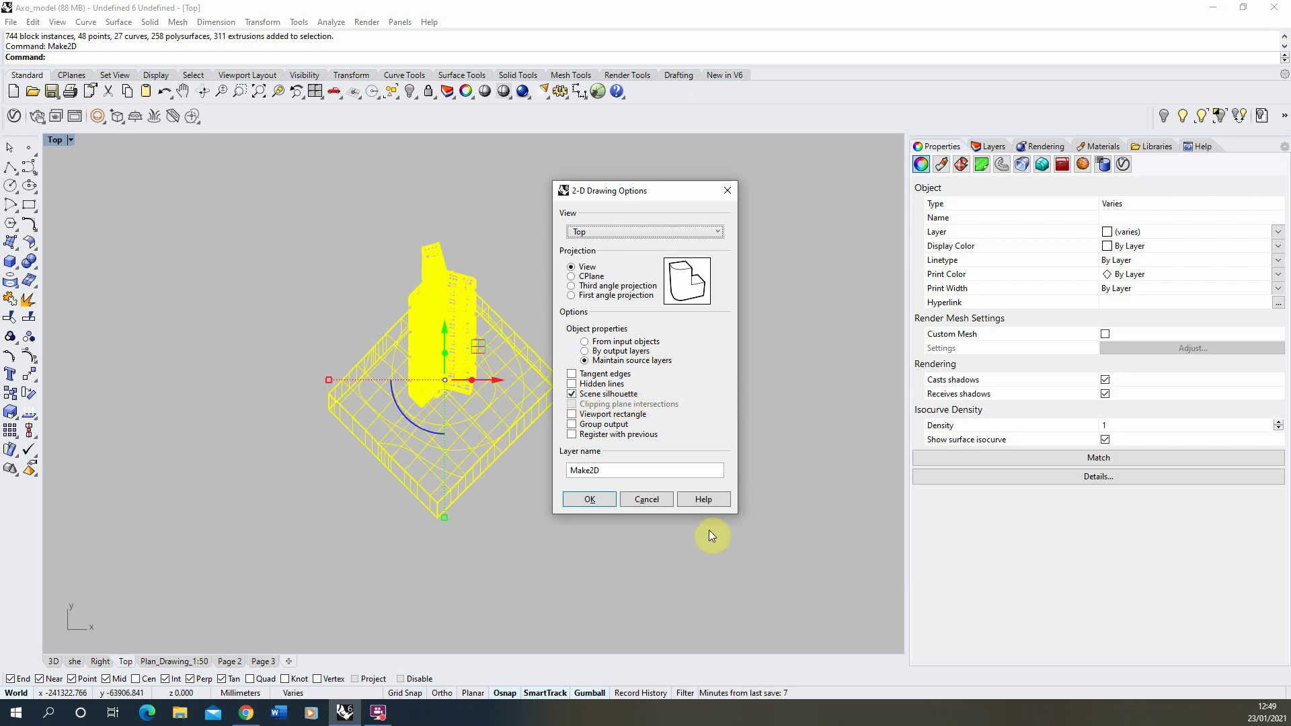
click(590, 500)
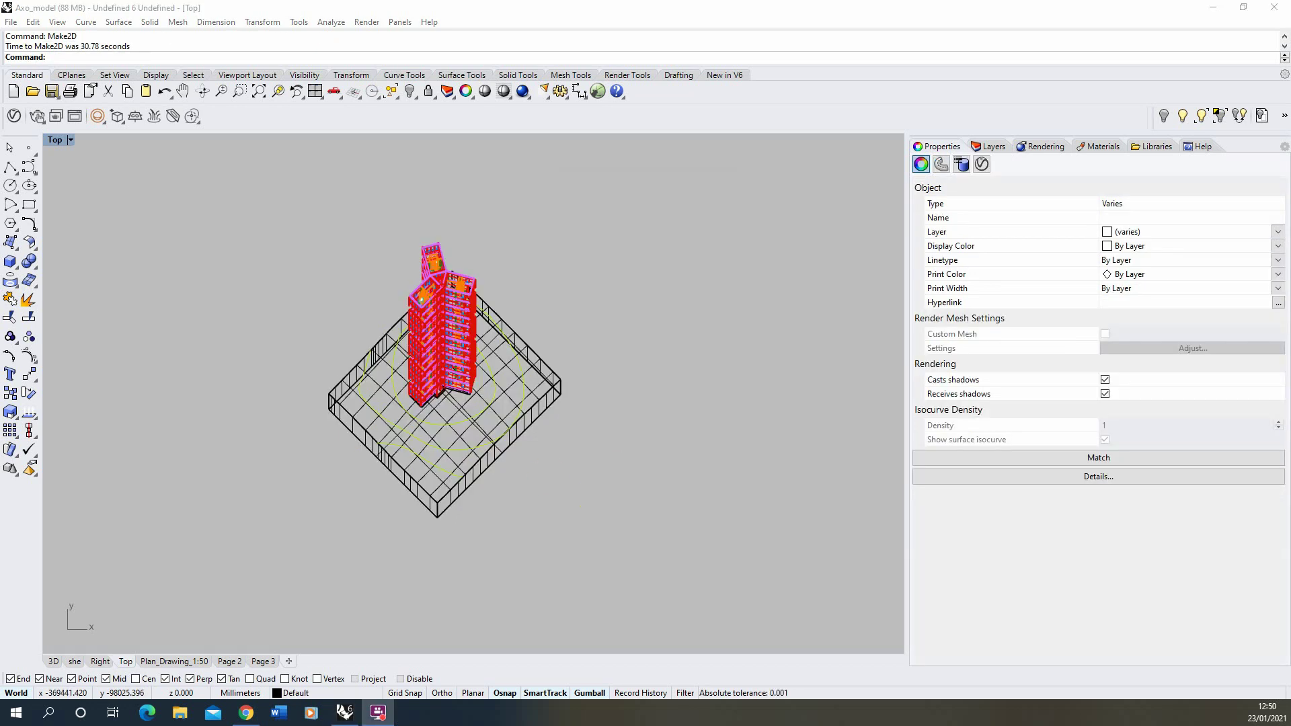
- Slide the Make2D line drawing left along X into open space, deselect it, and zoom in
scroll(349, 323, down, 5)
scroll(385, 442, down, 4)
scroll(594, 358, up, 4)
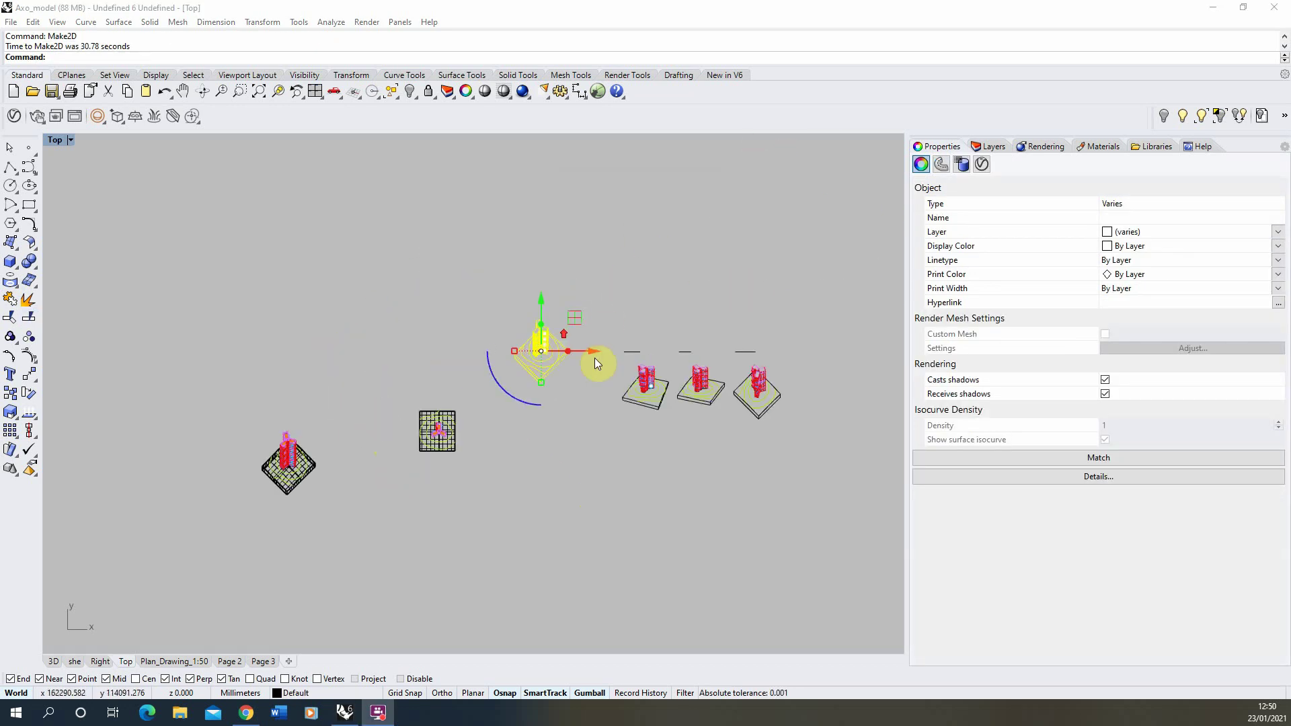
drag(655, 363, 397, 362)
scroll(350, 376, up, 8)
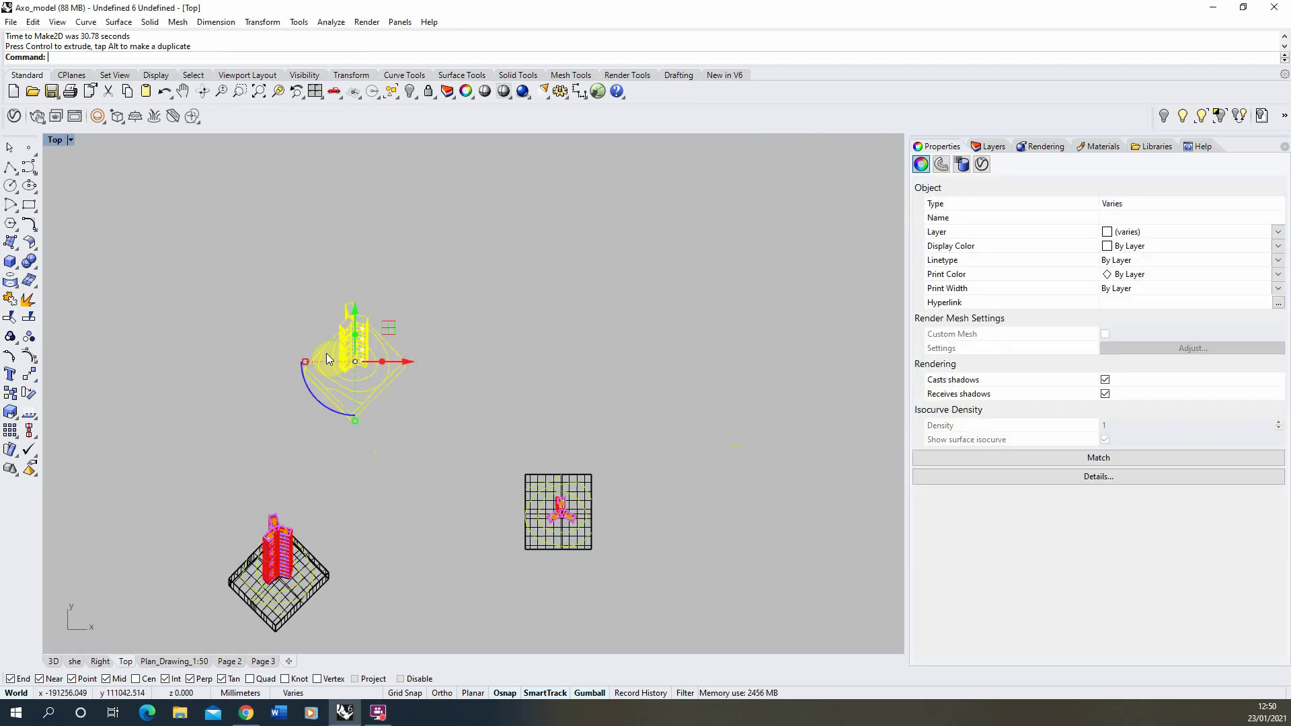
click(587, 302)
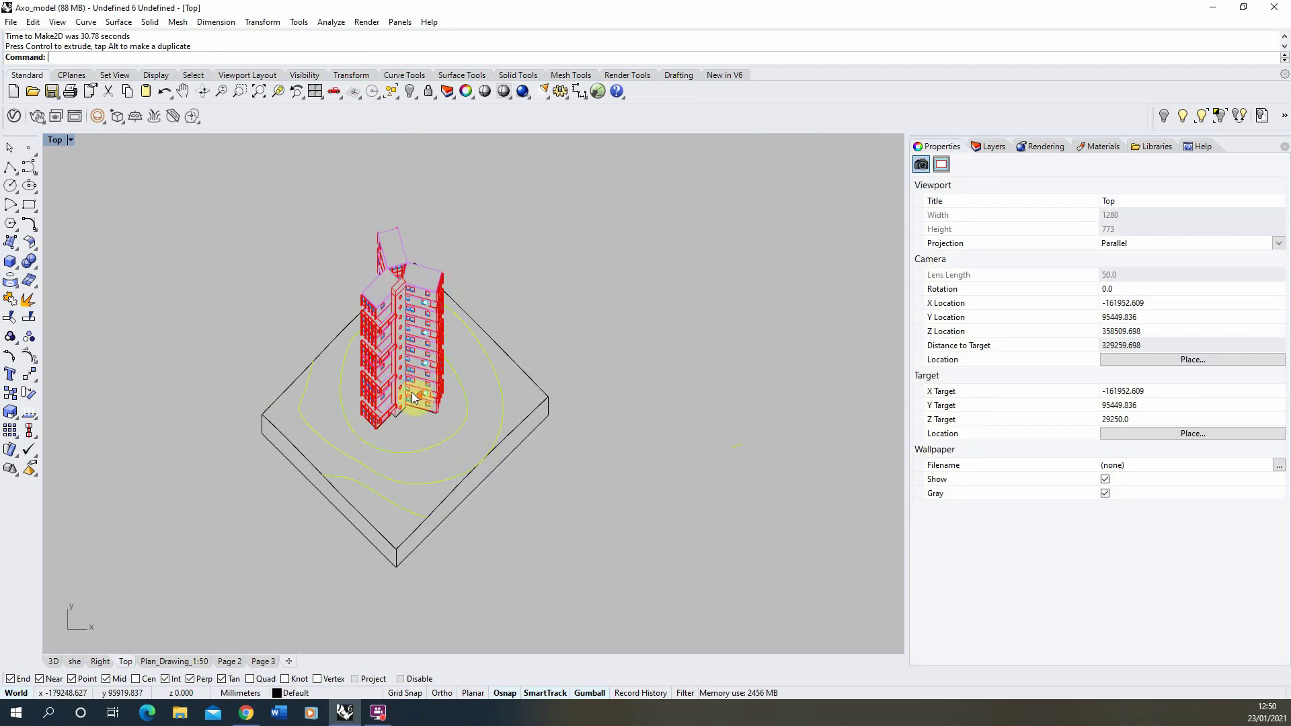
scroll(491, 288, up, 5)
scroll(429, 444, down, 3)
scroll(459, 231, down, 2)
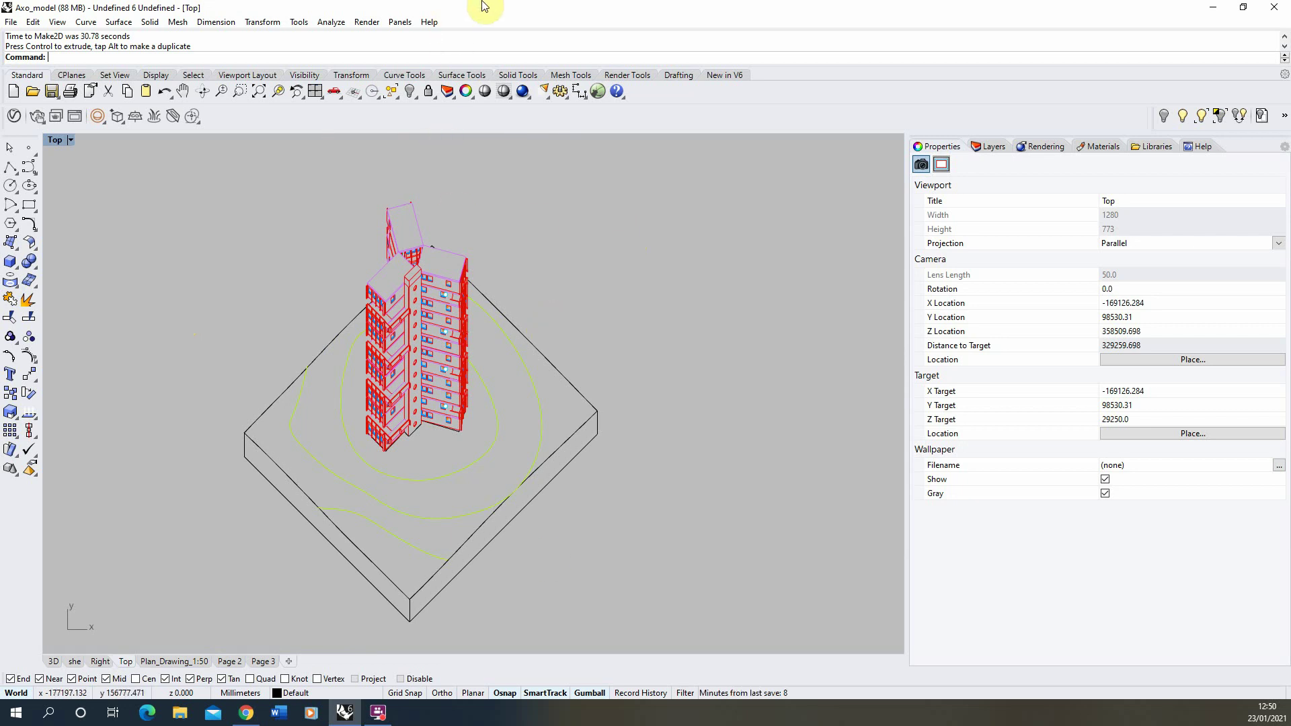
- In the Layers panel, expand 2D_Linework, collapse SceneSilhouette, and turn off the Curves sublayer
click(986, 149)
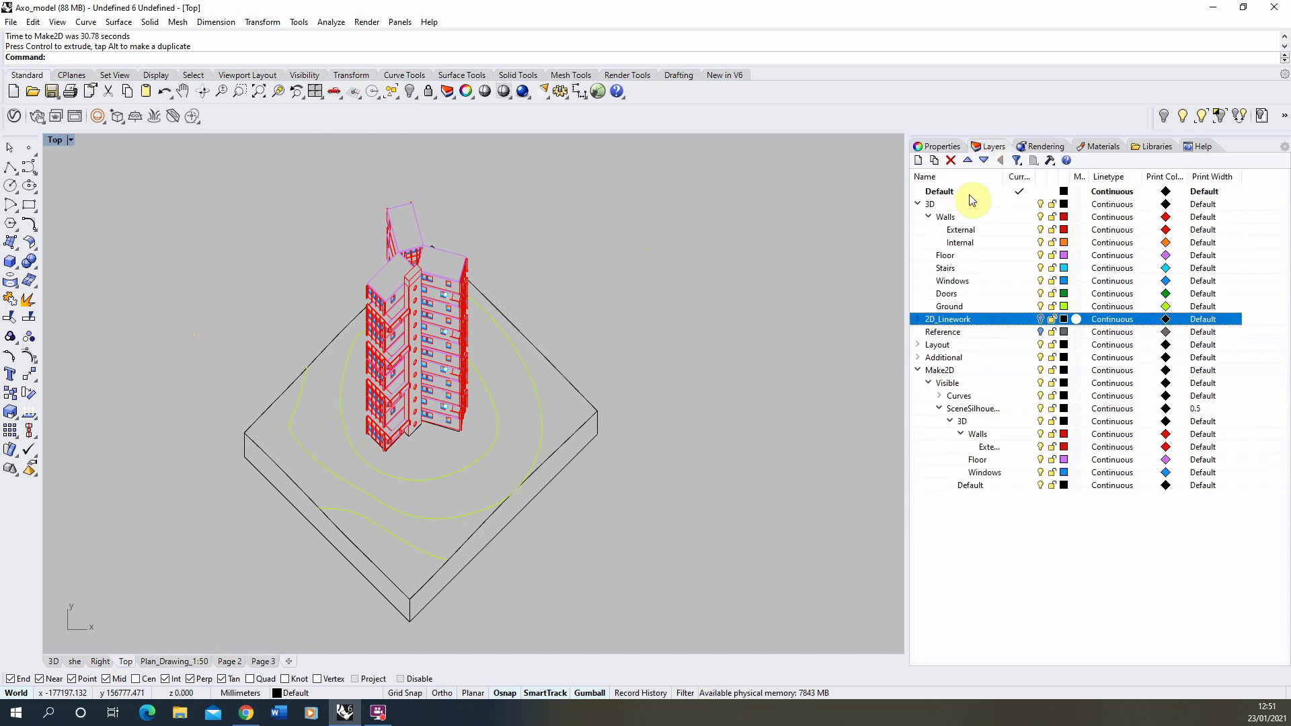
click(918, 321)
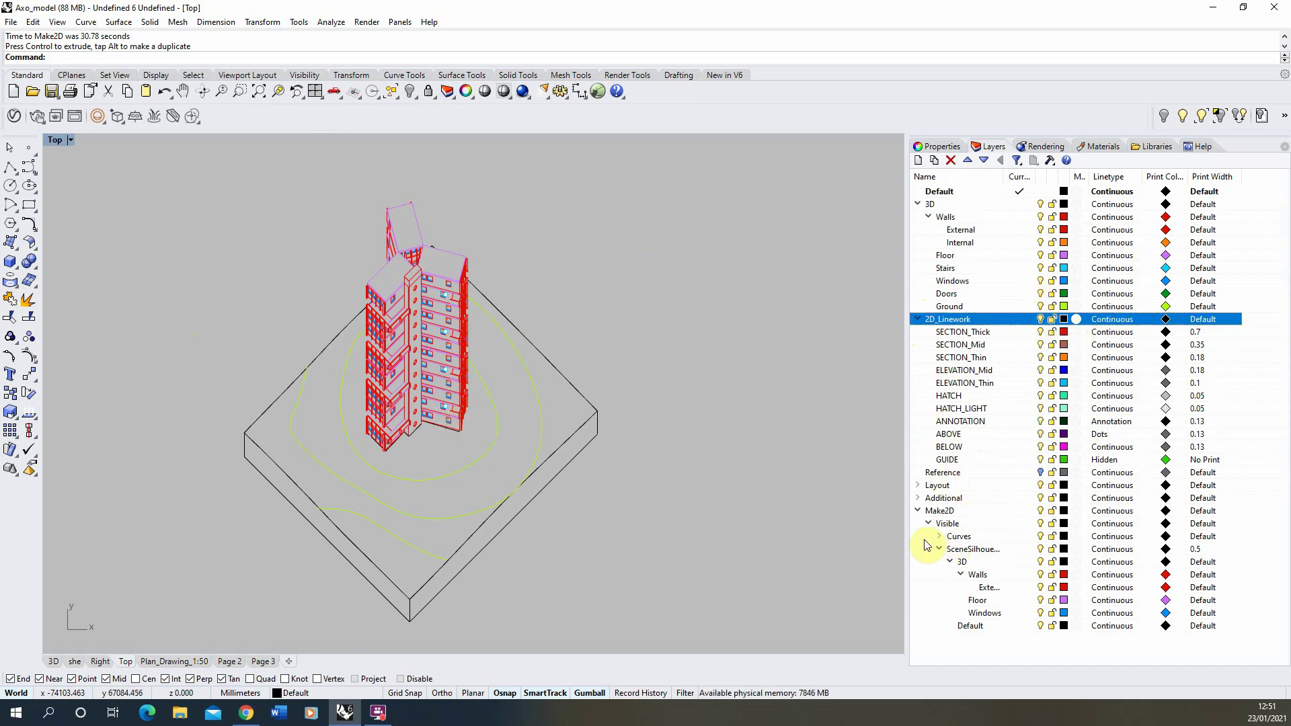
click(940, 549)
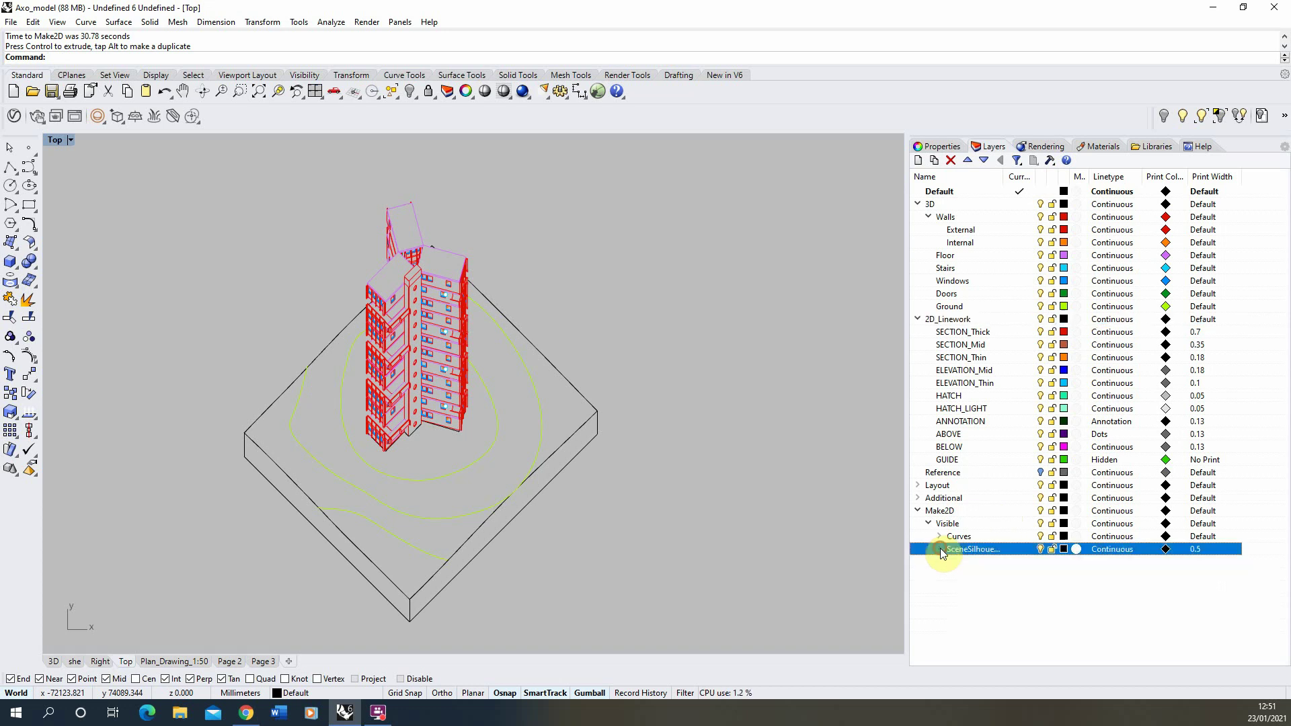
click(1041, 536)
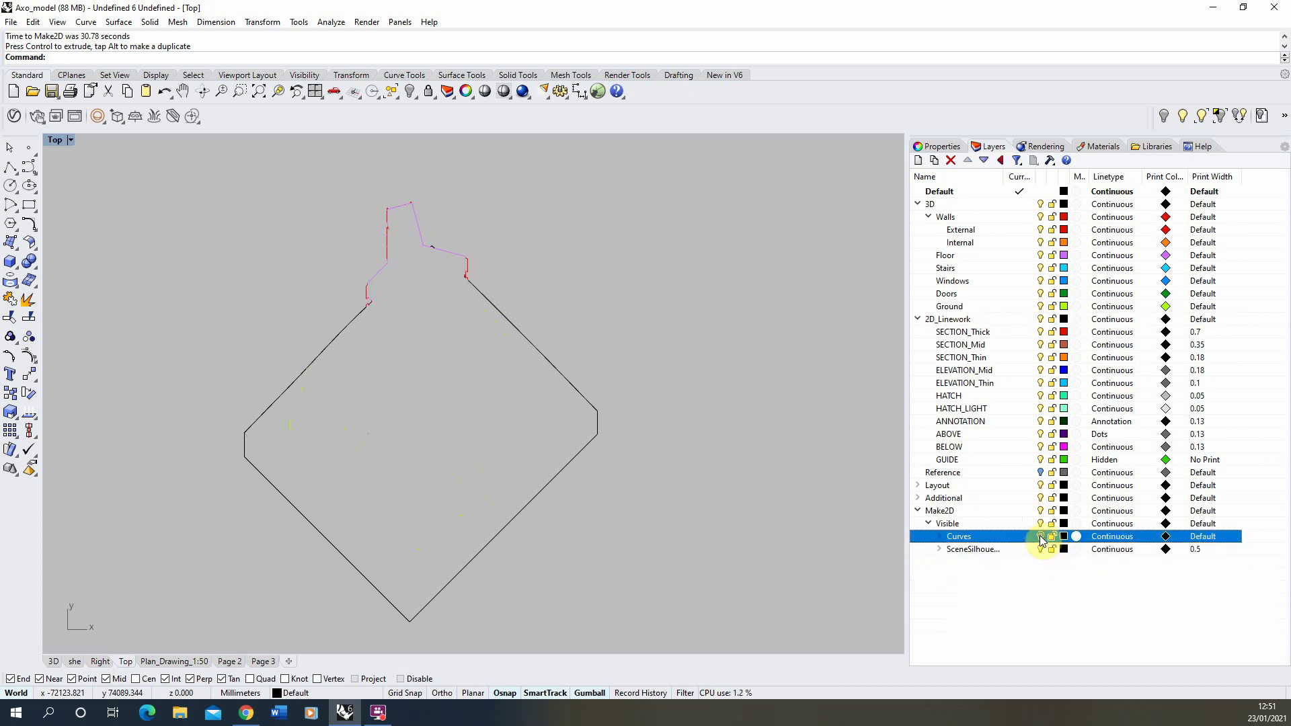
click(1041, 536)
click(1040, 536)
click(1041, 536)
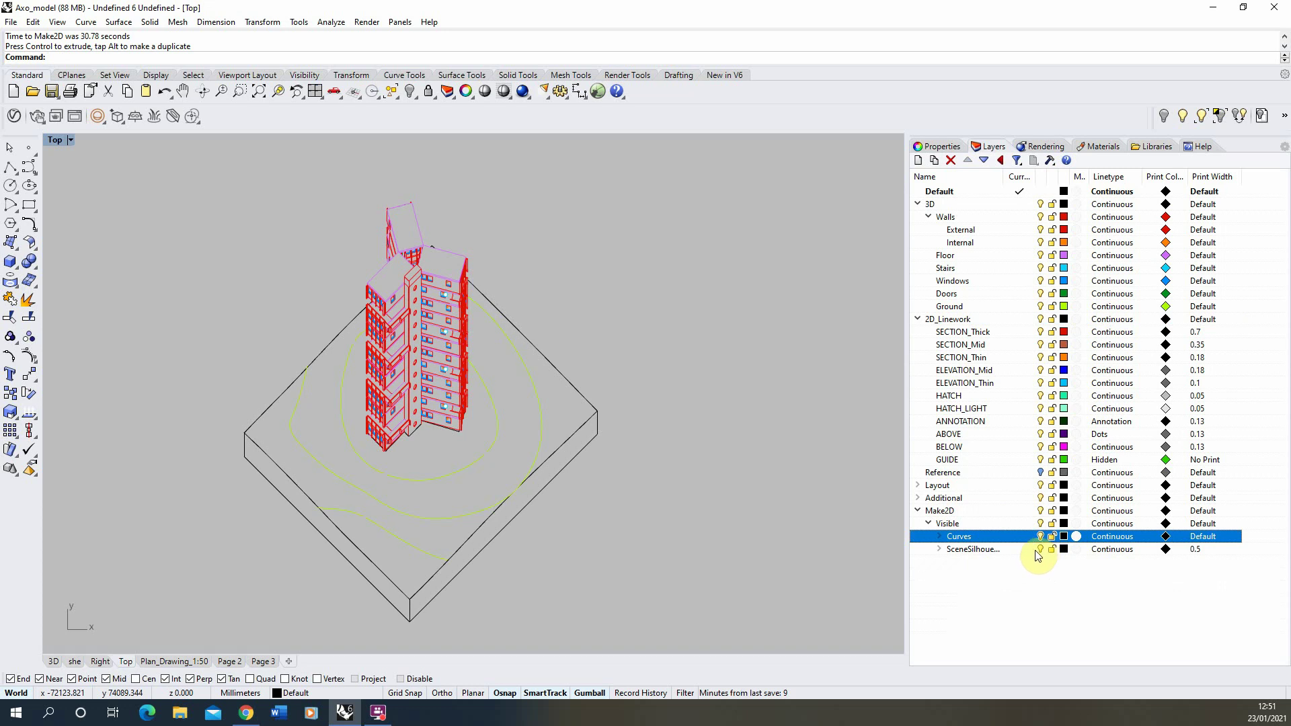
click(1041, 549)
click(1043, 537)
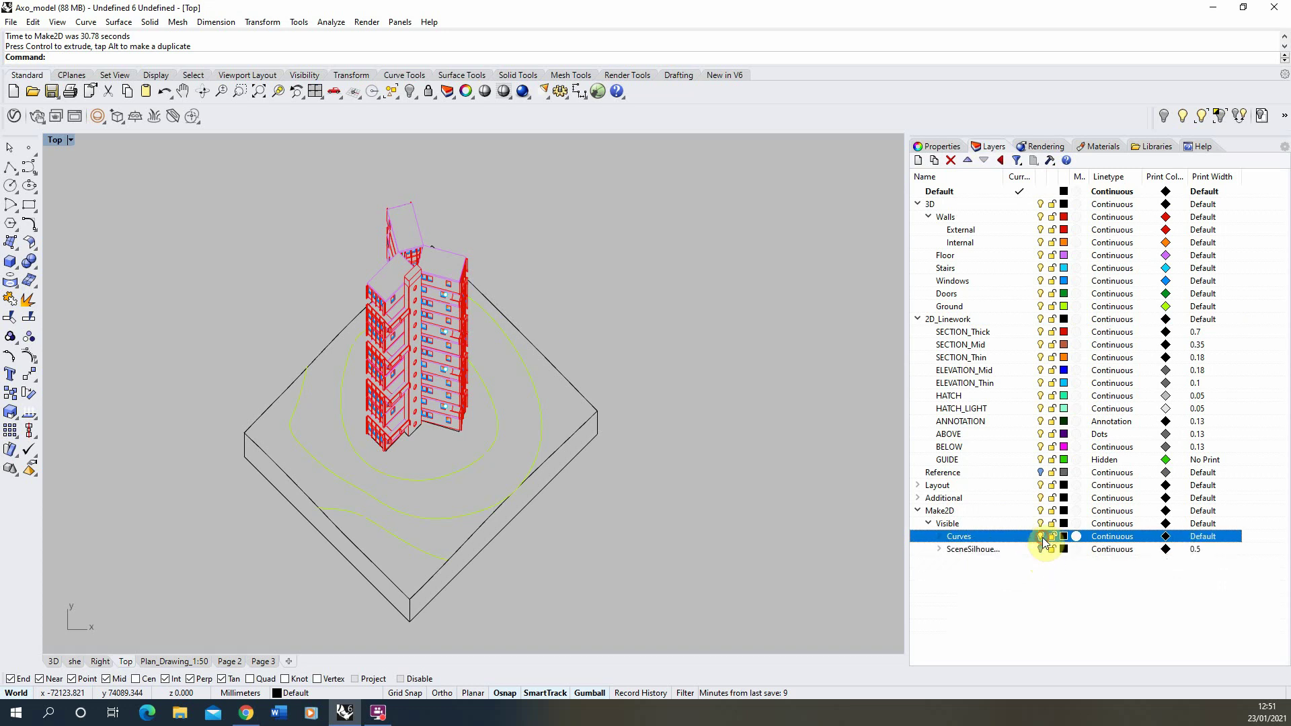
click(1041, 537)
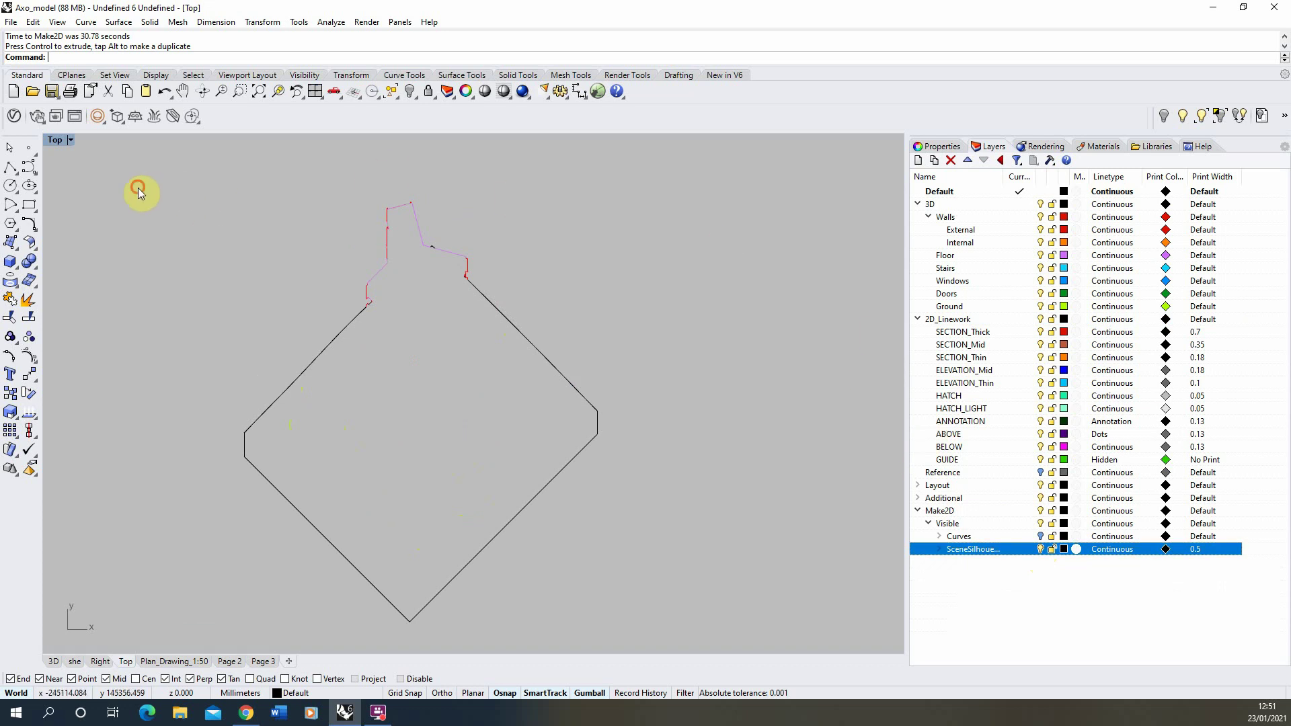
- Reassign the 222 window-selected silhouette curves to 2D_Linework > SECTION_Thick (0.7 print width)
drag(138, 189, 718, 638)
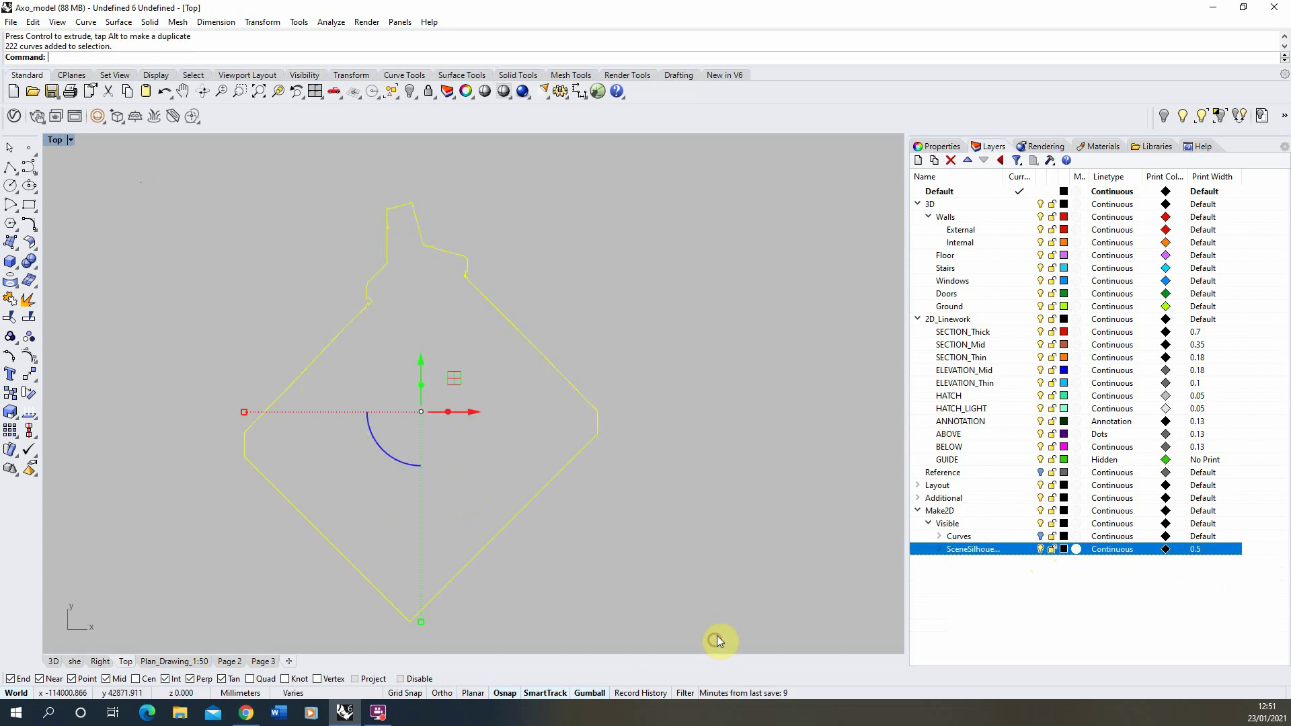
click(940, 146)
click(1277, 232)
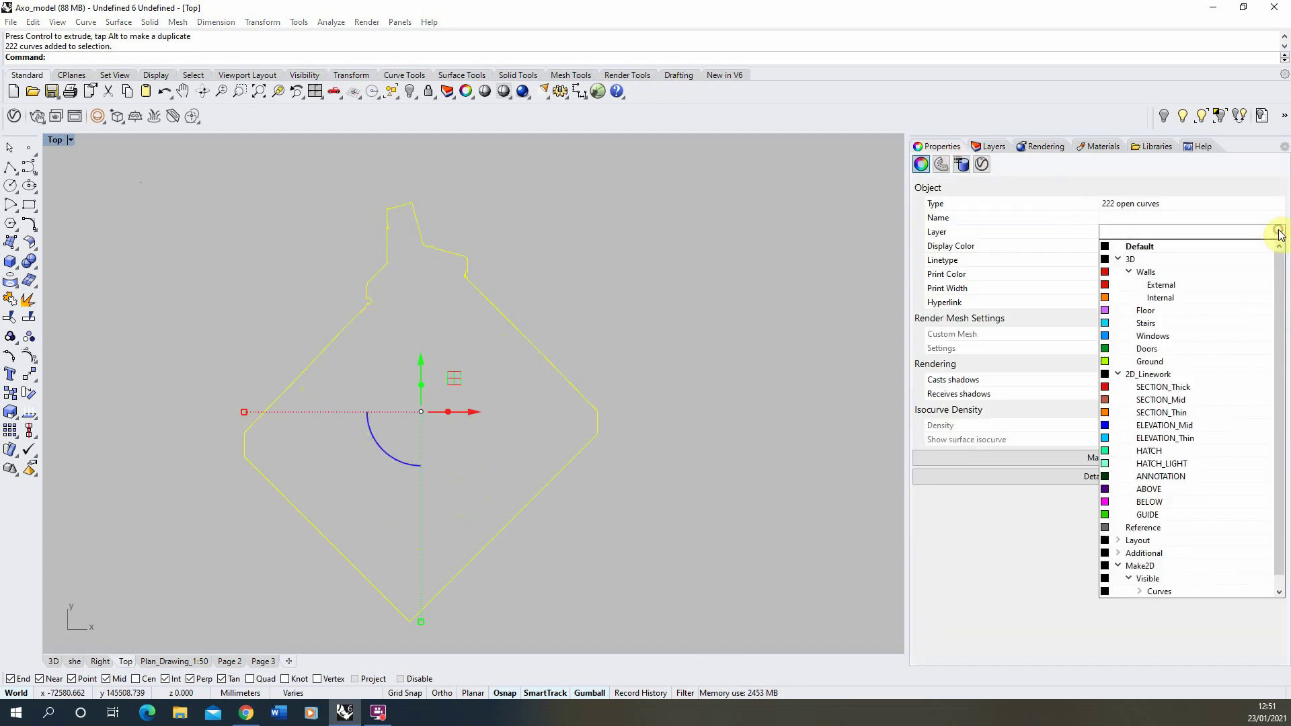
click(1158, 390)
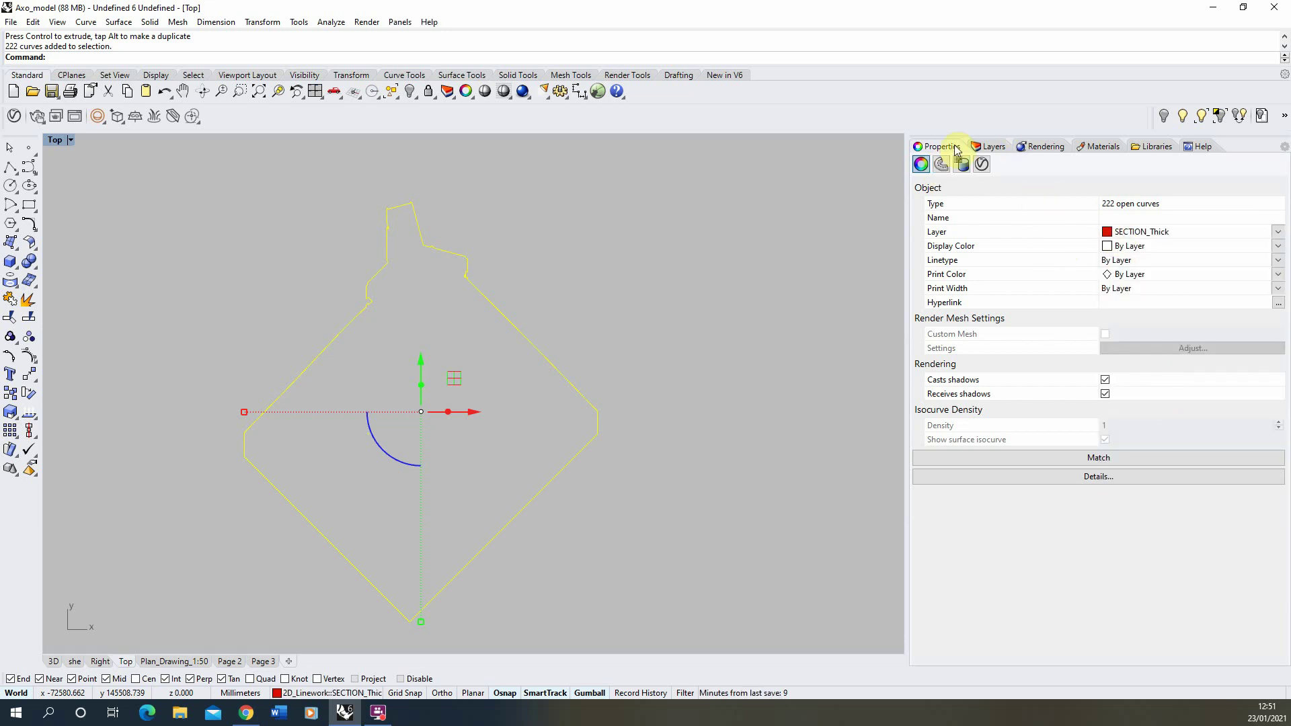
click(989, 146)
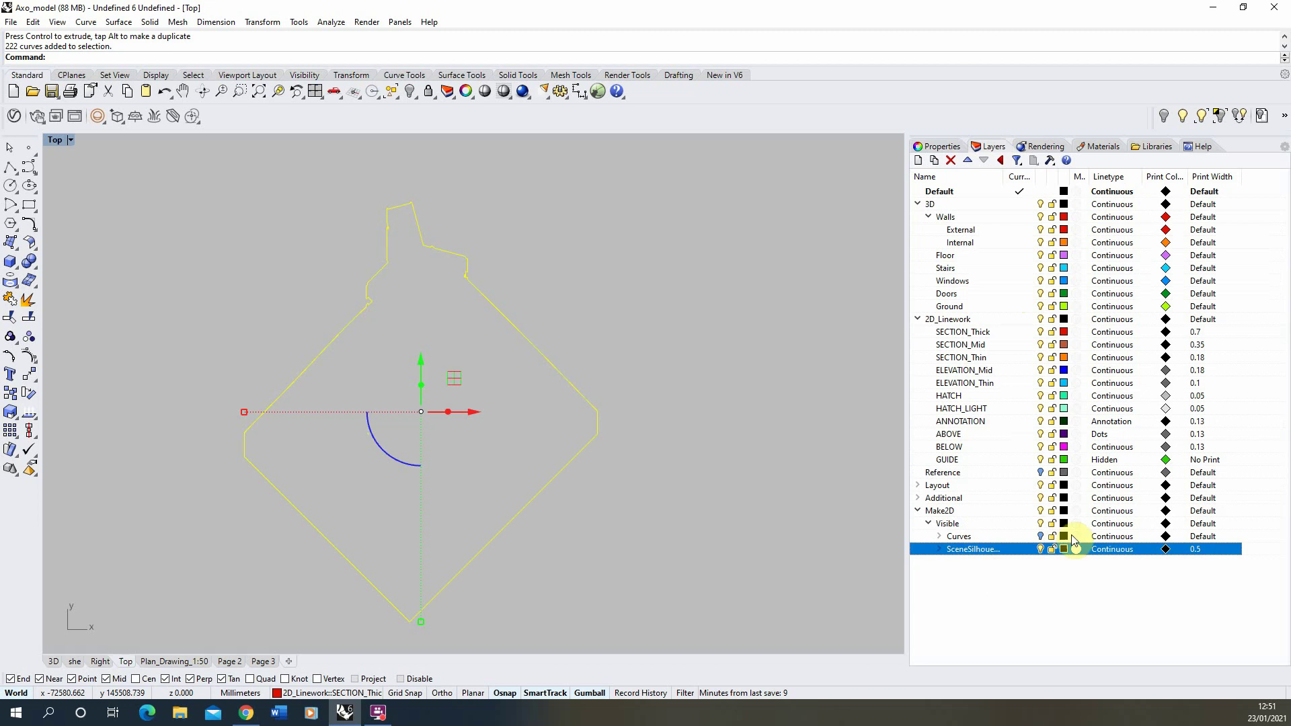
- Hide the SceneSilhouette layer, turn the Curves layer back on, and clear the selection
click(1040, 549)
click(1027, 589)
click(1040, 536)
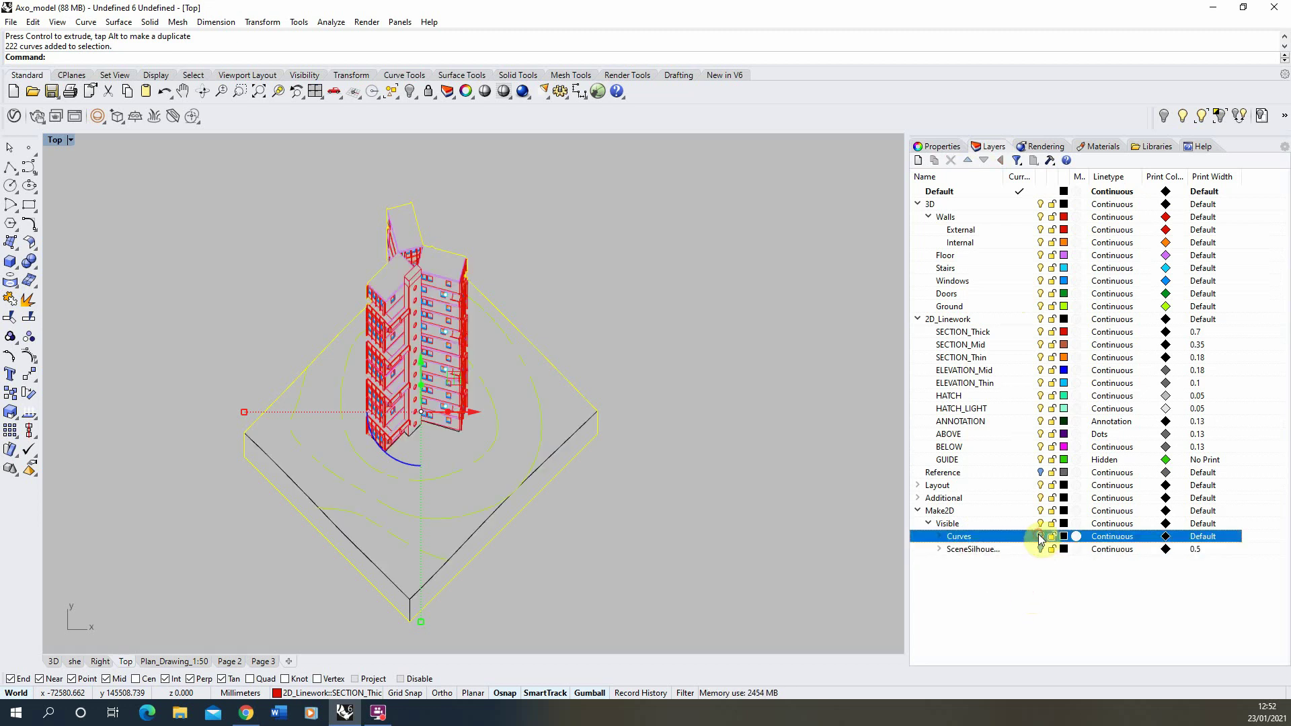
click(771, 457)
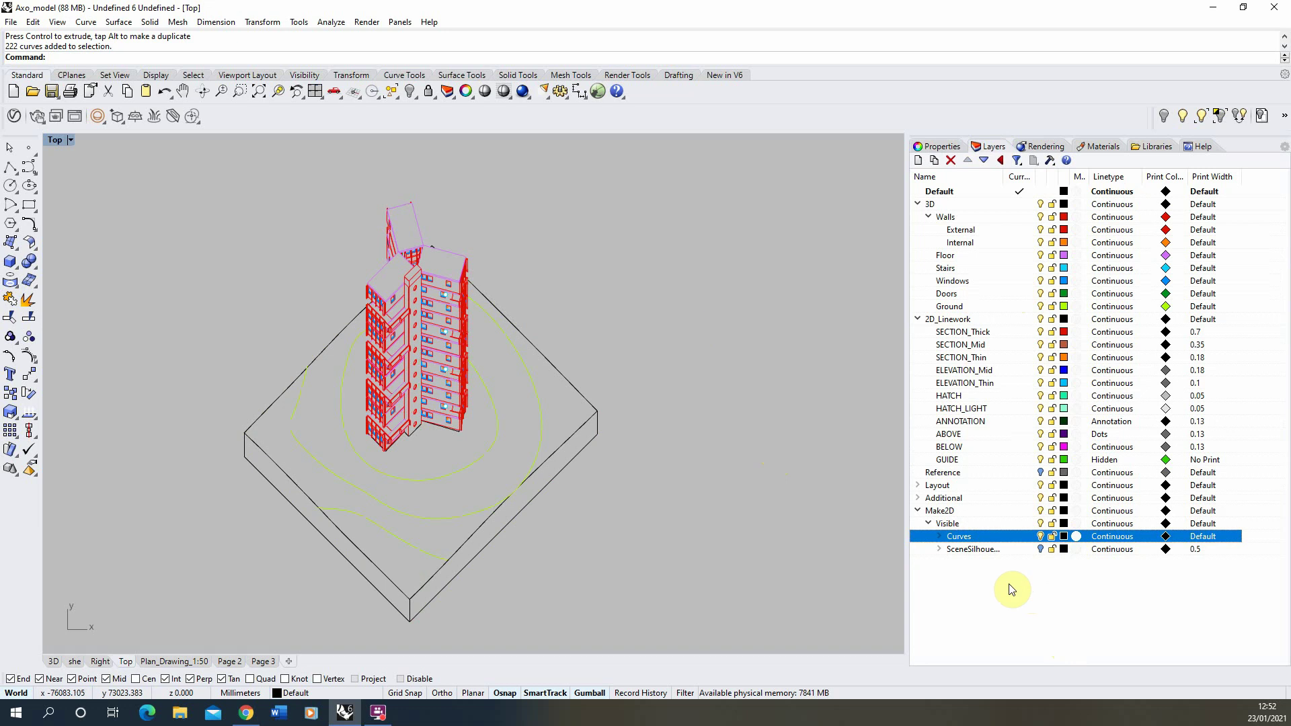
- Select all 20654 curves on the External walls sublayer and assign them to ELEVATION_Mid
click(939, 536)
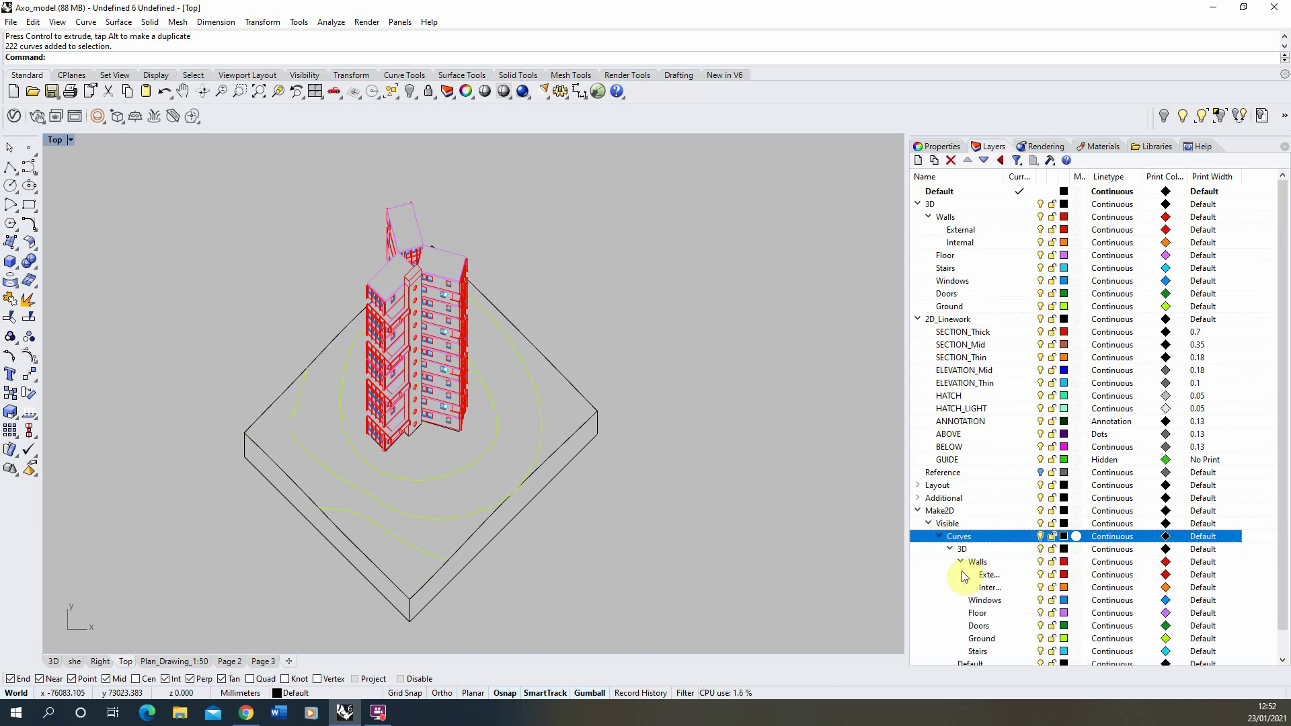
click(1016, 575)
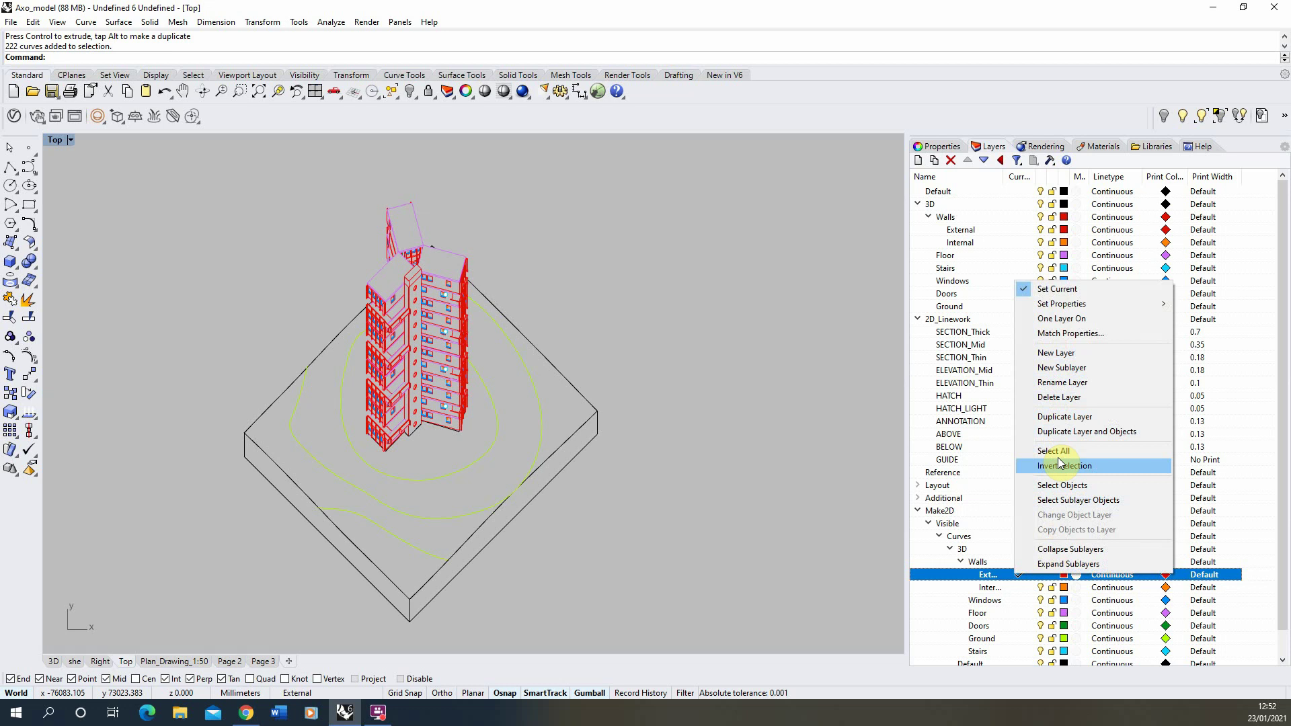
click(1063, 485)
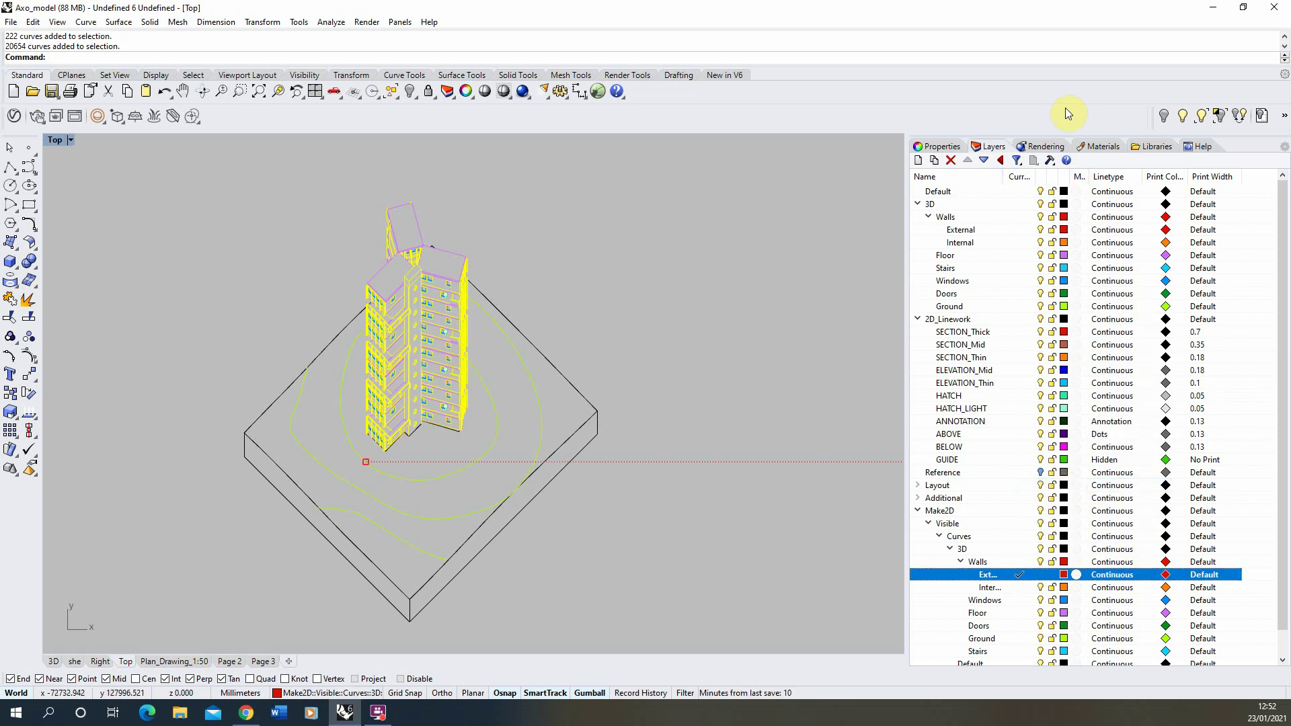
click(939, 146)
click(1276, 232)
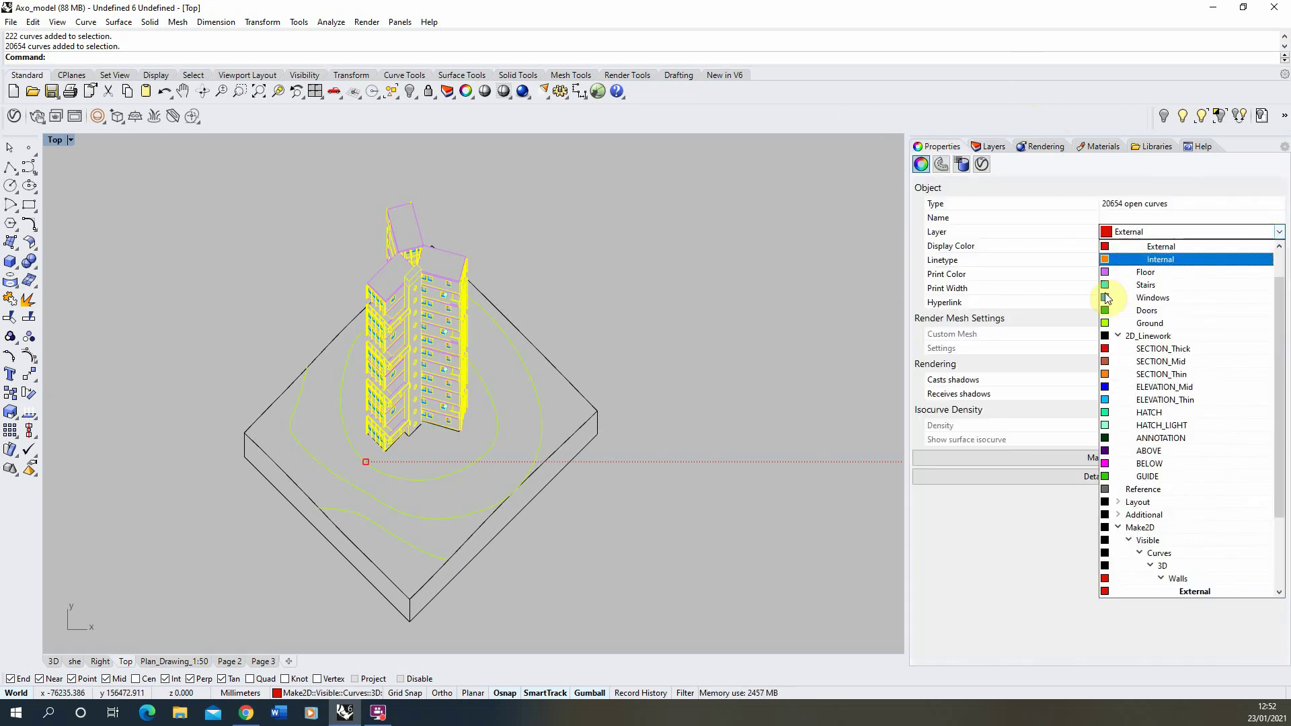
click(1181, 387)
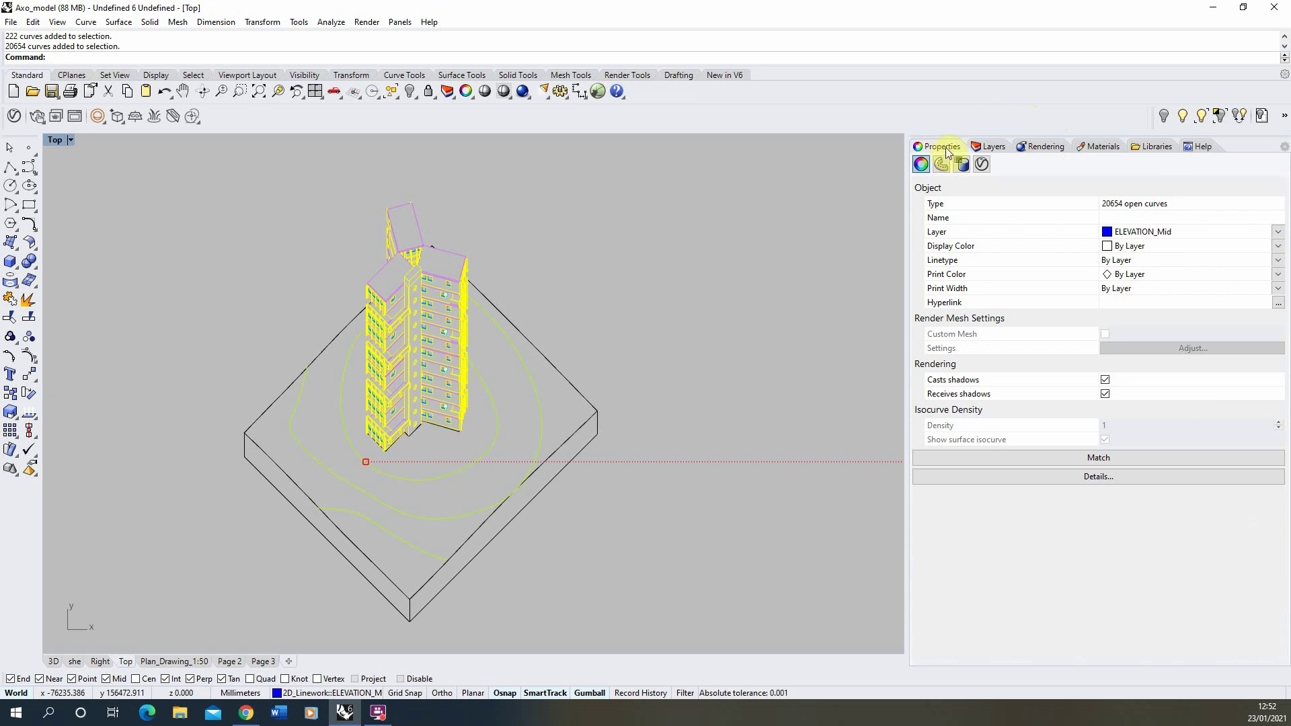
click(991, 147)
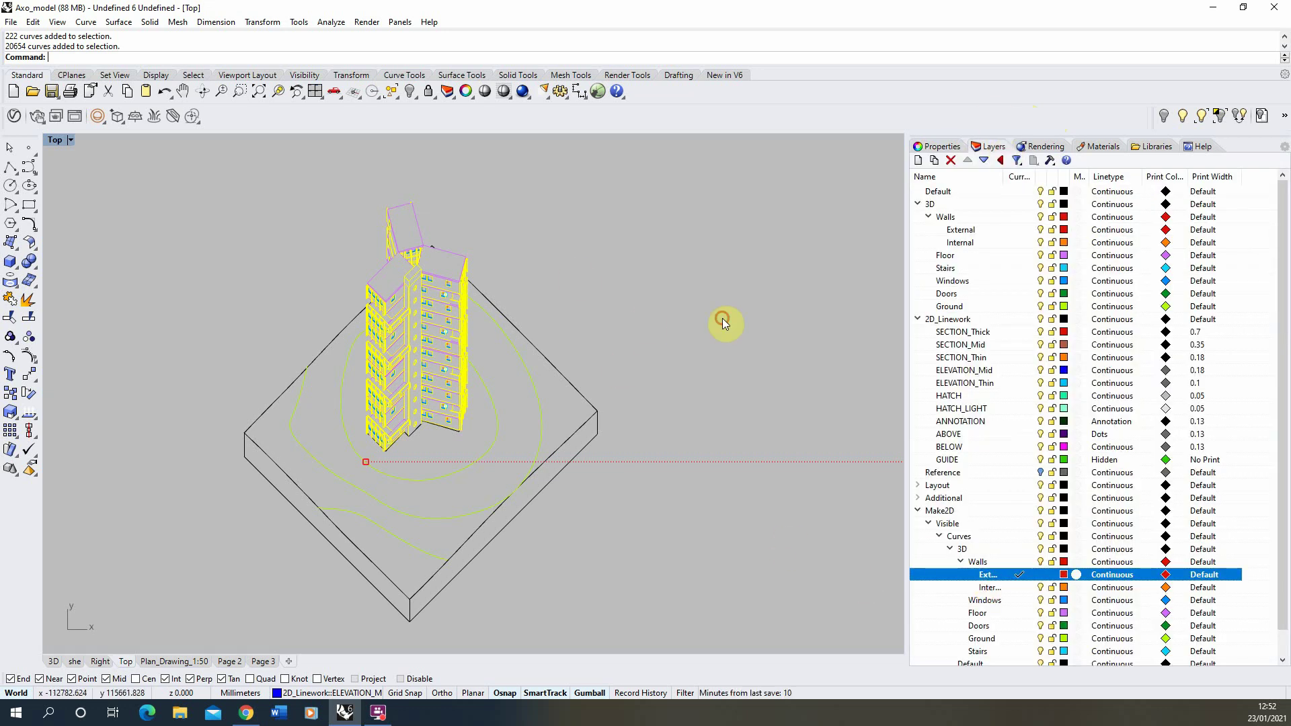
- Clear the selection and select all curves on the Make2D Windows layer
click(722, 318)
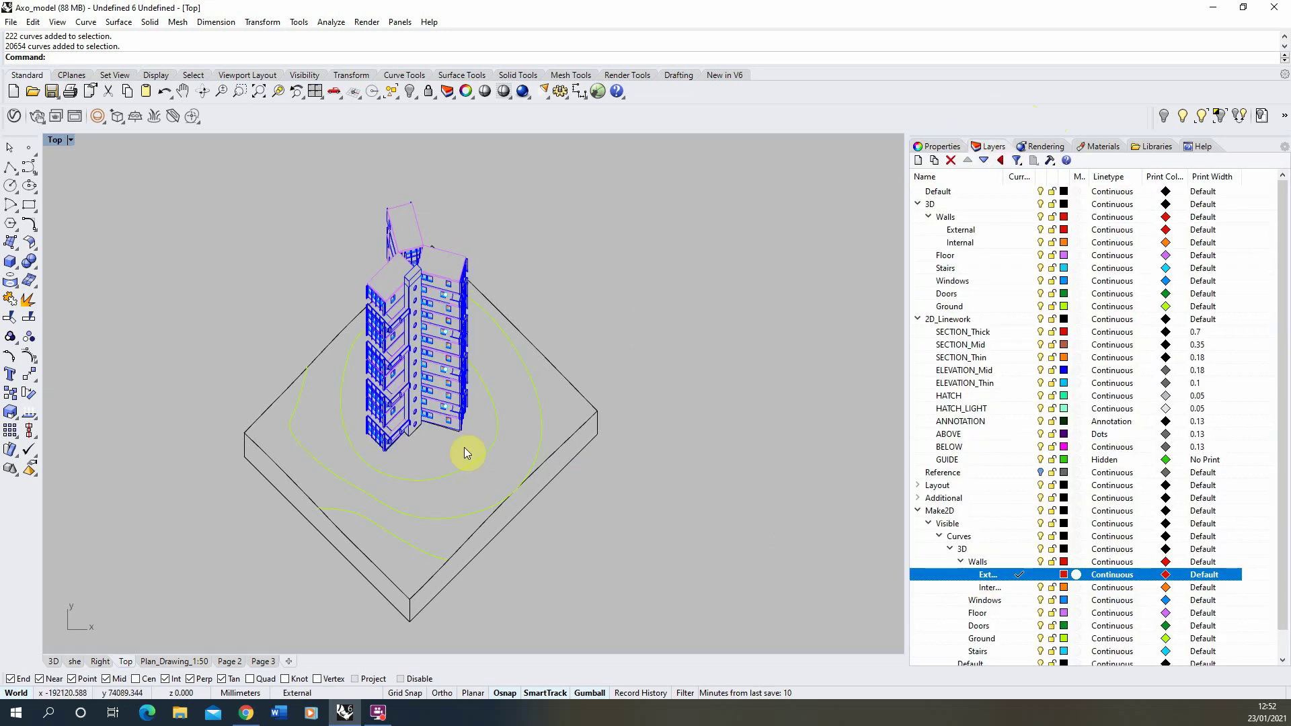
scroll(420, 343, up, 10)
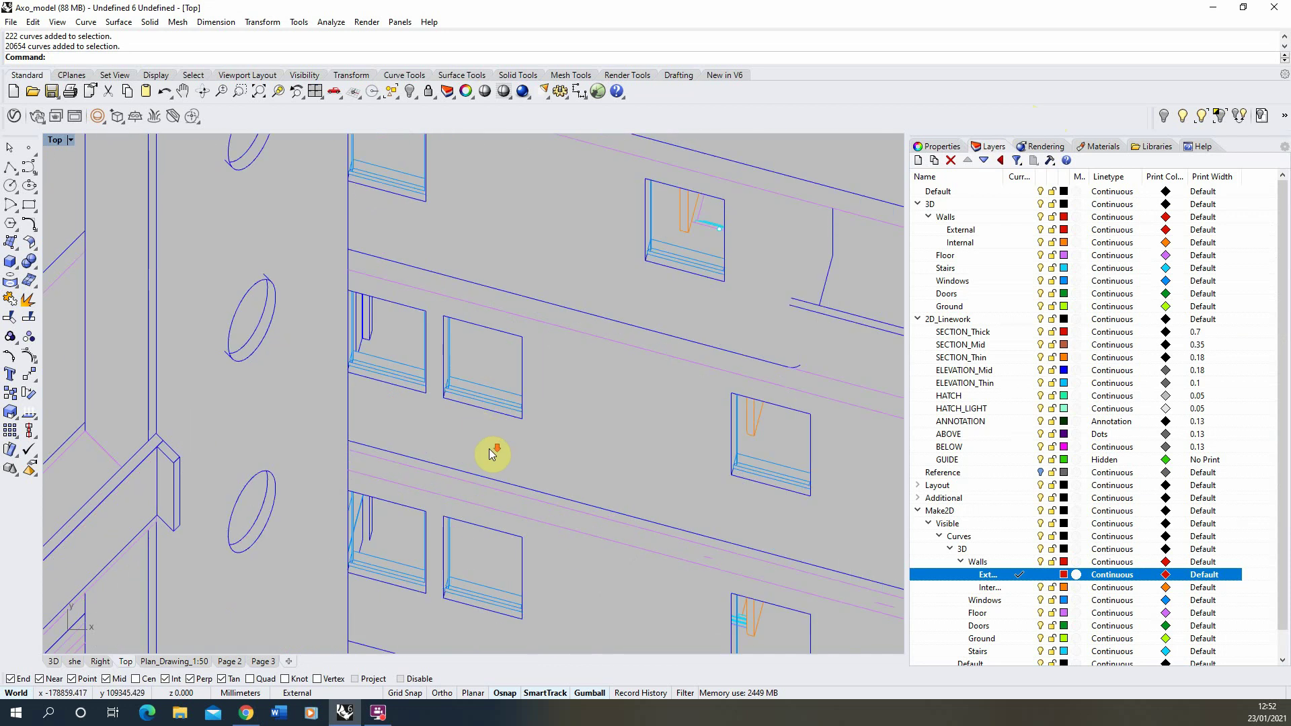
scroll(288, 423, down, 3)
click(1005, 600)
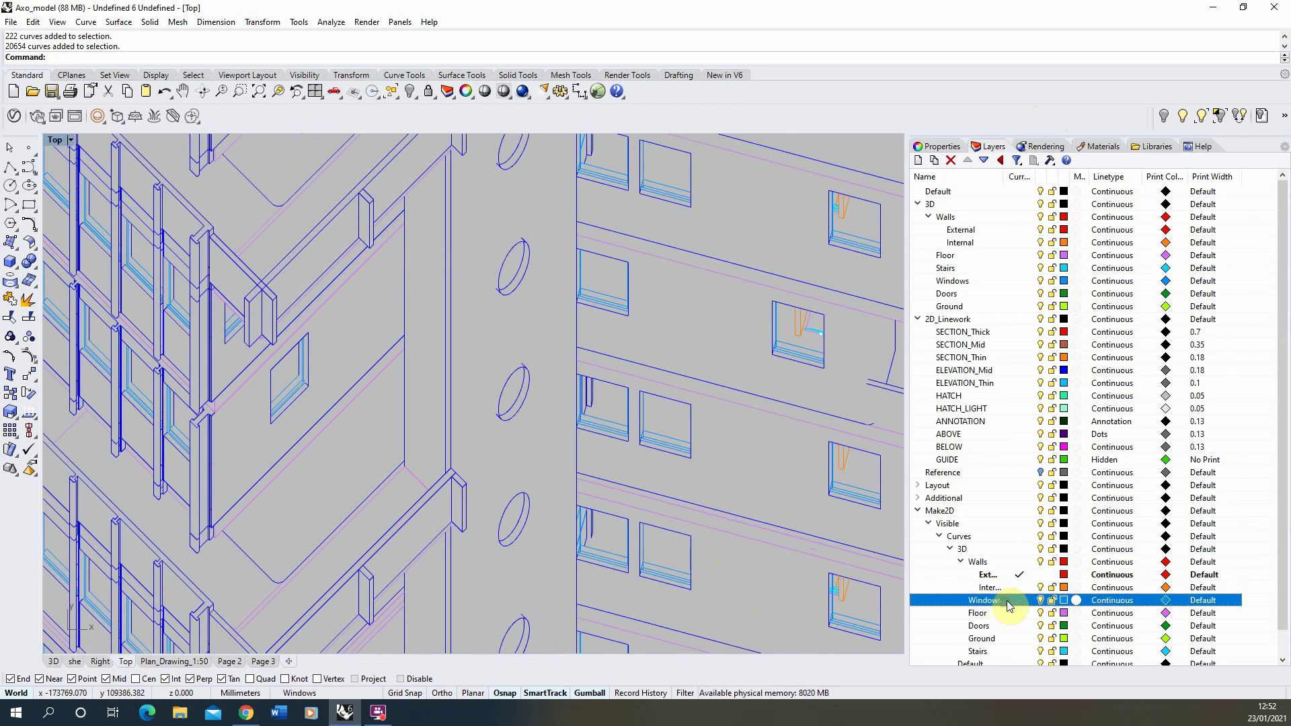
right_click(999, 601)
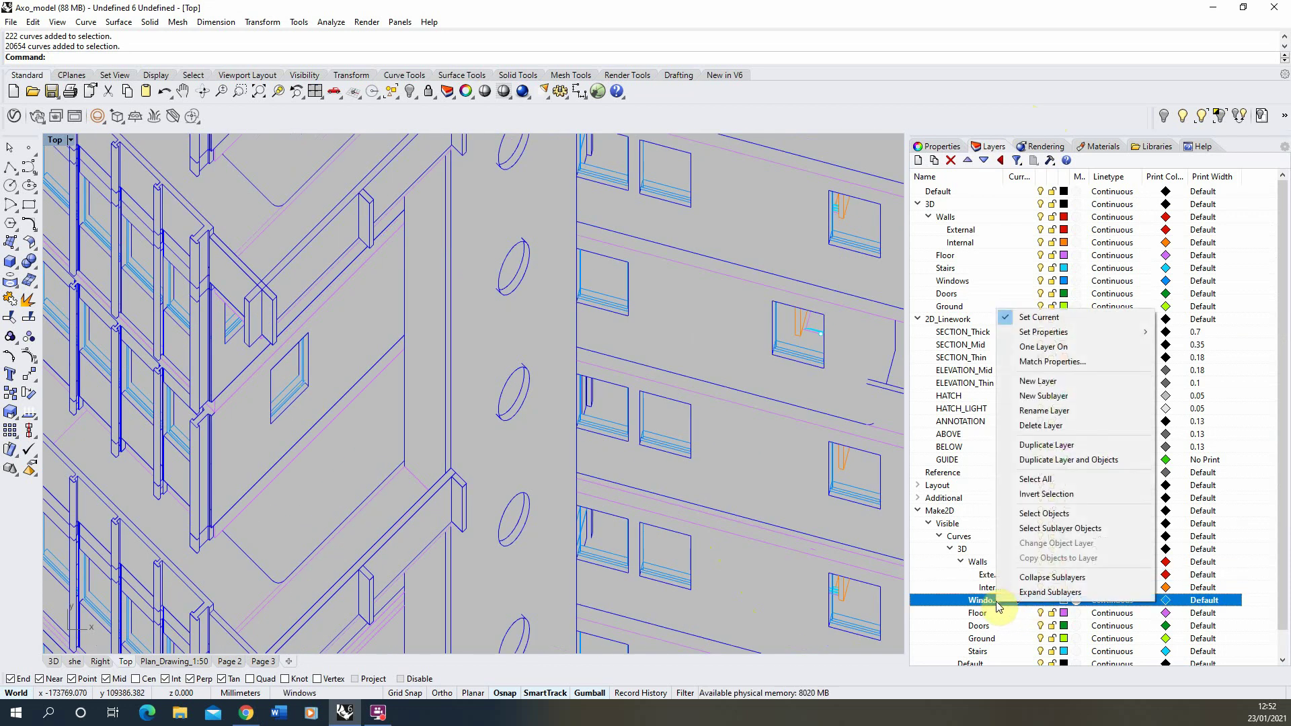
click(1058, 520)
- Assign the 3773 window curves to ELEVATION_Thin (0.1 print width), then deselect them
click(935, 148)
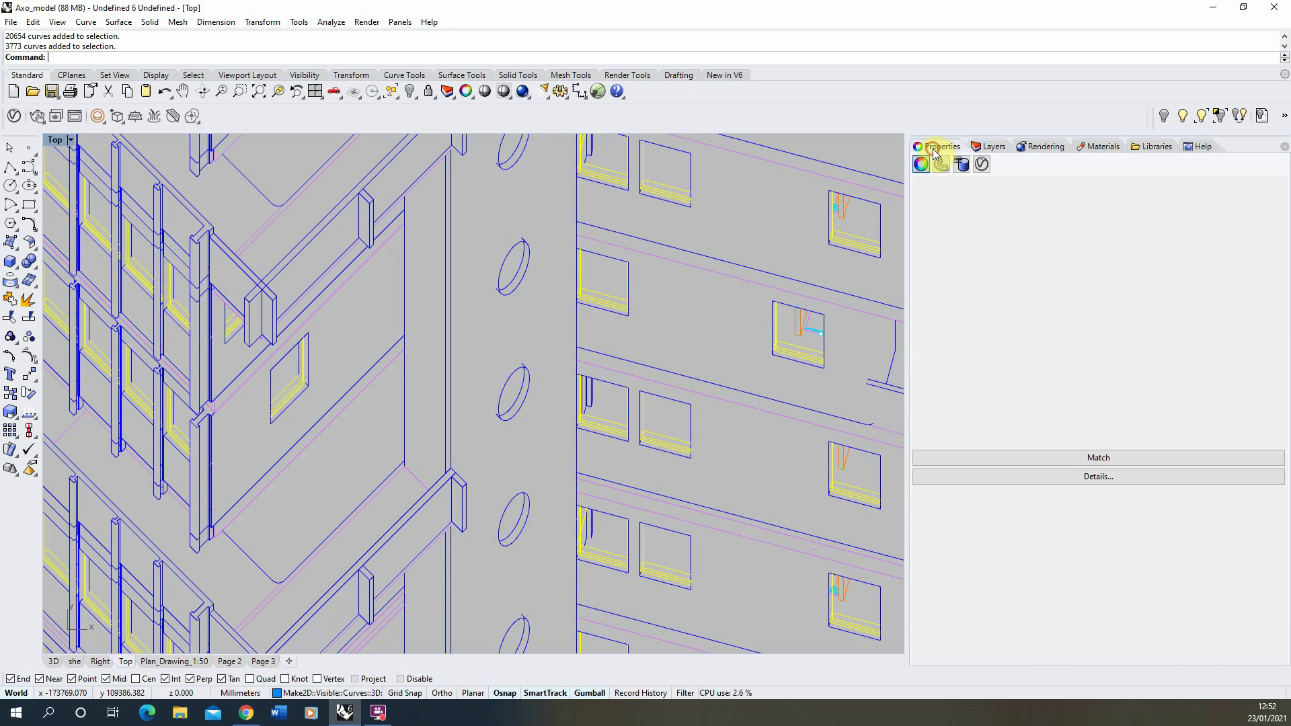
click(1277, 232)
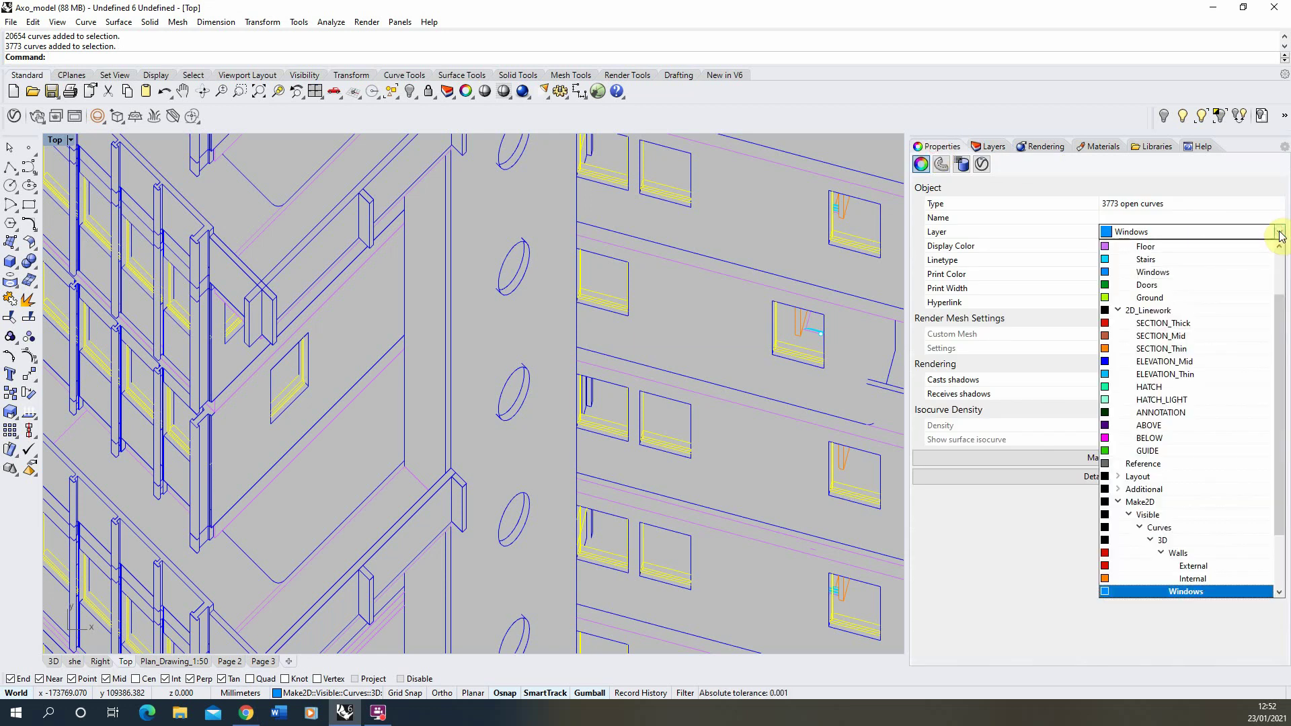
click(1165, 374)
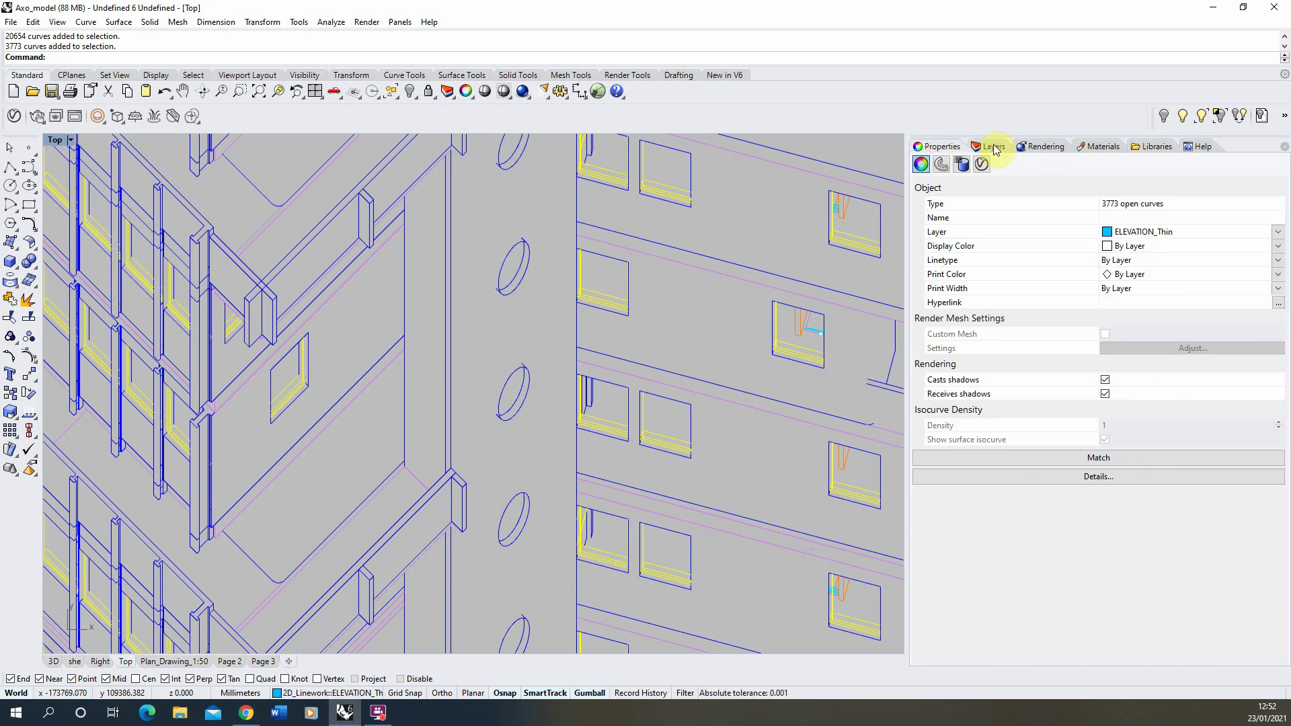
scroll(639, 317, down, 10)
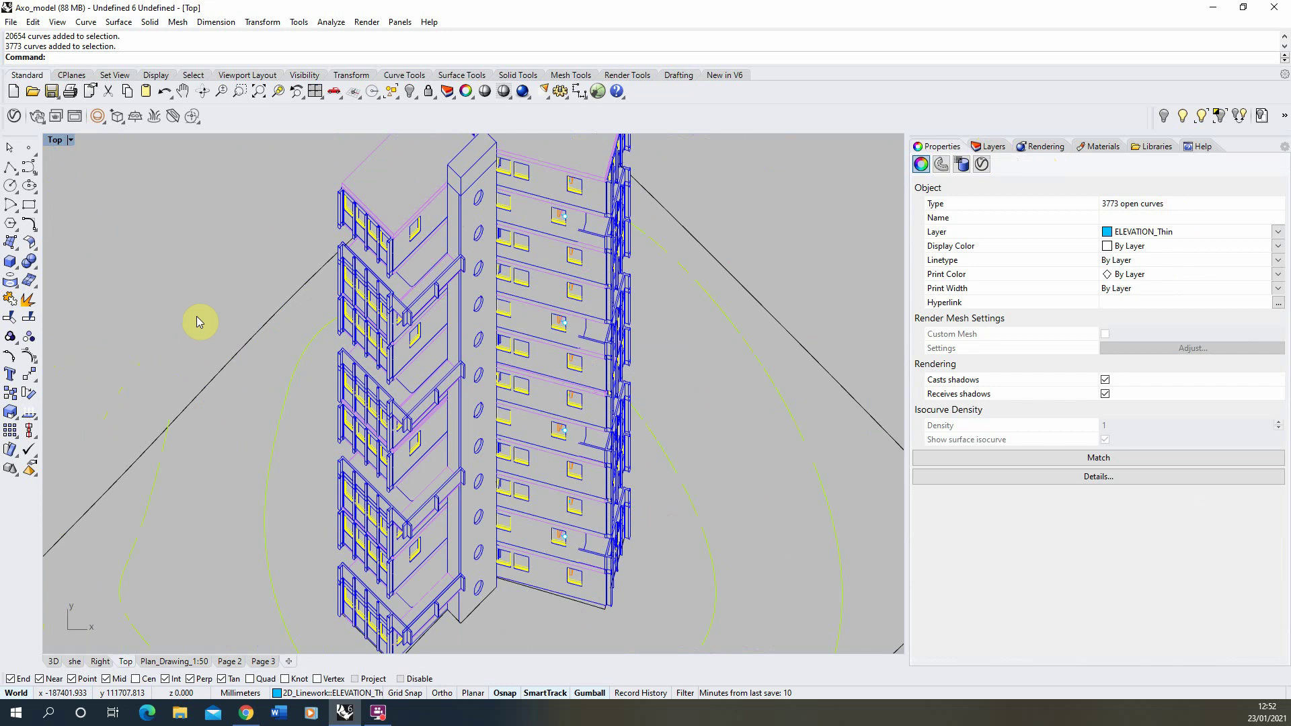
key(Escape)
scroll(321, 304, down, 5)
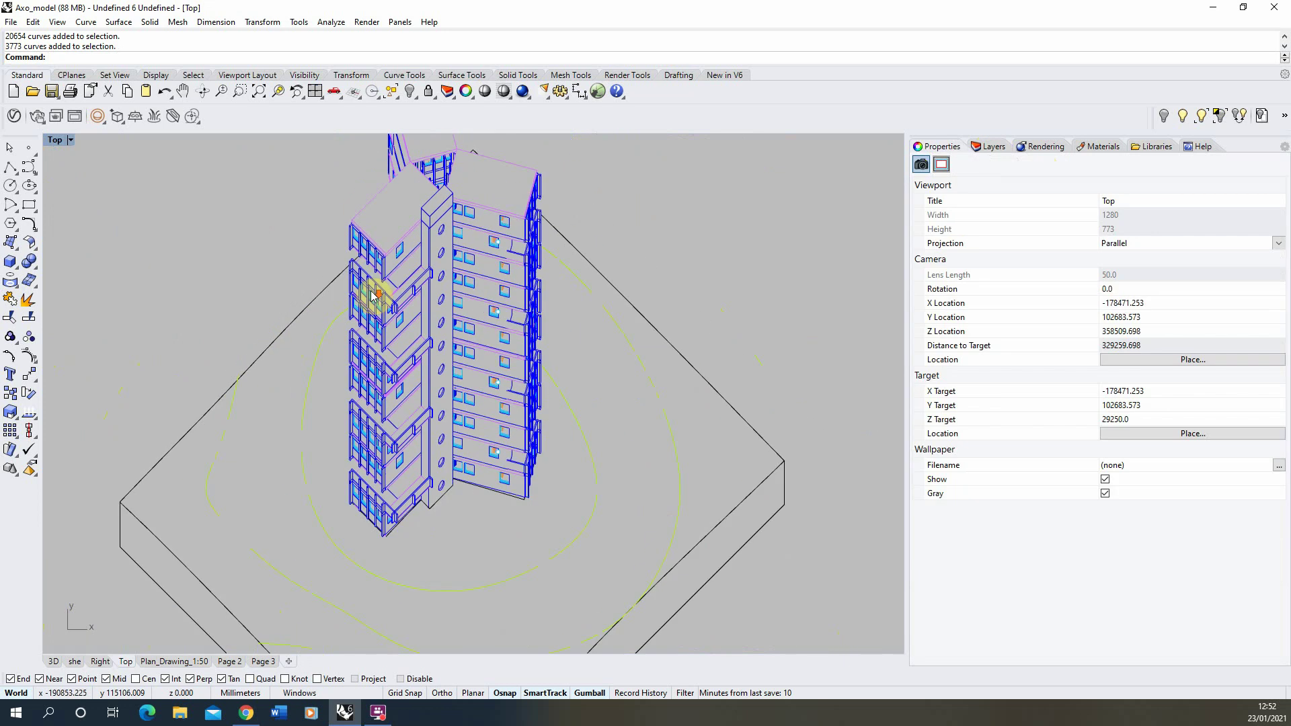
click(985, 149)
scroll(1015, 598, down, 1)
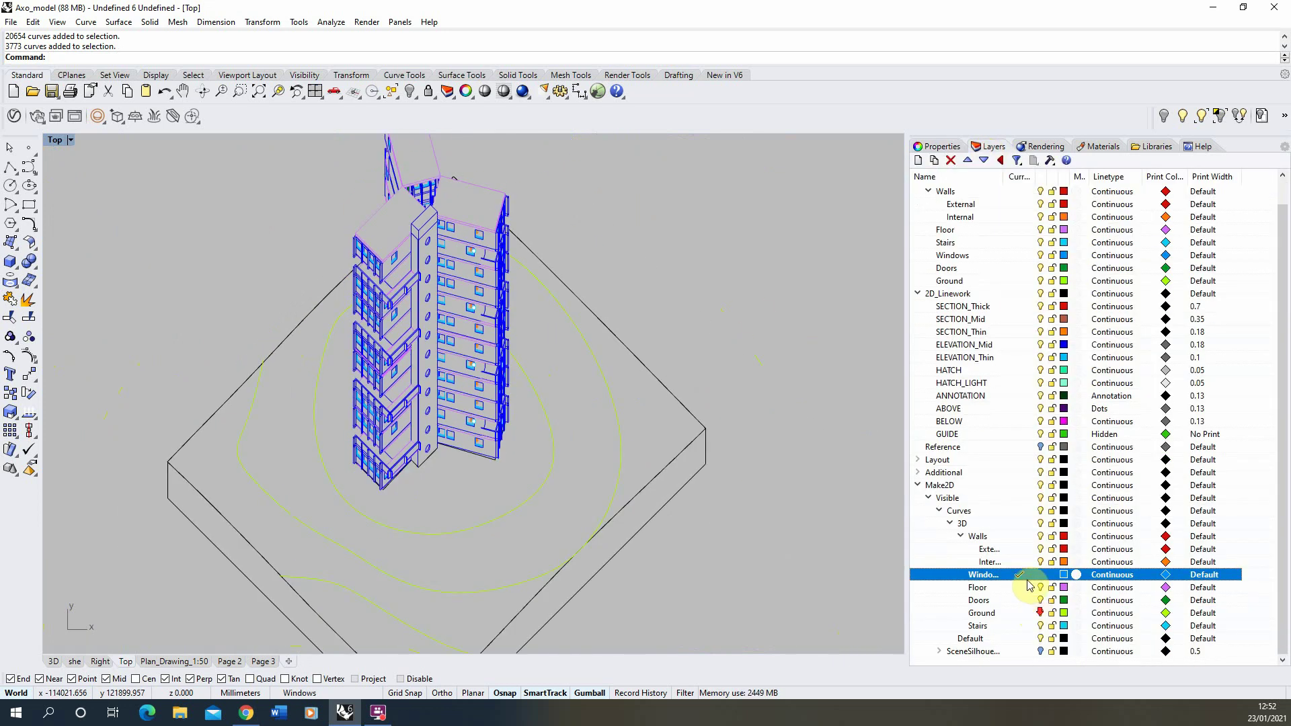
- Make Make2D Ground current and move its 15 contour curves to ANNOTATION (0.13 print width)
click(1010, 614)
double_click(980, 613)
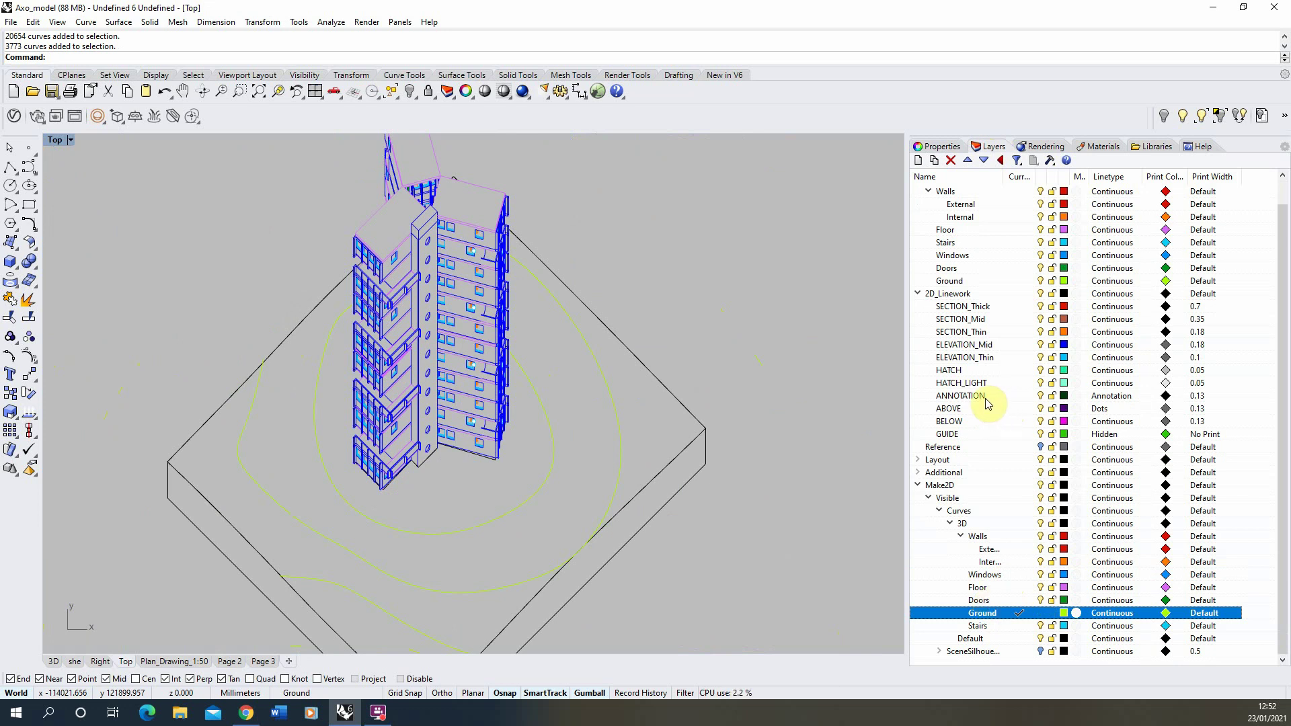
right_click(1034, 617)
click(1089, 529)
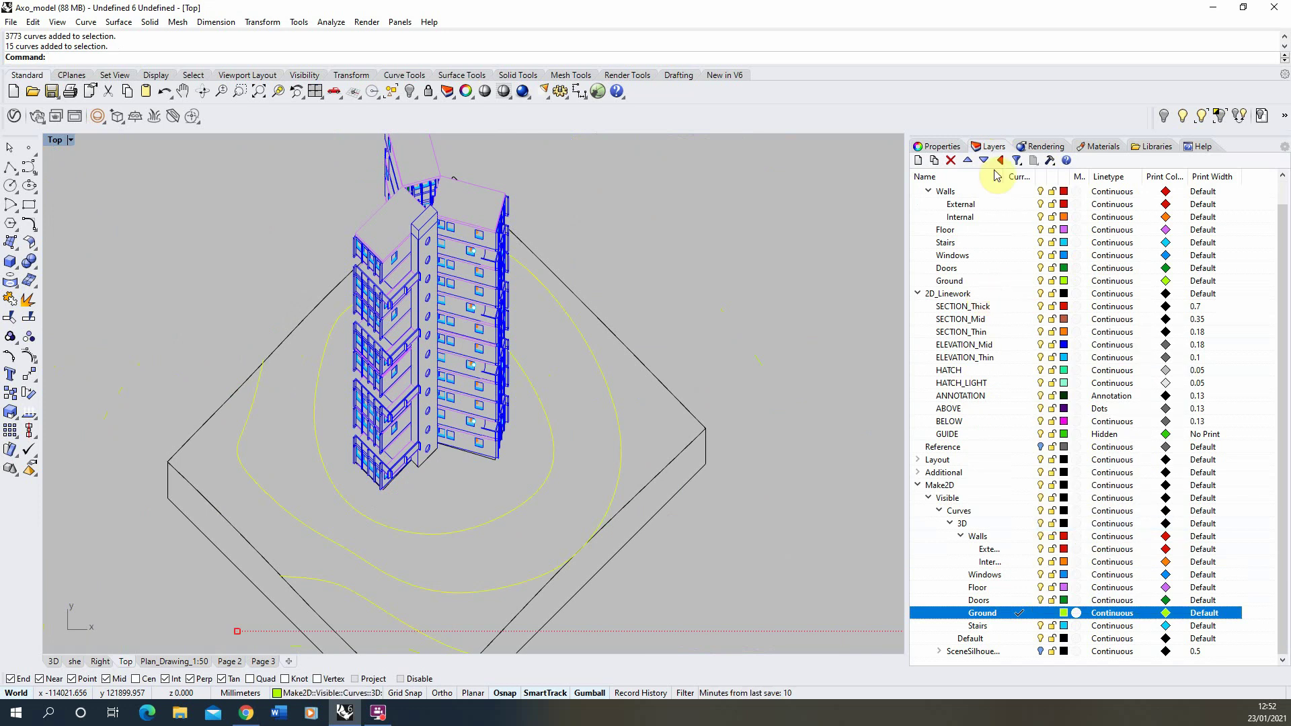
click(939, 146)
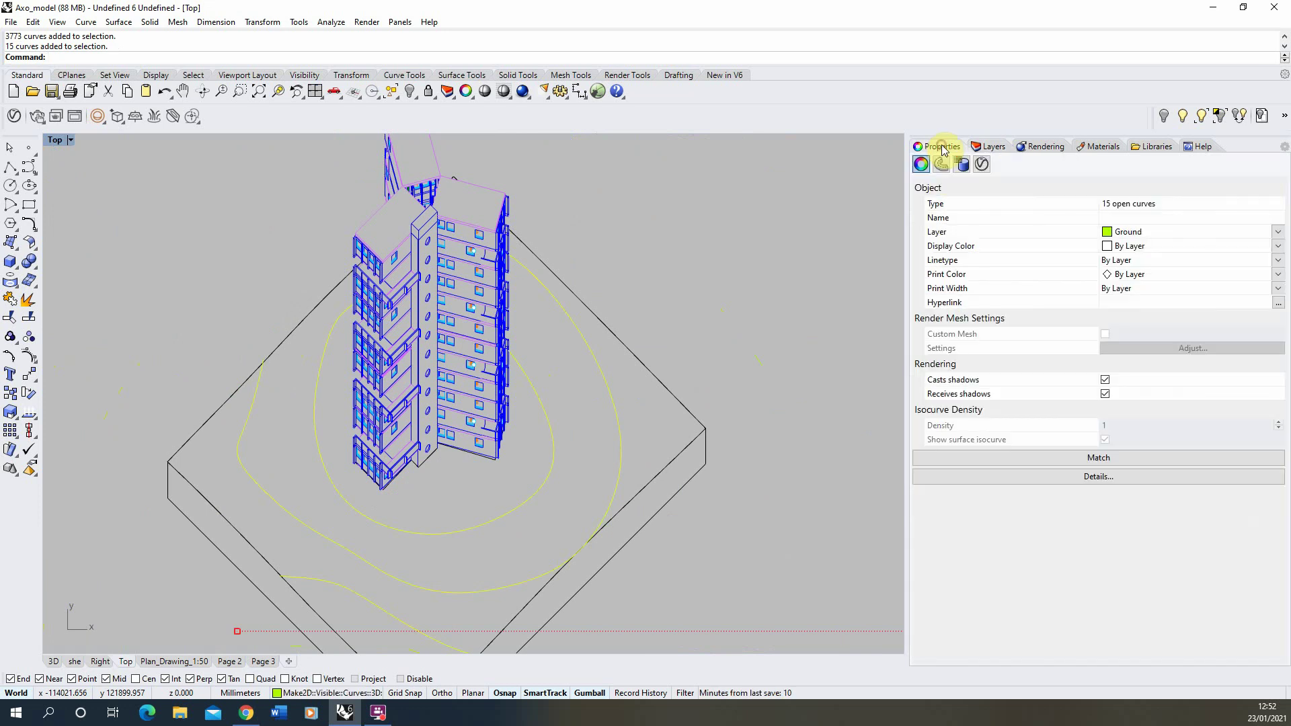
click(1278, 232)
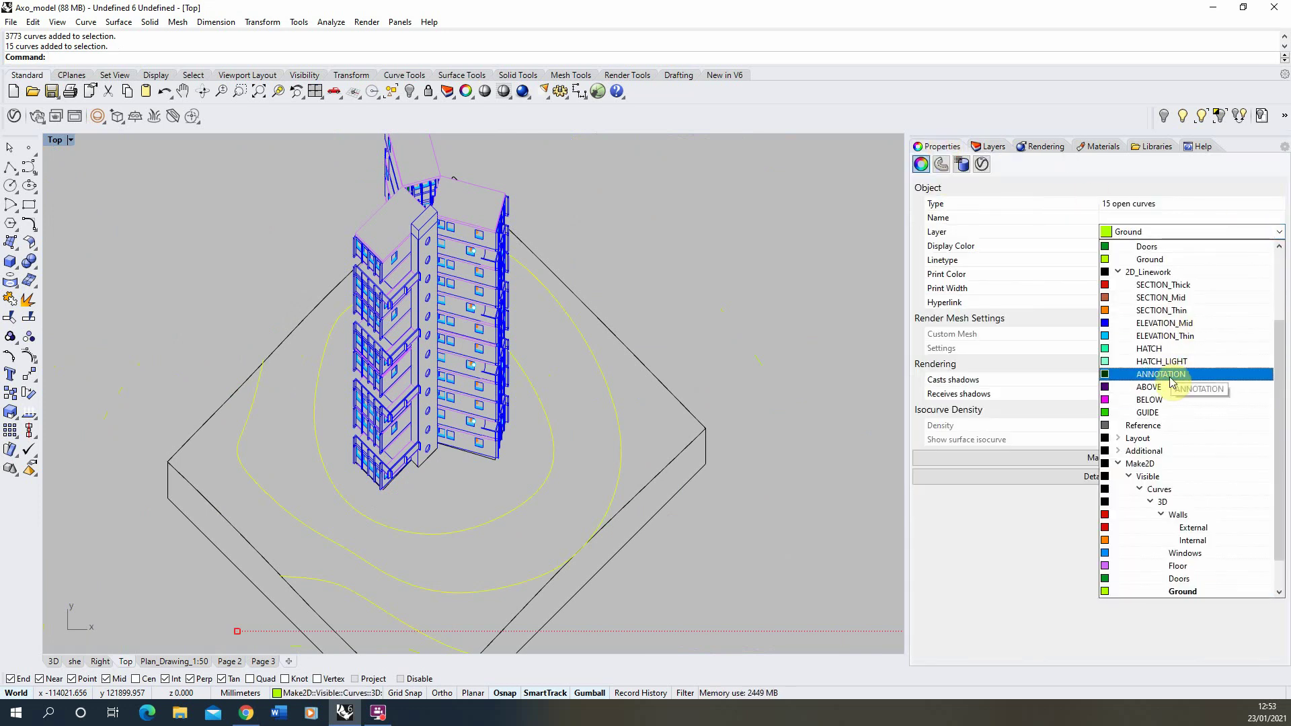
click(1175, 378)
click(751, 312)
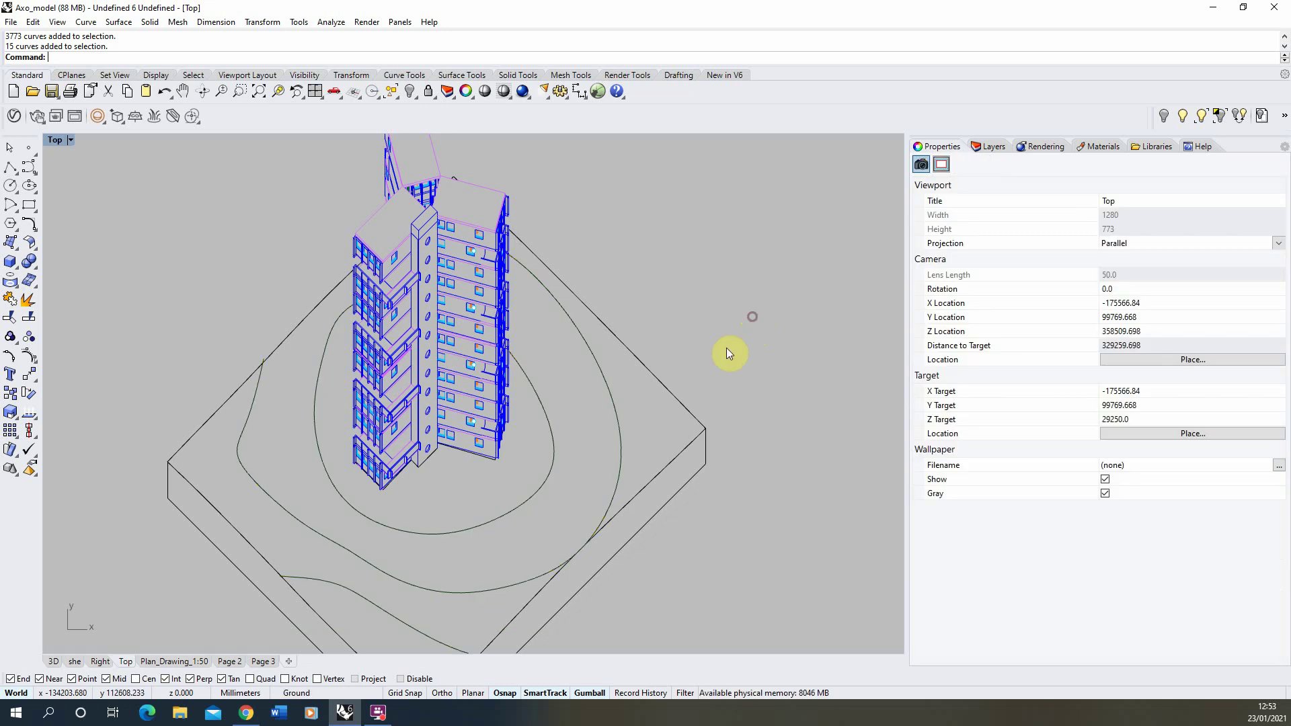
click(989, 146)
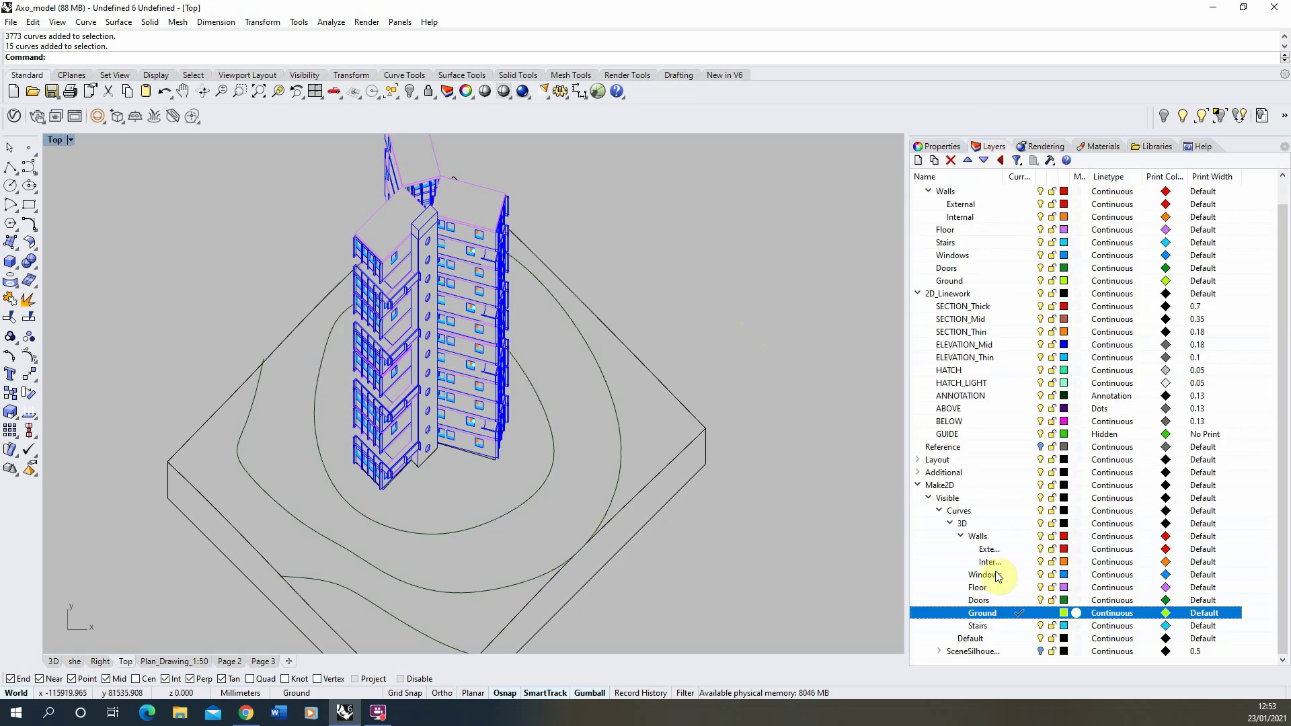
- Hide 2D_Linework and SceneSilhouette, then assign the leftover visible Make2D curves to ELEVATION_Mid
click(1040, 294)
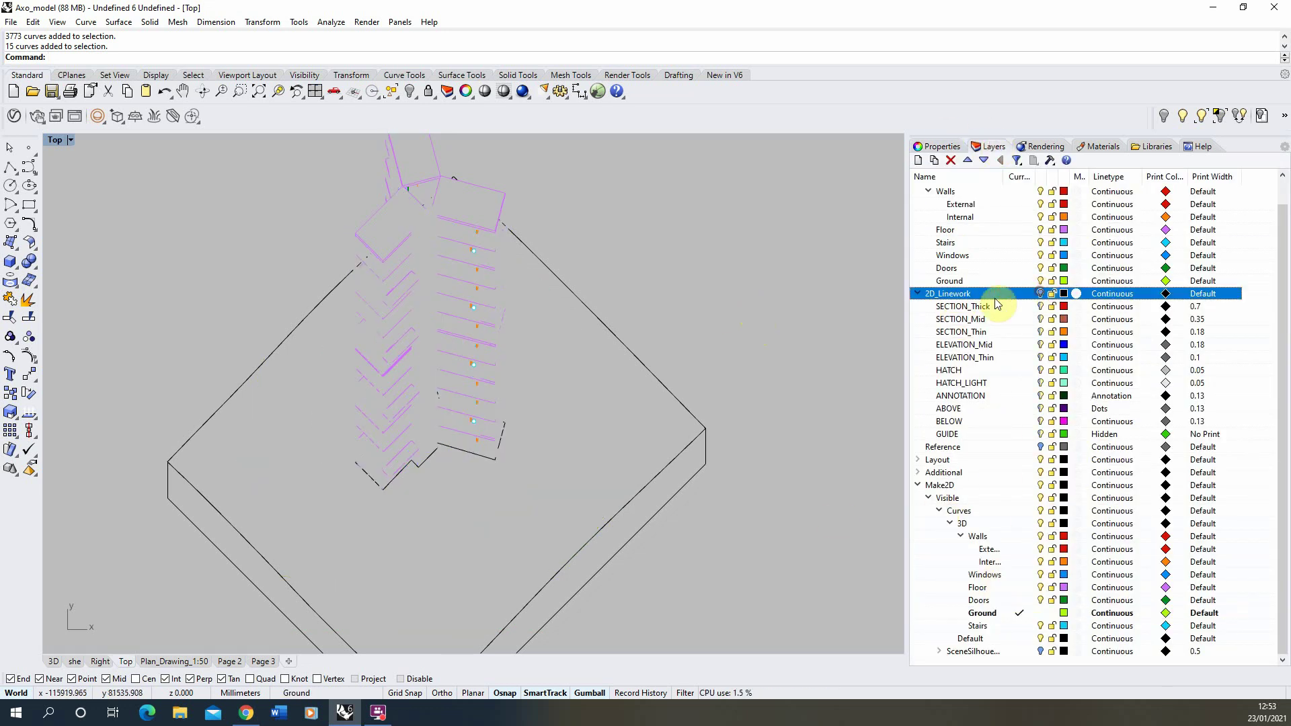
click(1042, 652)
scroll(667, 345, down, 4)
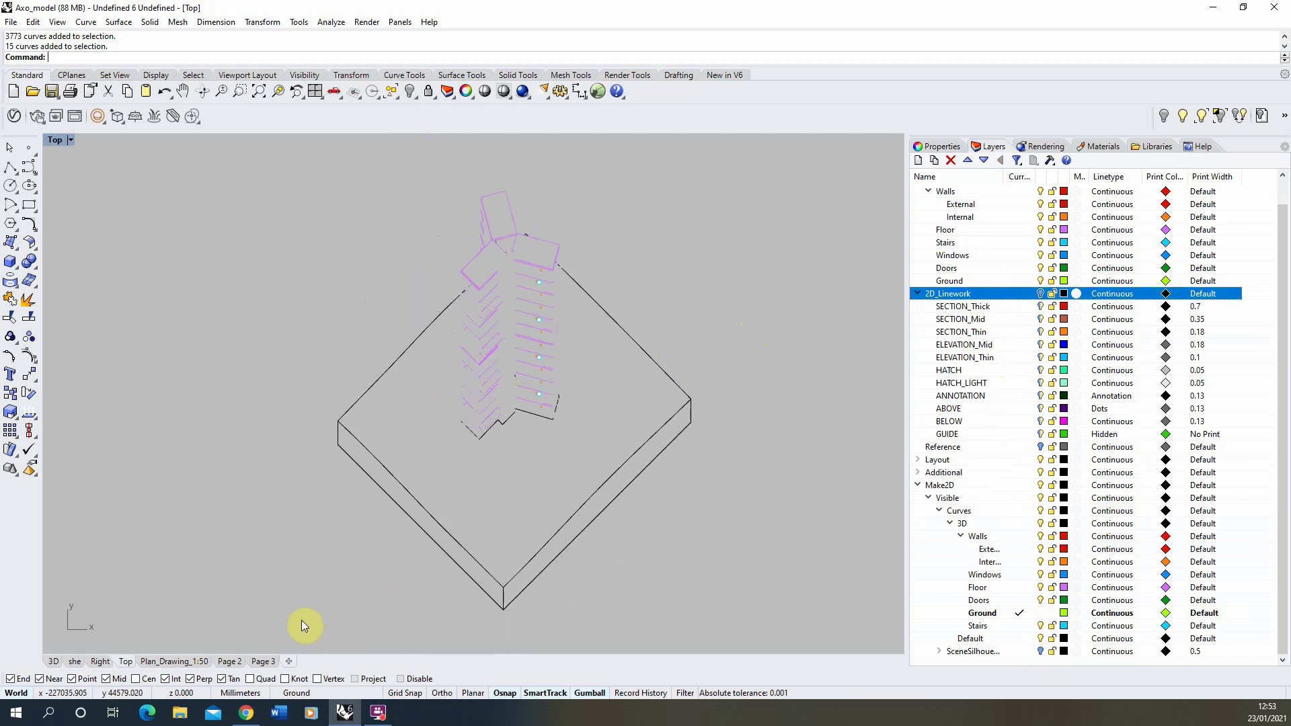
drag(301, 620, 796, 165)
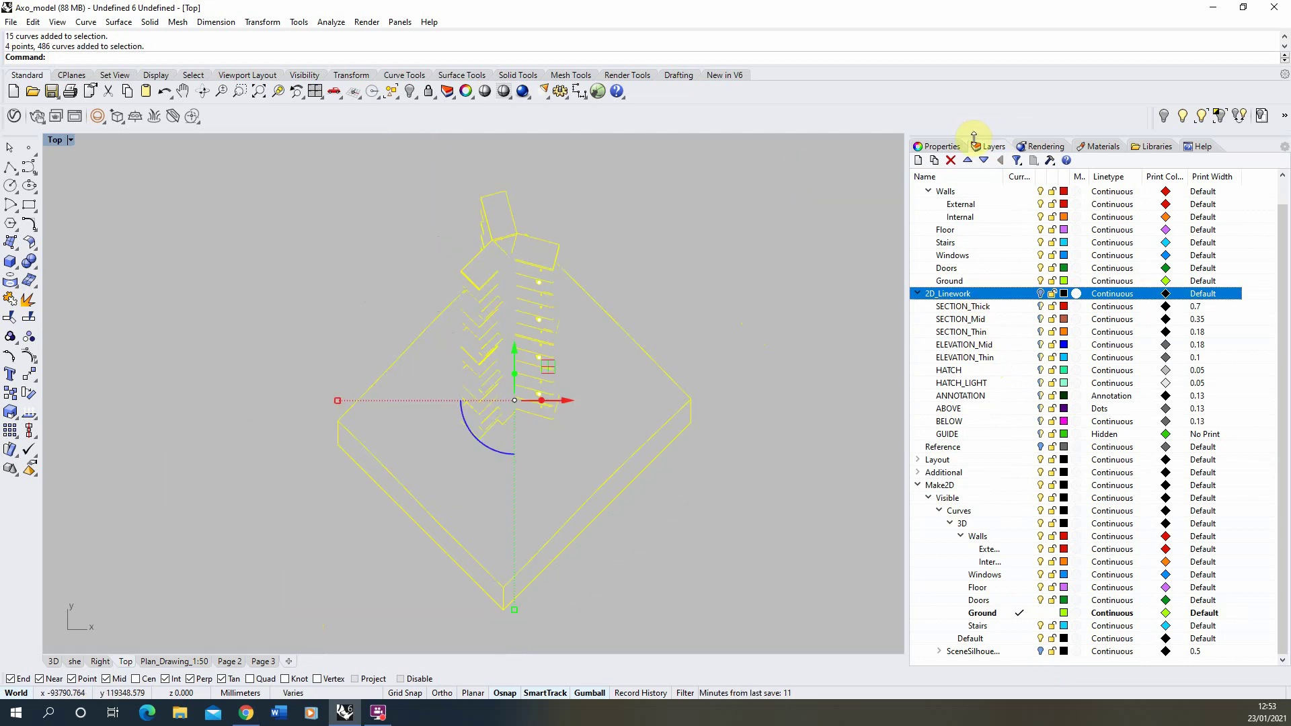
click(954, 146)
click(1278, 232)
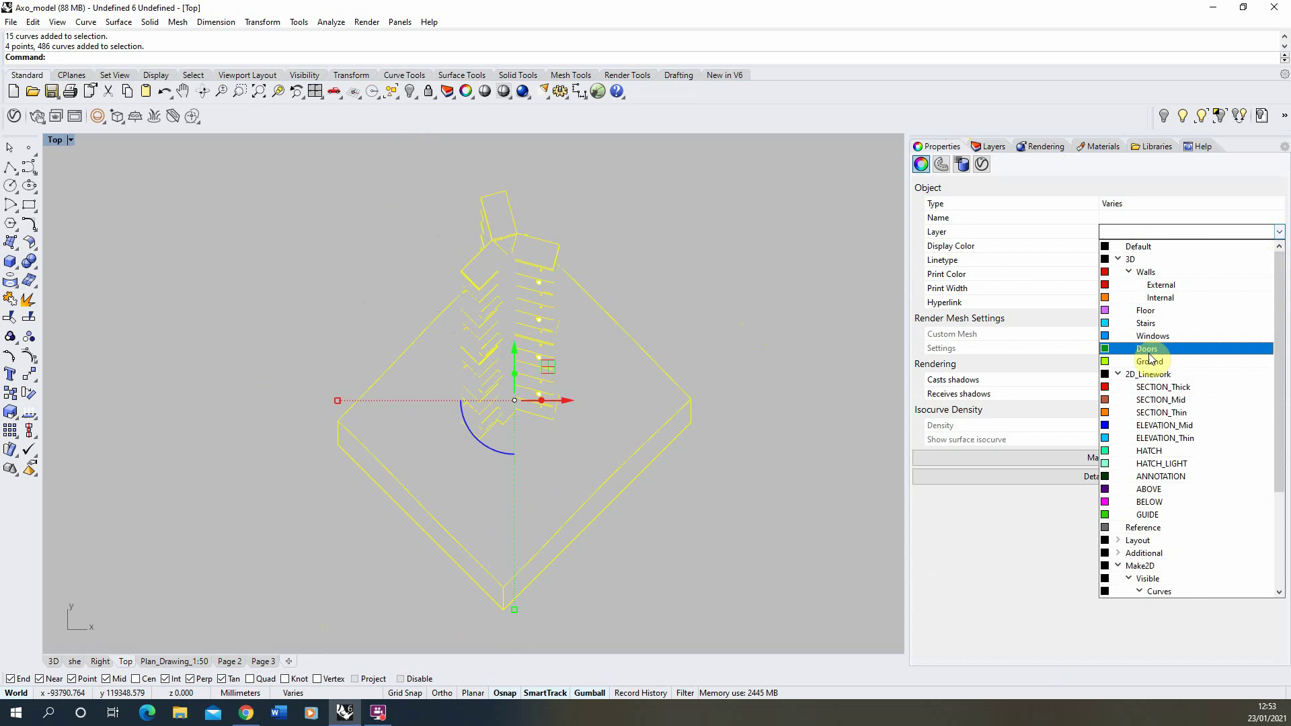
click(1174, 426)
click(988, 146)
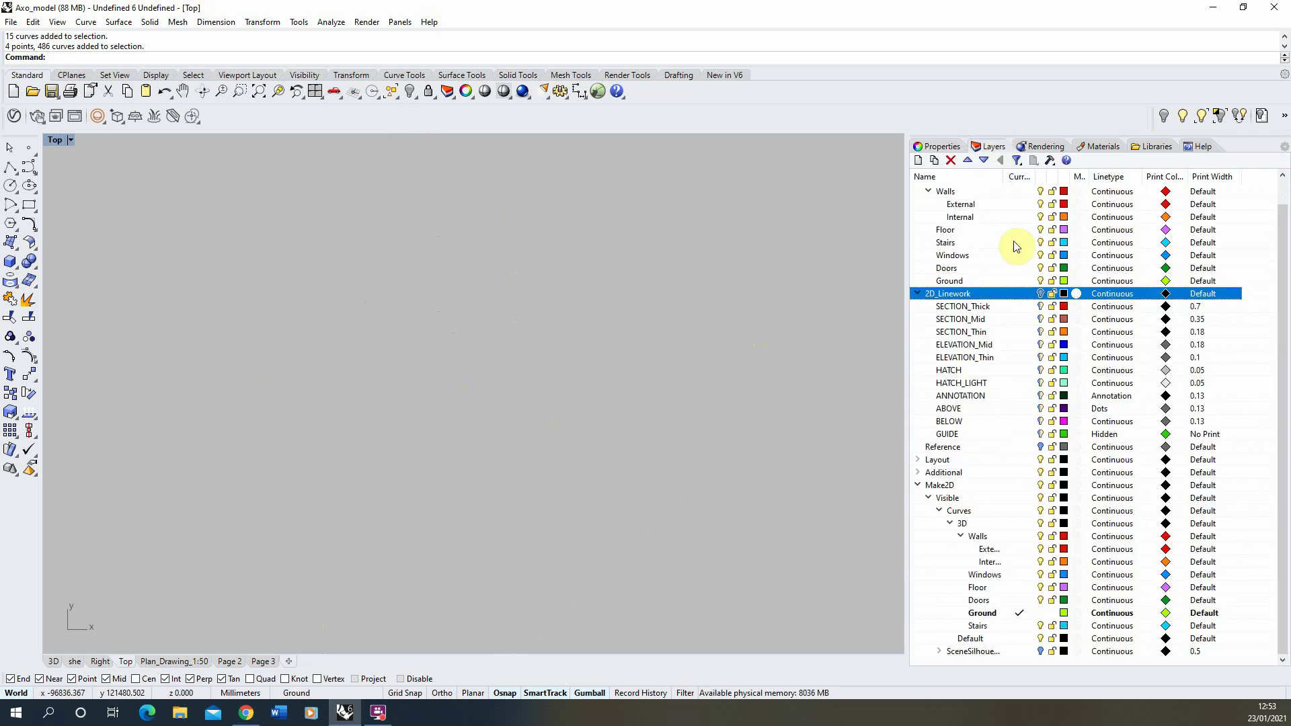
- Collapse and hide the Make2D layer tree, making Default the current layer
click(918, 486)
click(1040, 510)
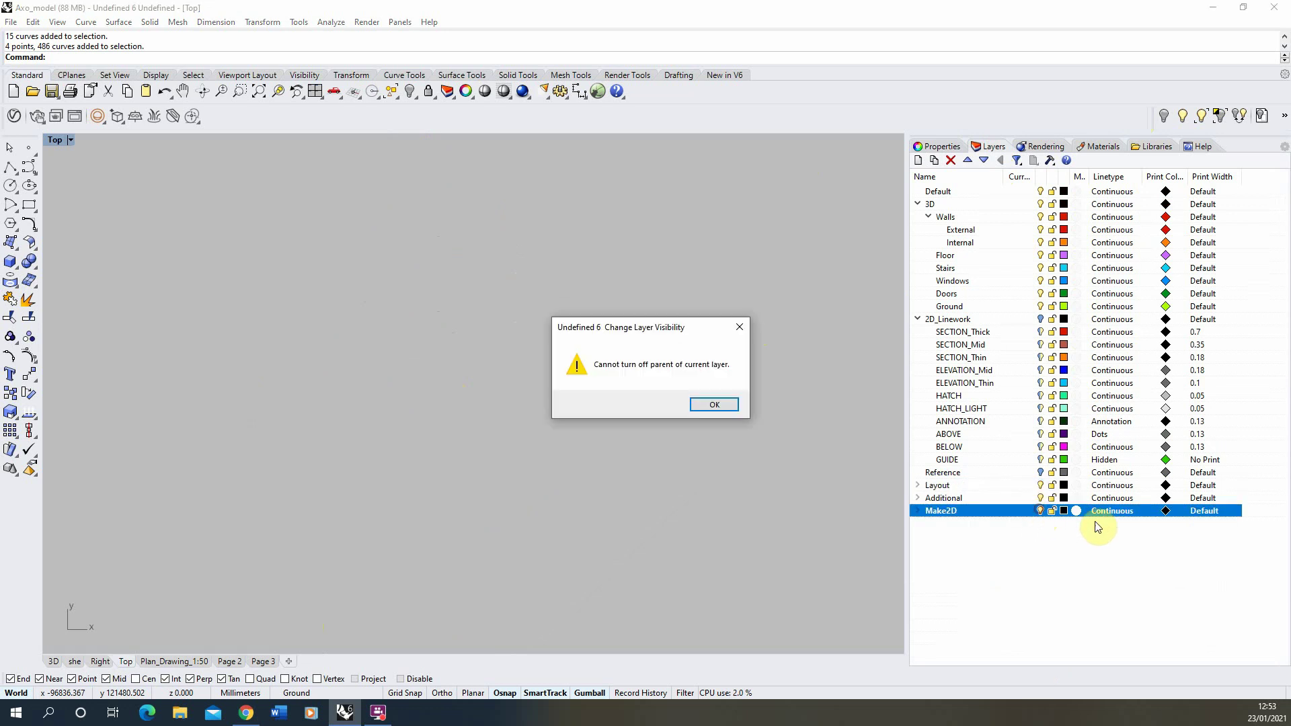
click(736, 327)
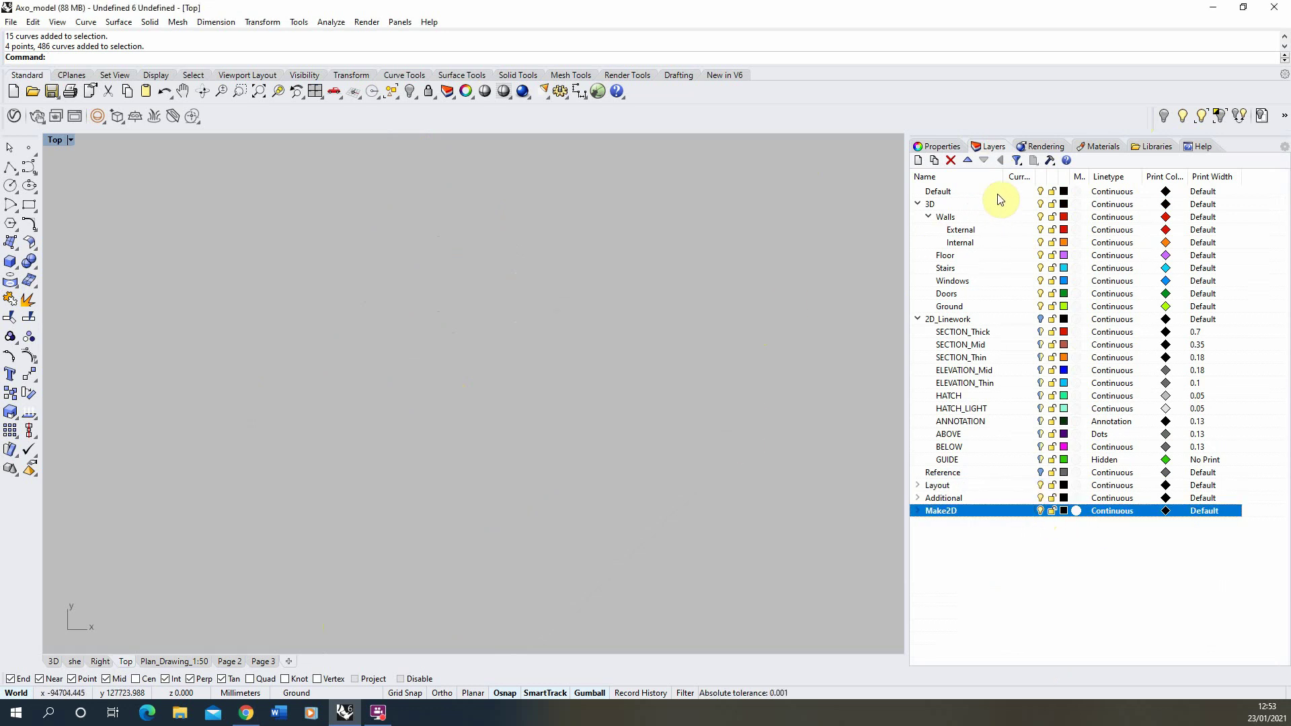
click(1018, 191)
click(1044, 516)
click(1040, 510)
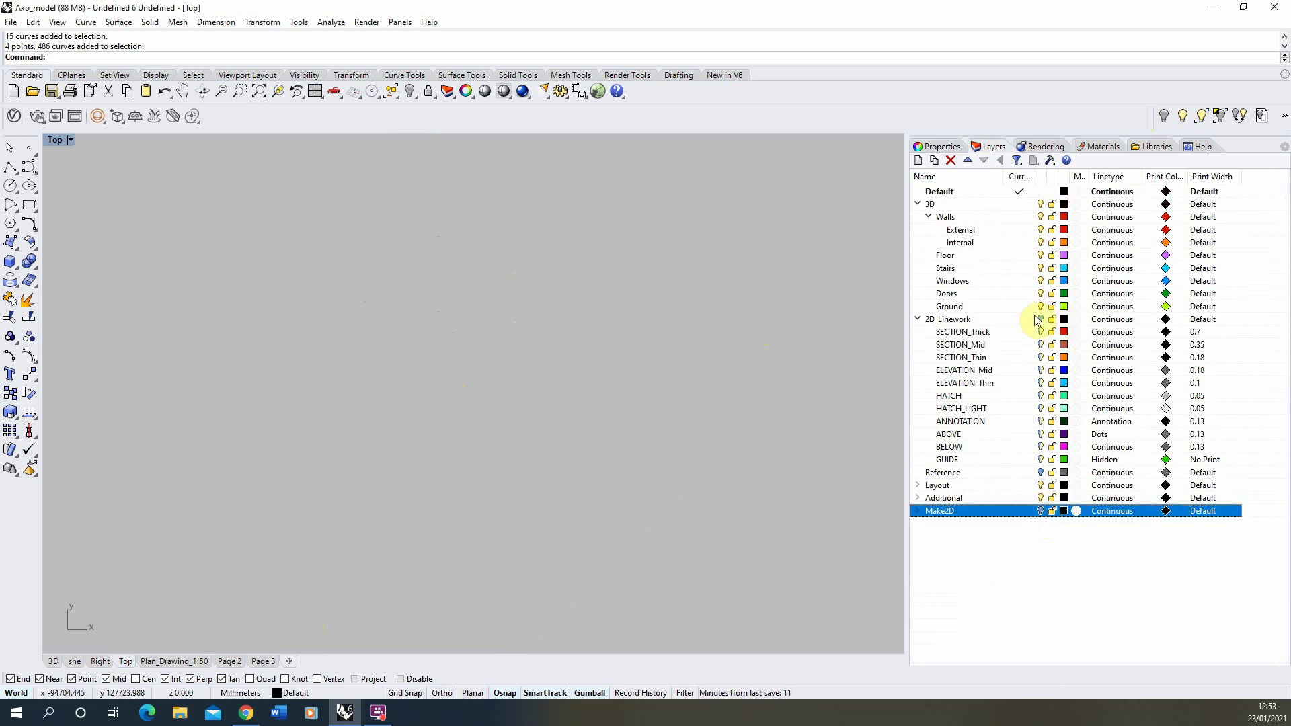
- Turn the 2D_Linework layer back on so the tower line drawing reappears in Top view
click(1040, 318)
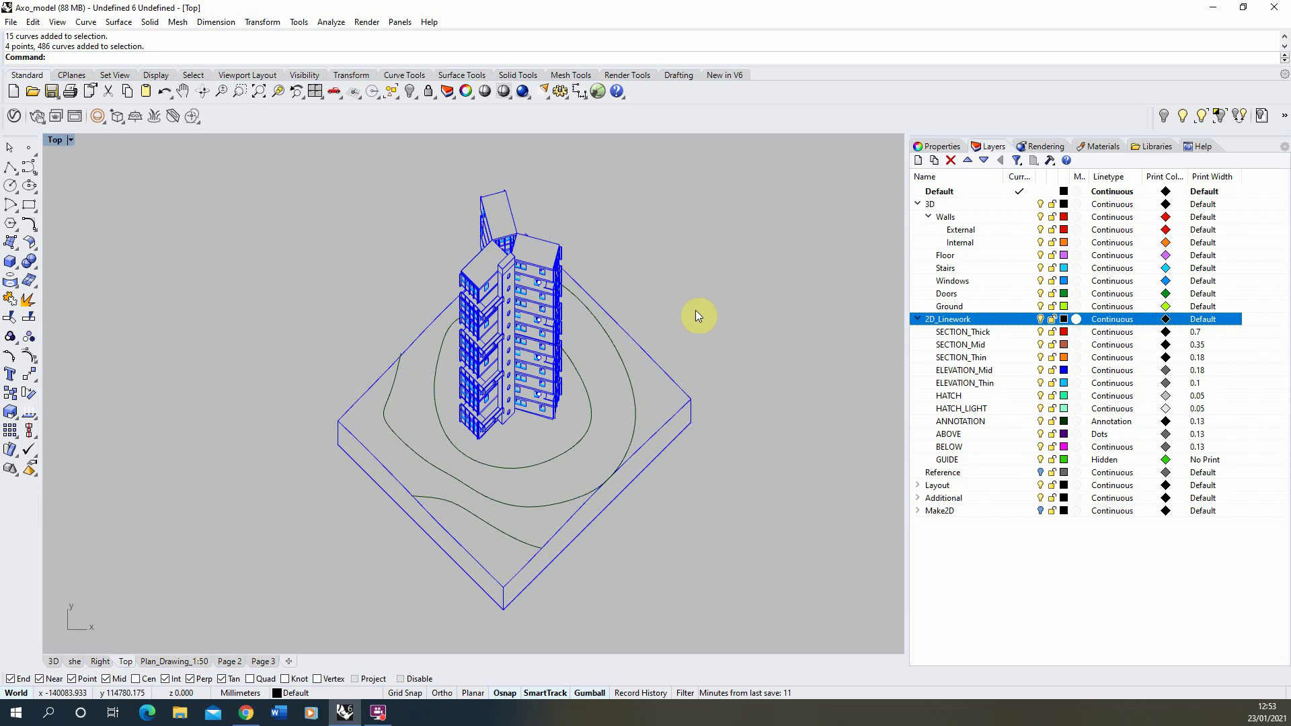
scroll(538, 302, up, 3)
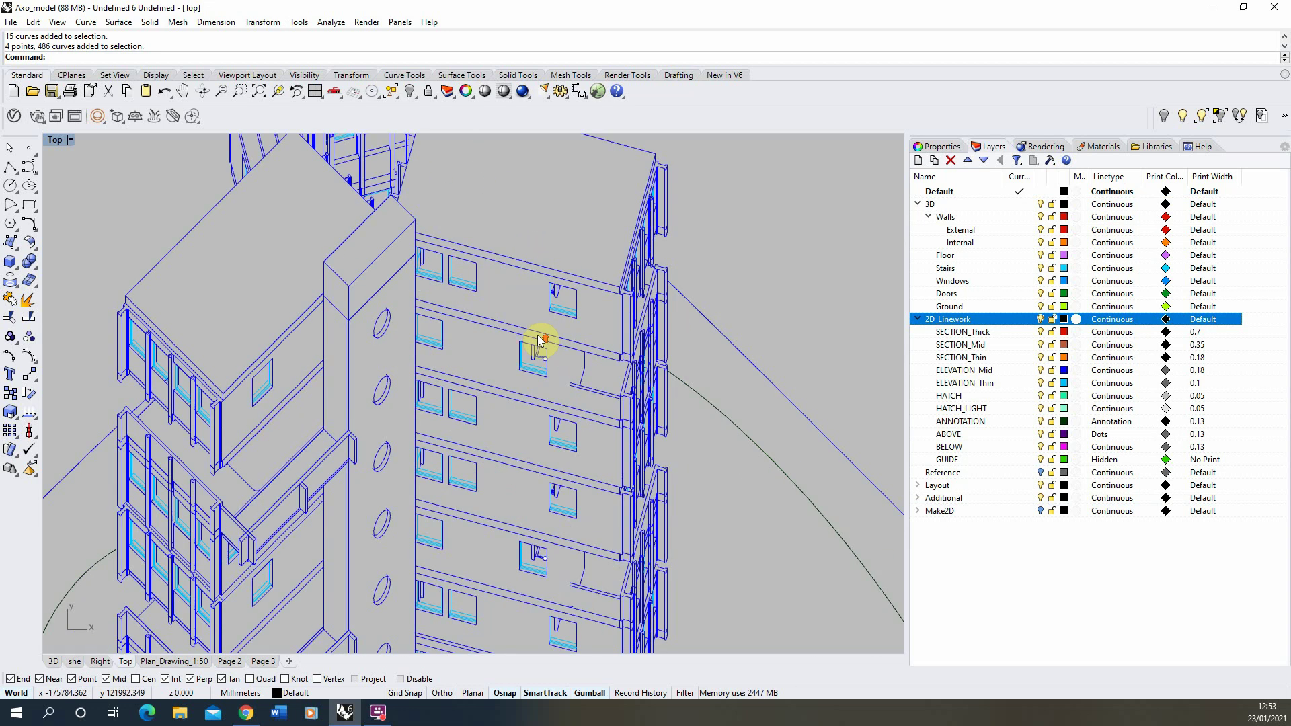
scroll(524, 256, down, 5)
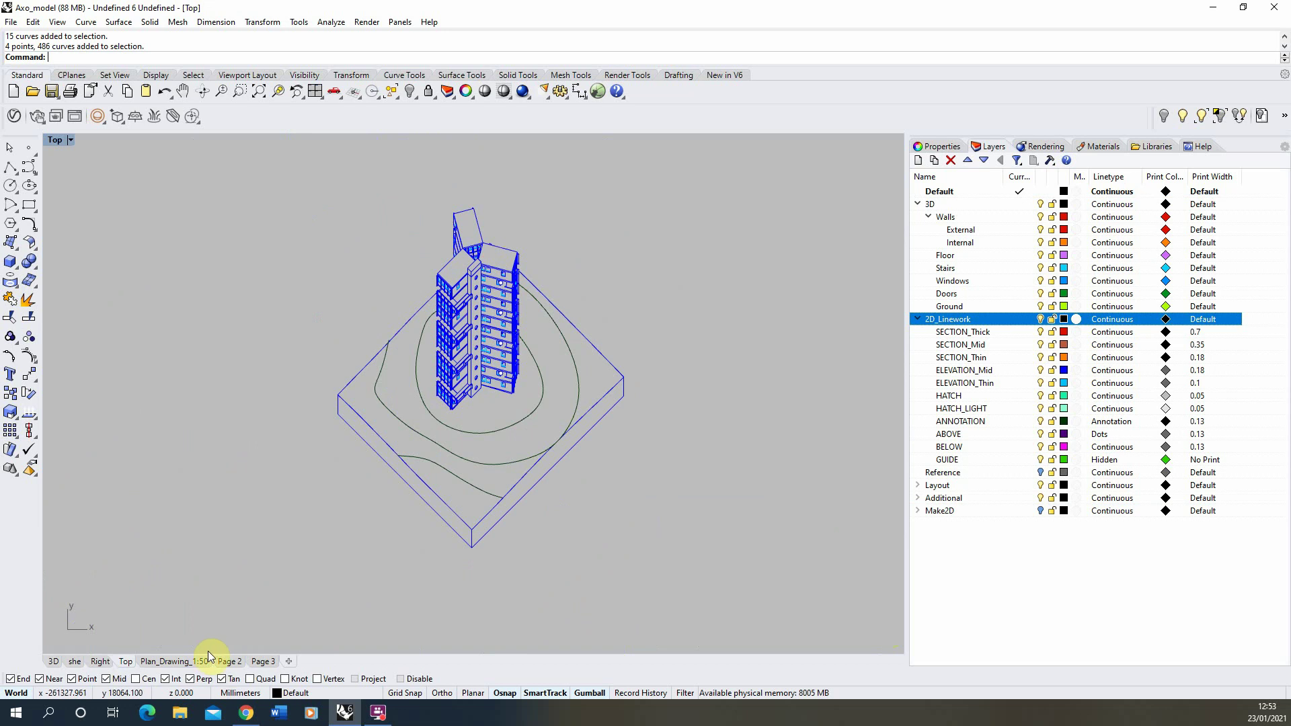
- Add a new Rhino PDF A3 landscape layout page named Axo
click(293, 663)
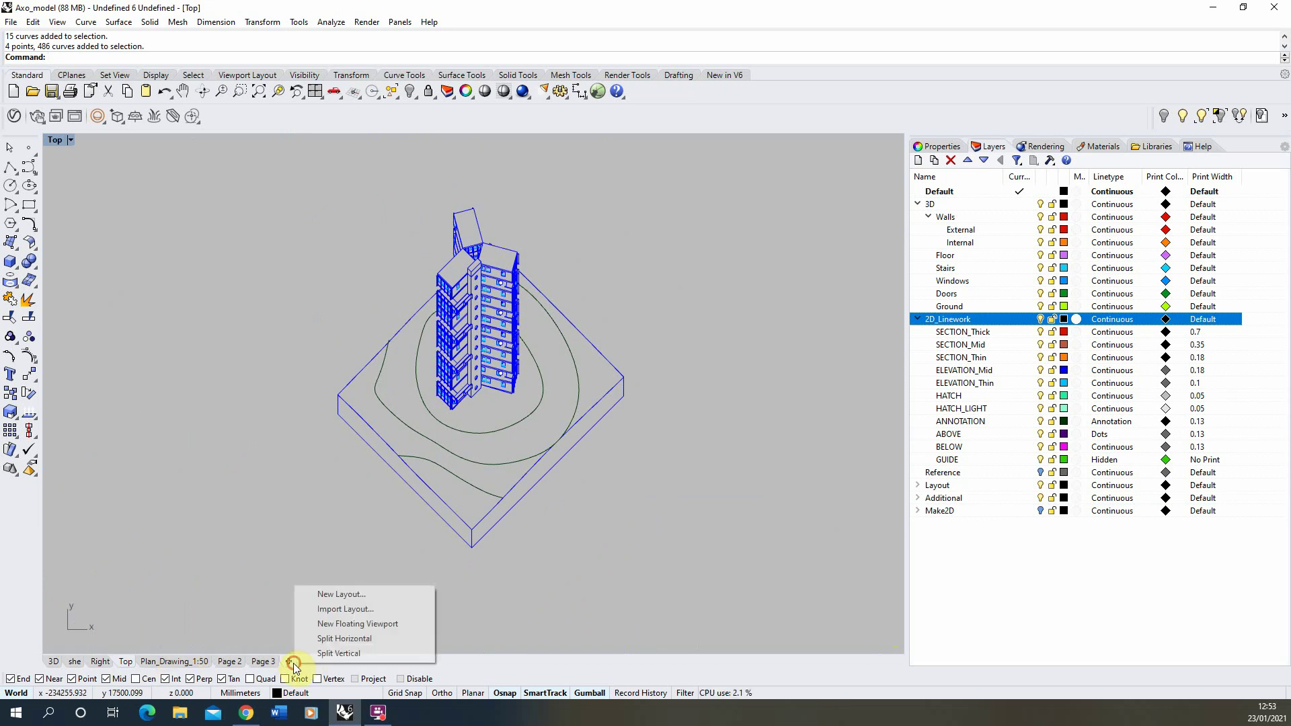
click(339, 595)
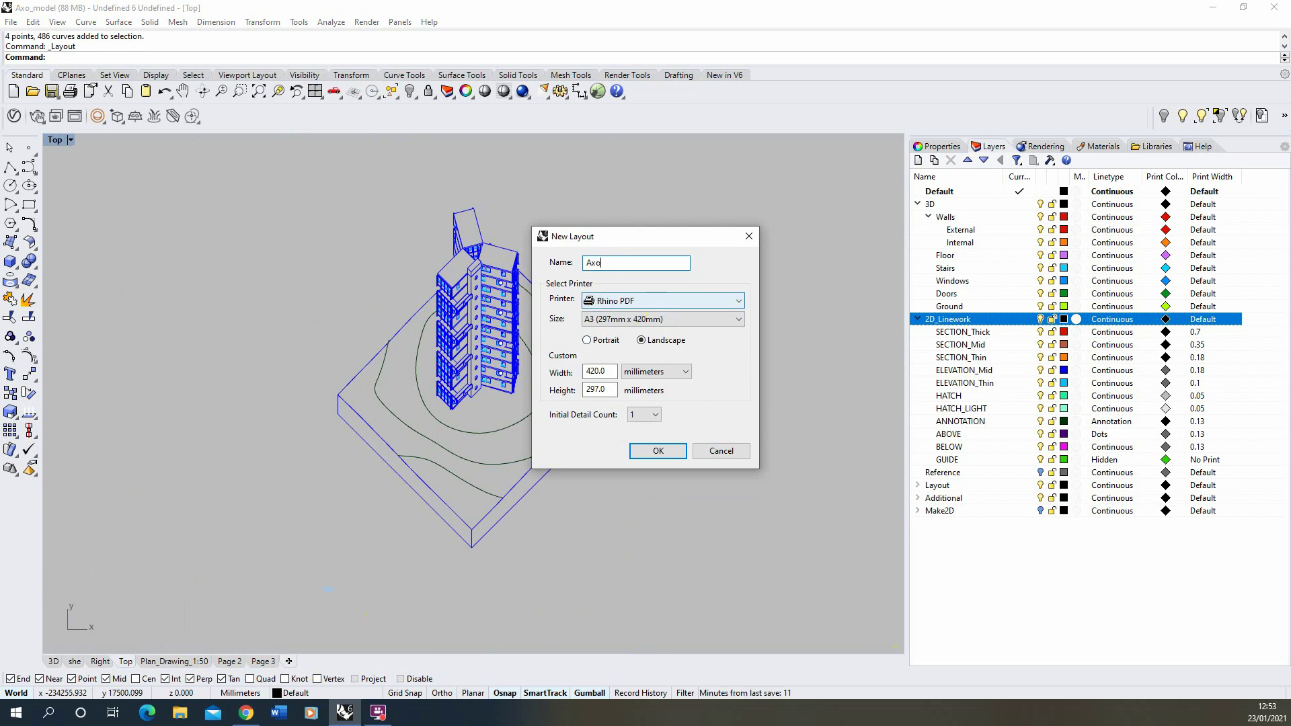
click(658, 450)
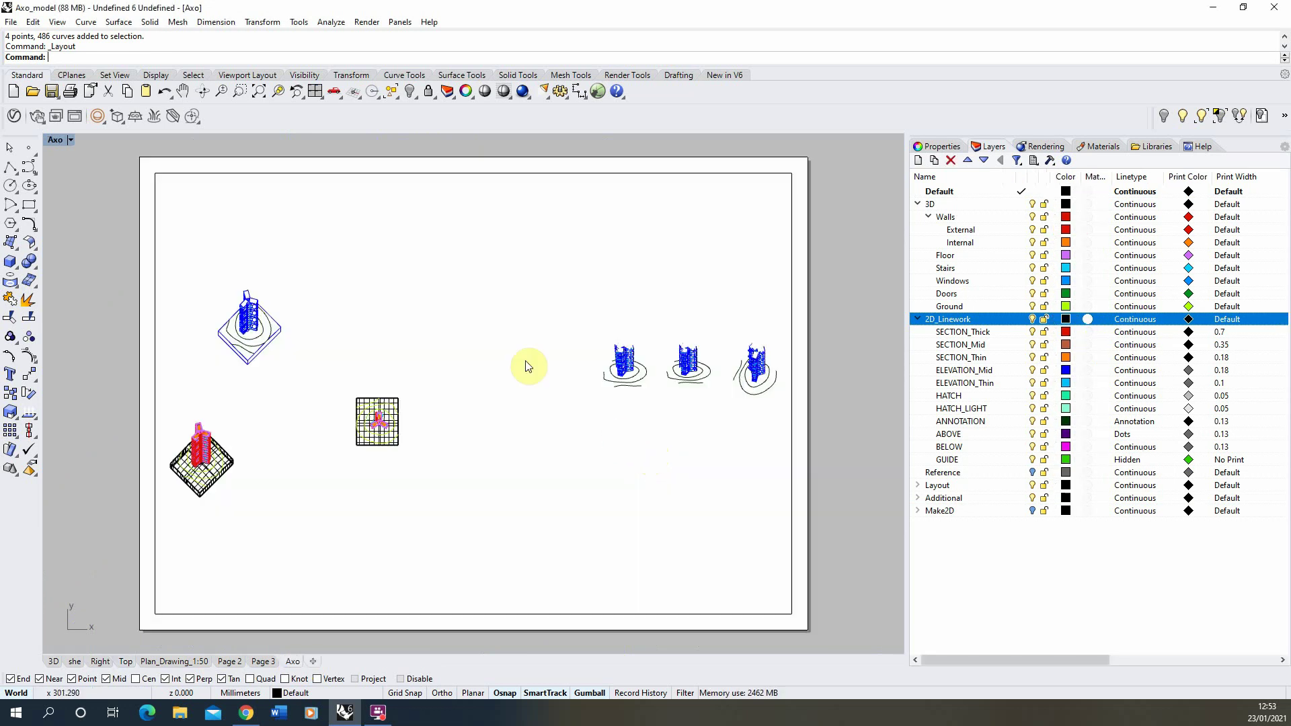
- Zoom and pan inside the Axo detail to frame the whole tower and base
double_click(330, 341)
scroll(211, 280, up, 10)
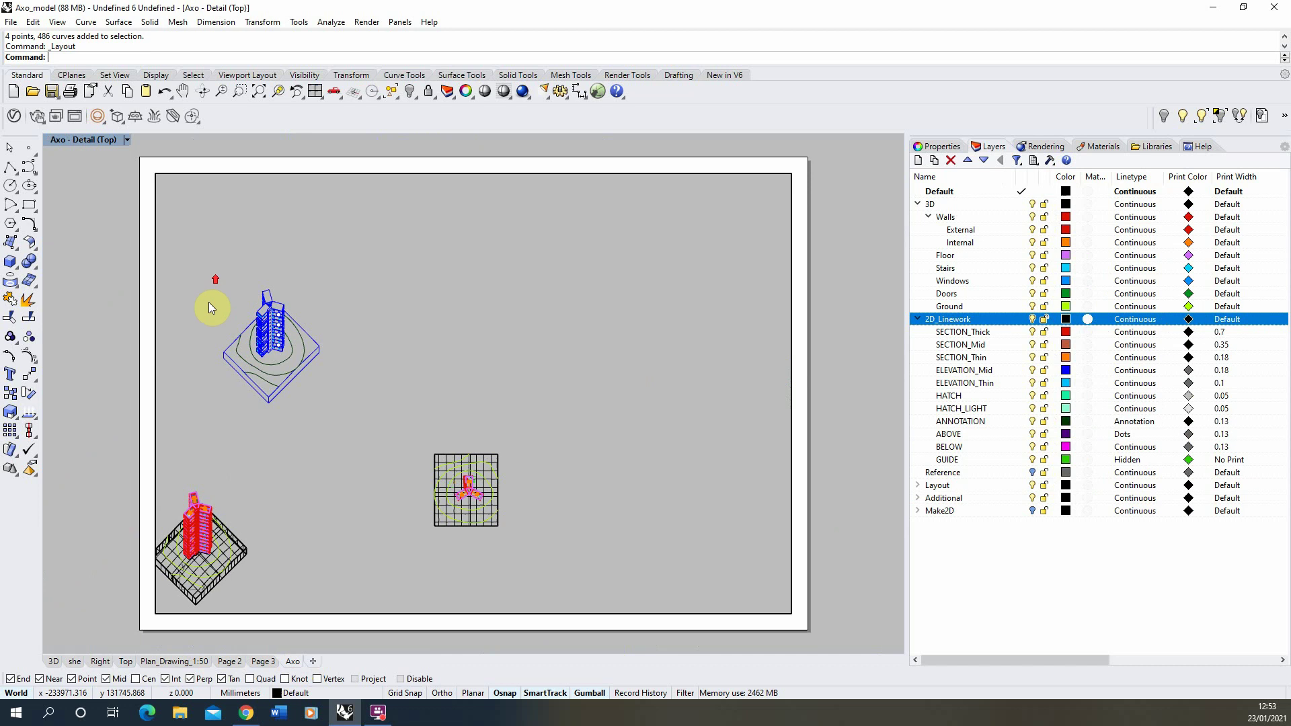
right_drag(273, 333, 350, 388)
double_click(837, 458)
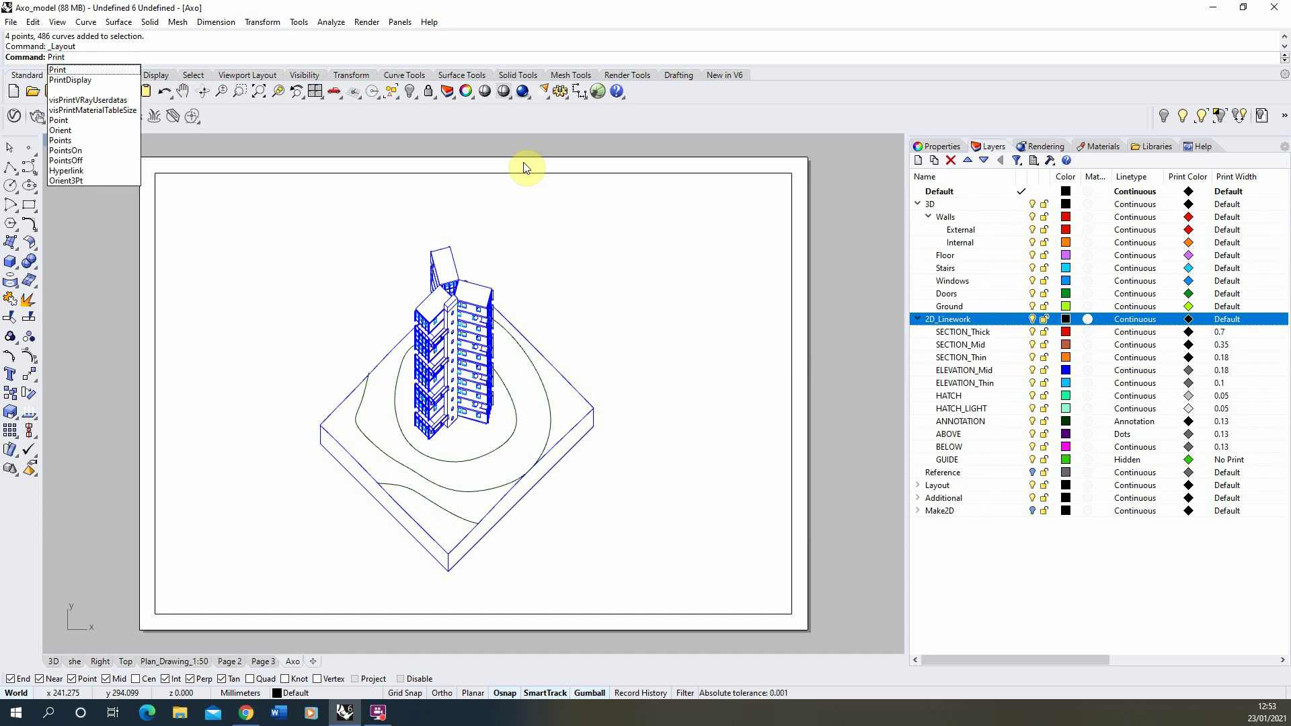
- Set PrintDisplay State to On so the layout shows black print line weights
click(70, 80)
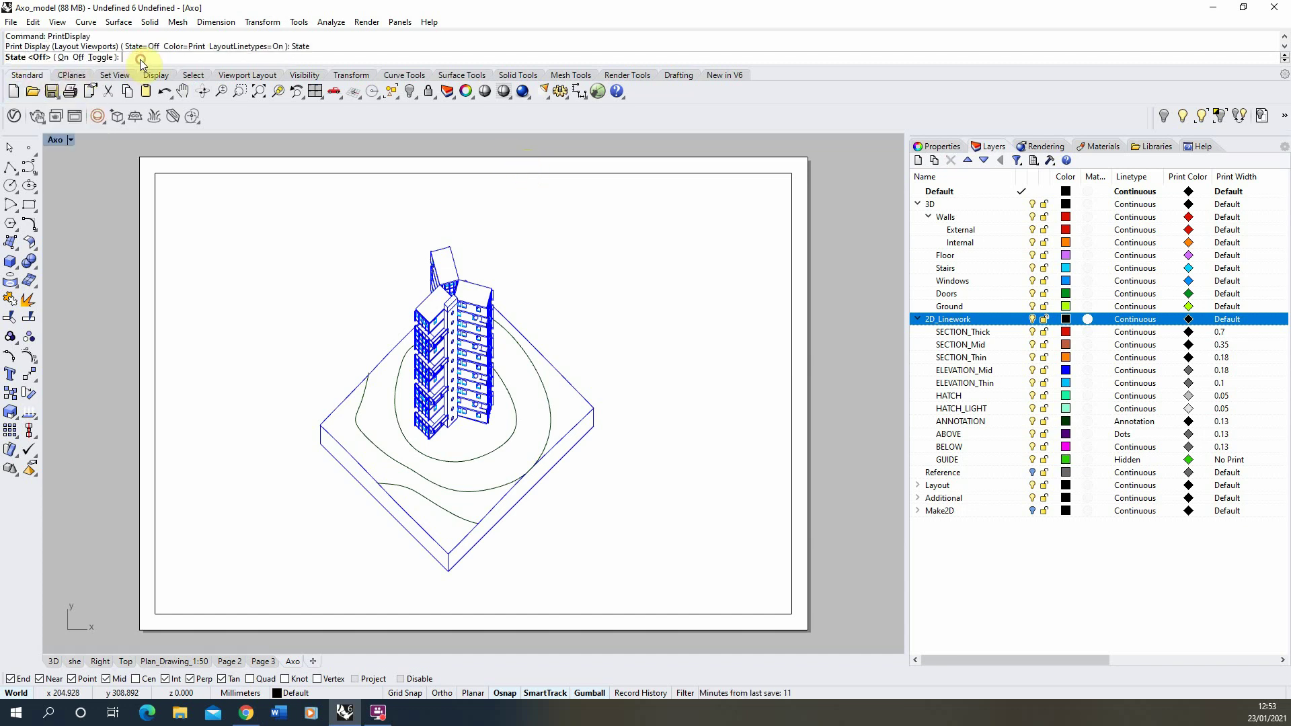
click(62, 58)
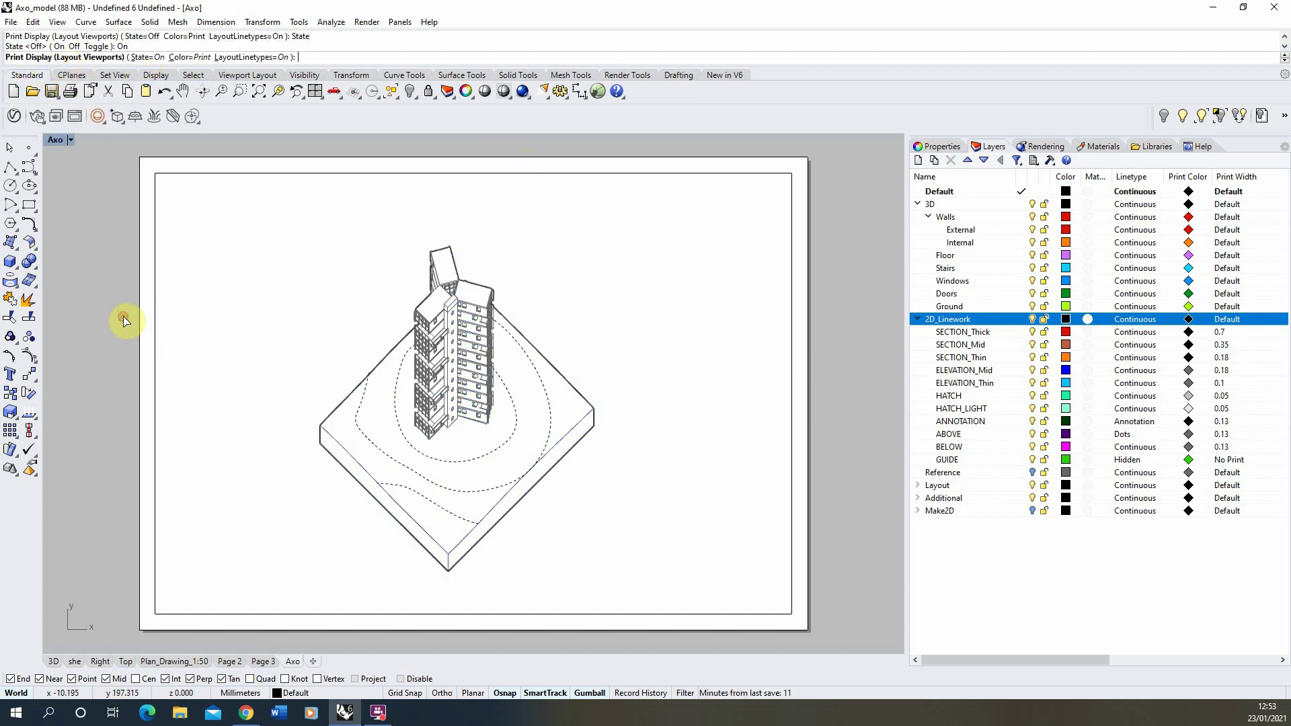
scroll(412, 427, up, 5)
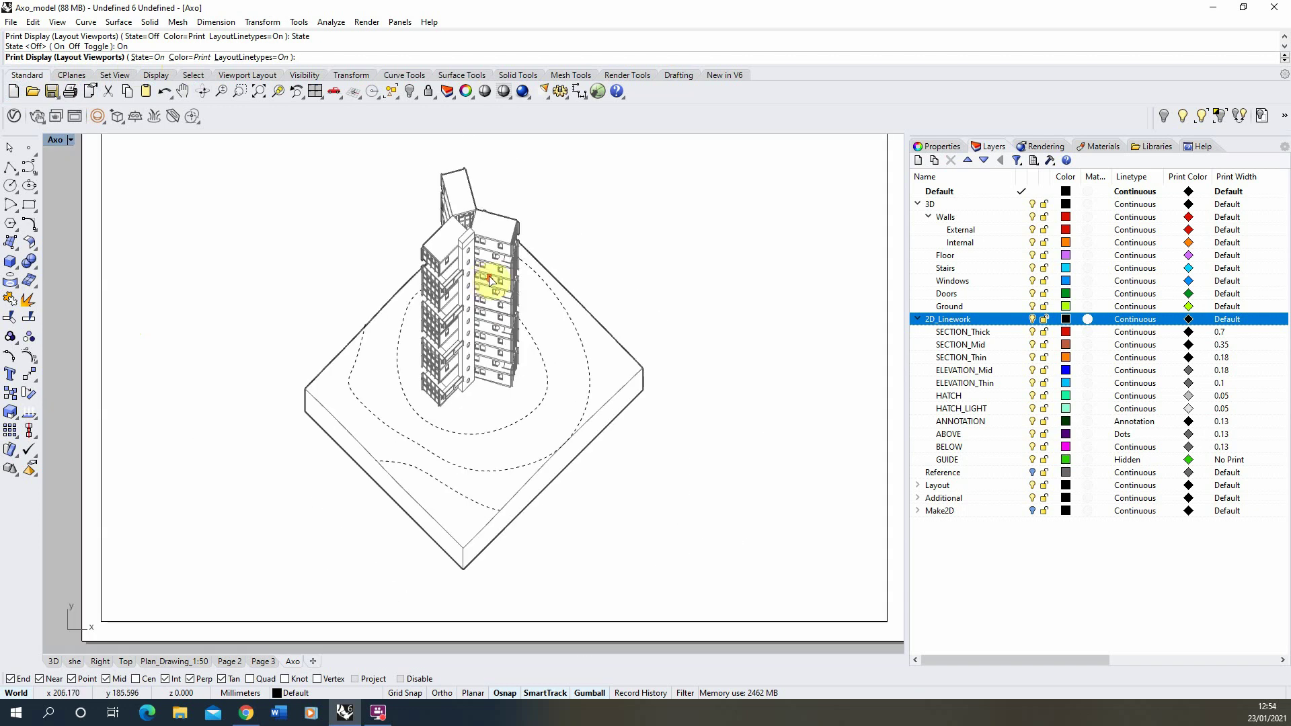
scroll(486, 276, up, 1)
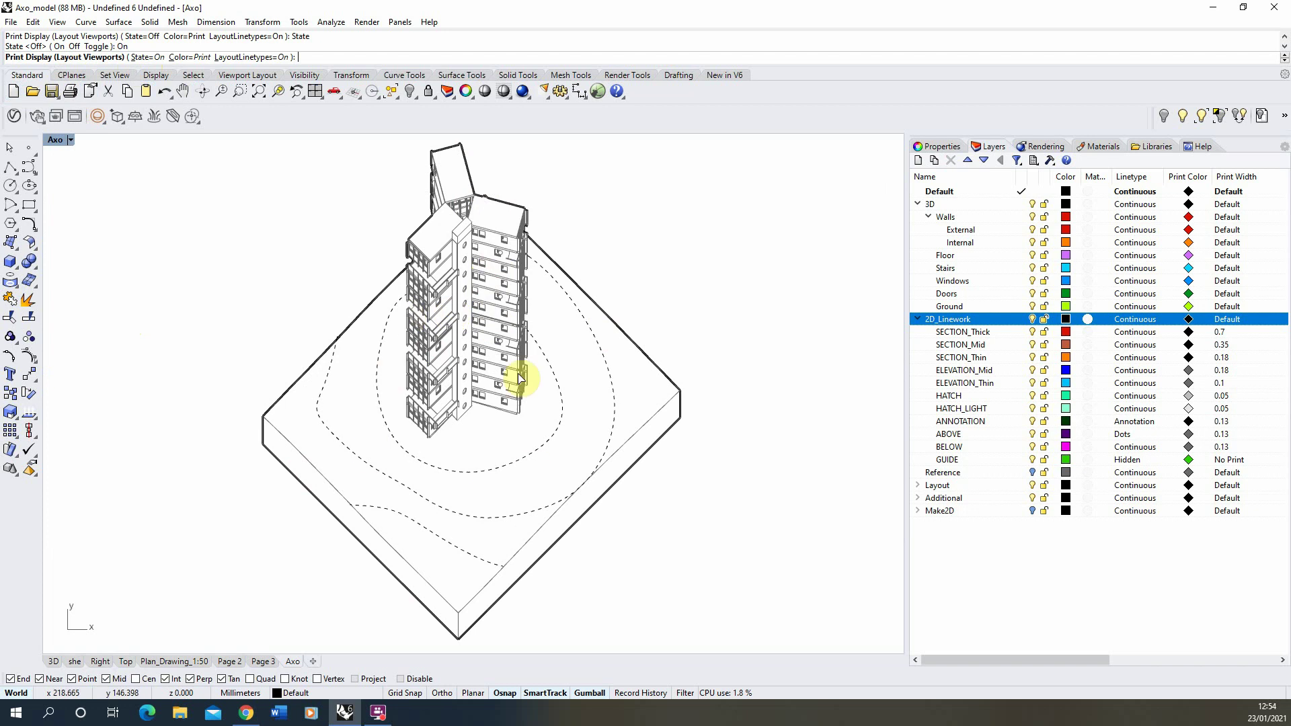
scroll(572, 370, up, 3)
scroll(613, 336, down, 2)
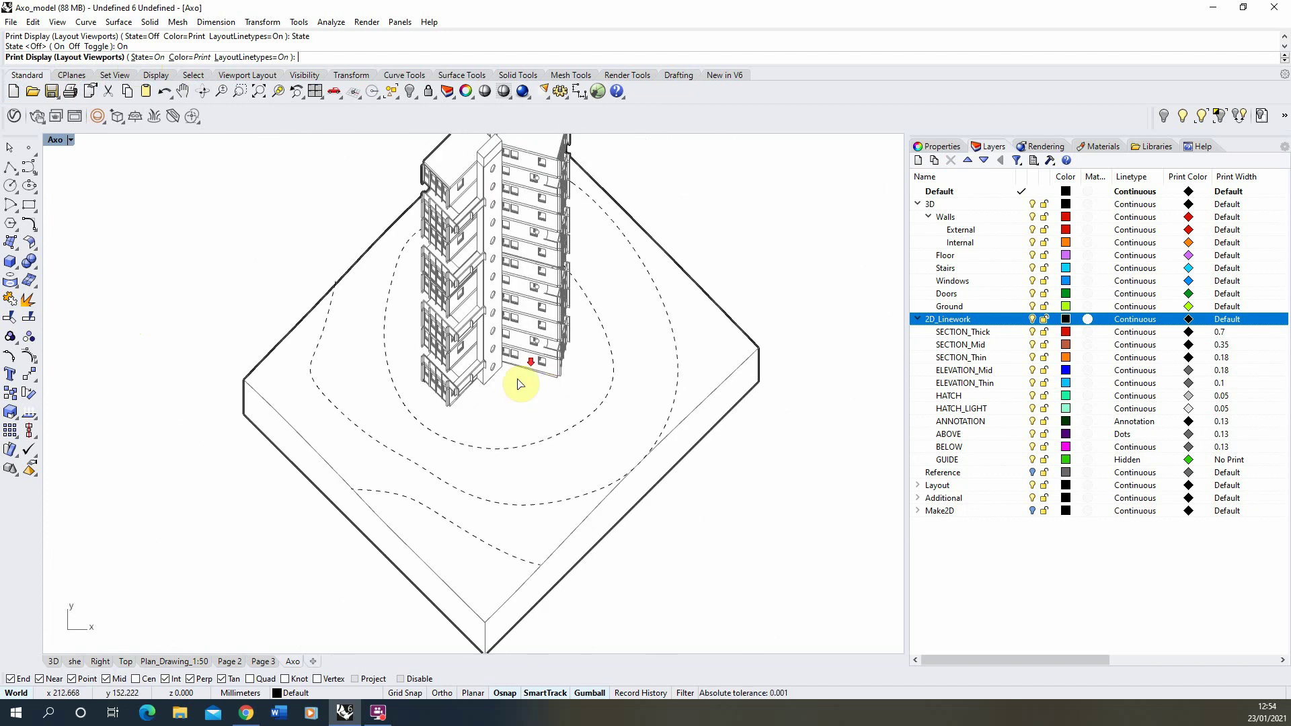
scroll(517, 323, down, 2)
scroll(403, 437, down, 1)
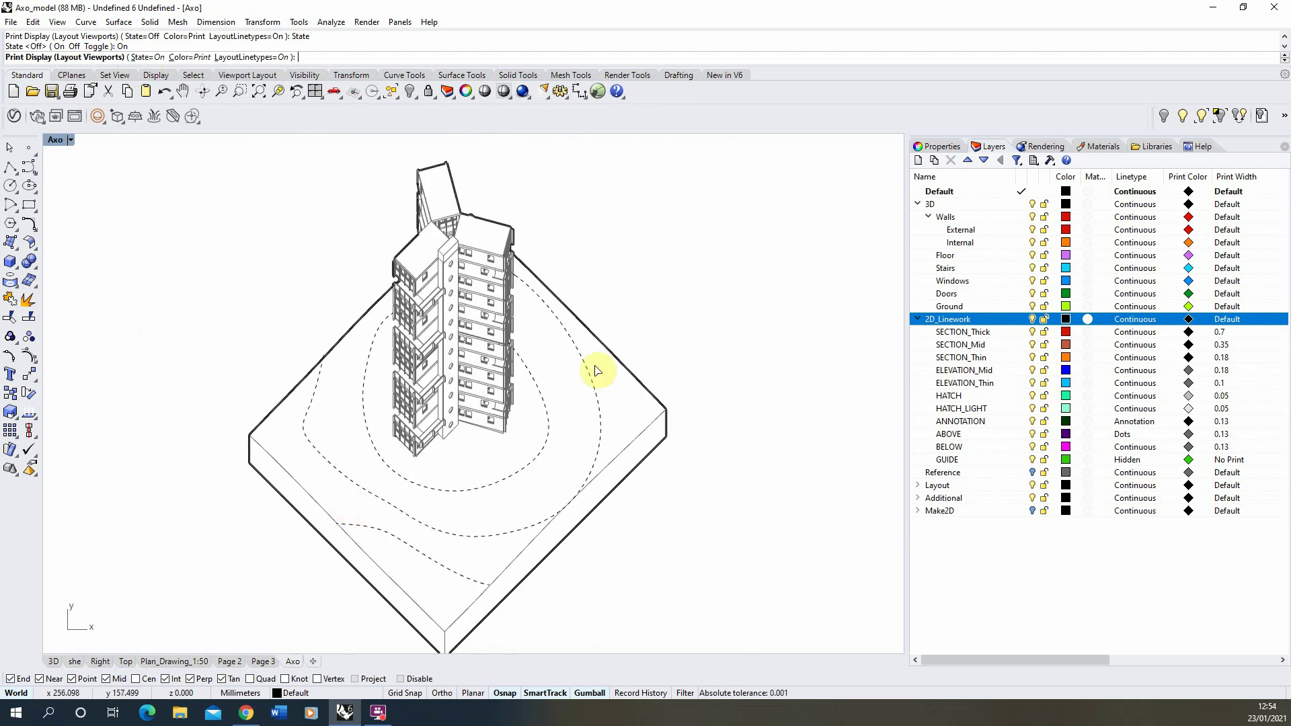
- Give the ANNOTATION layer a Dots linetype and a Gray print colour
click(1153, 420)
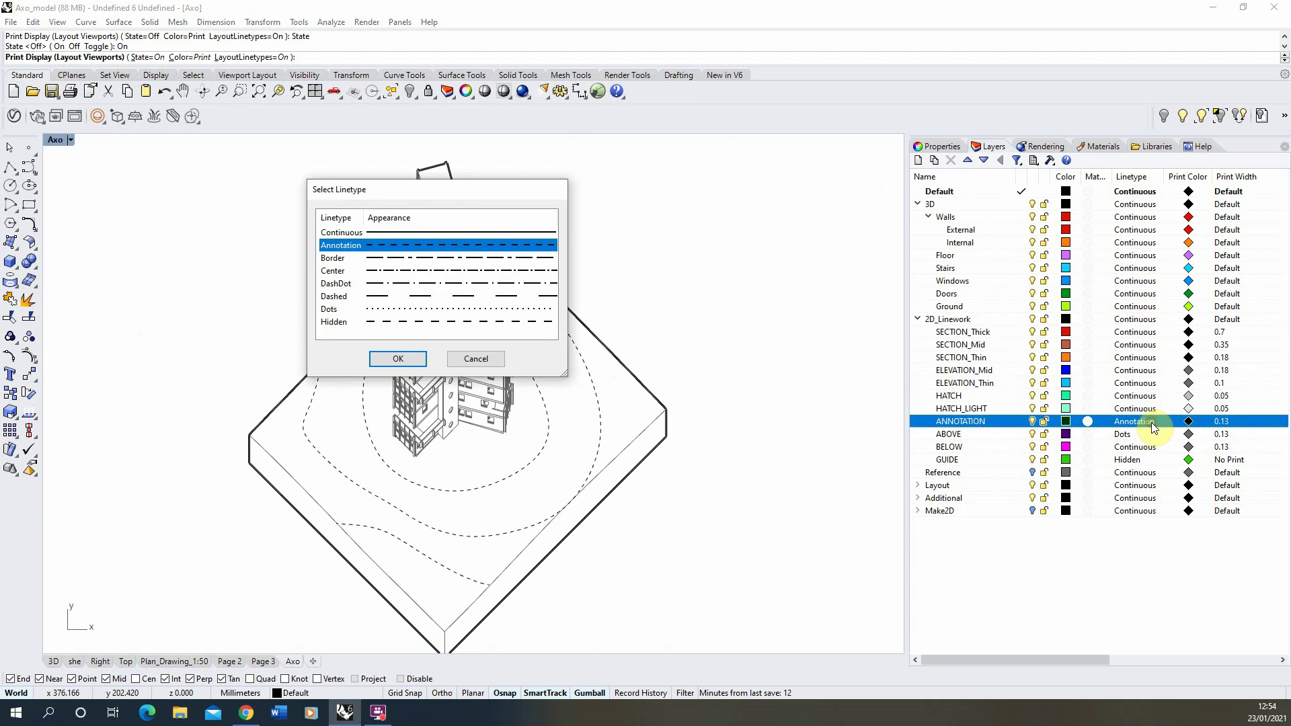
click(390, 311)
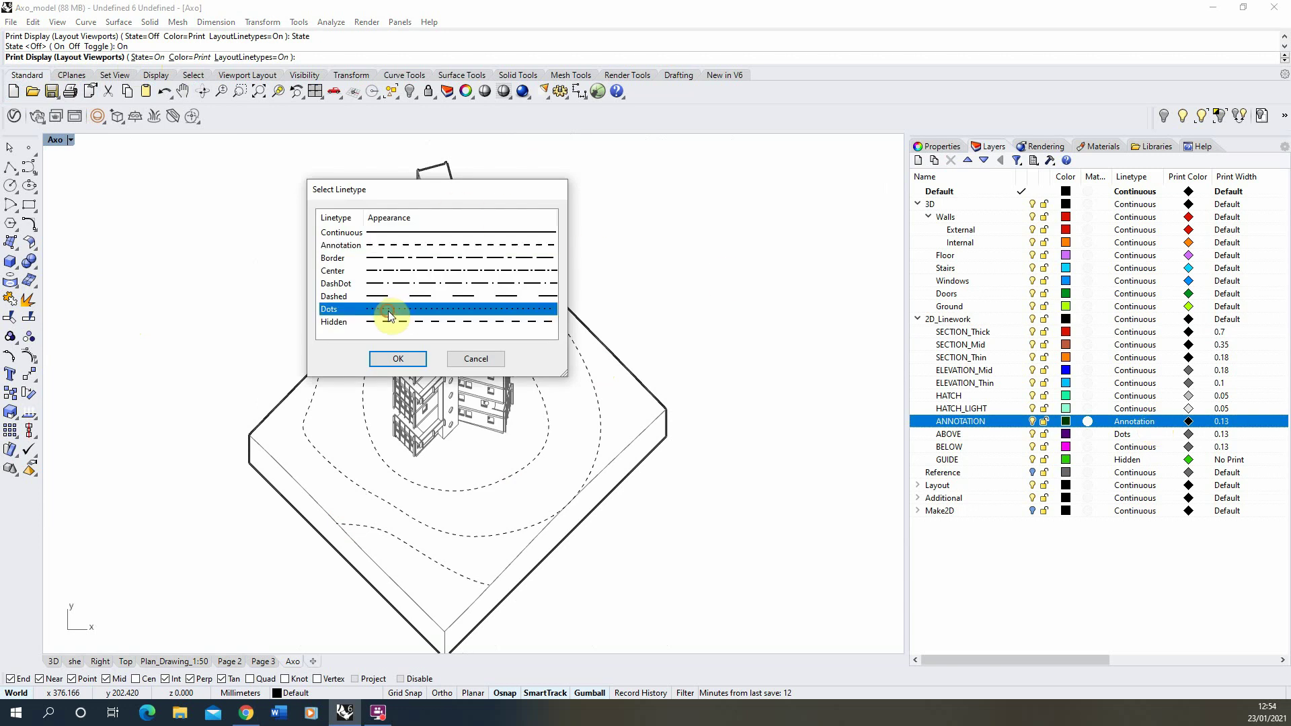
click(399, 359)
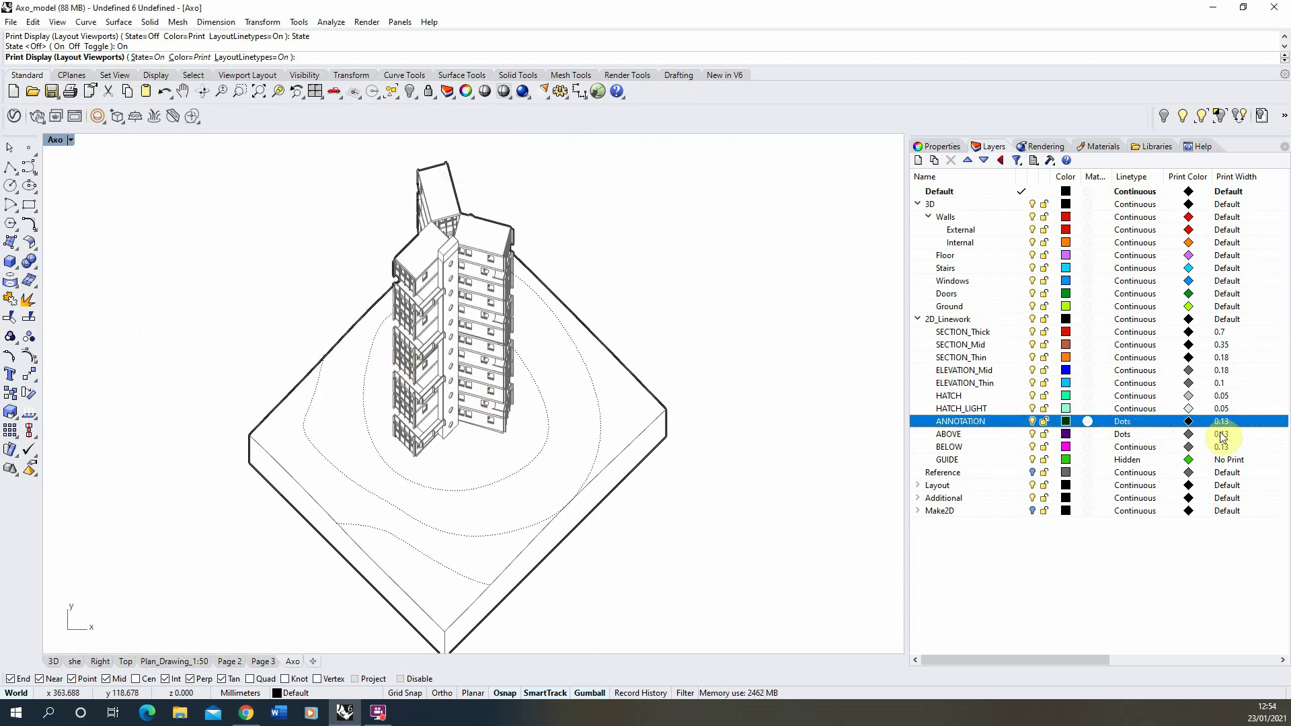
click(1188, 421)
click(485, 236)
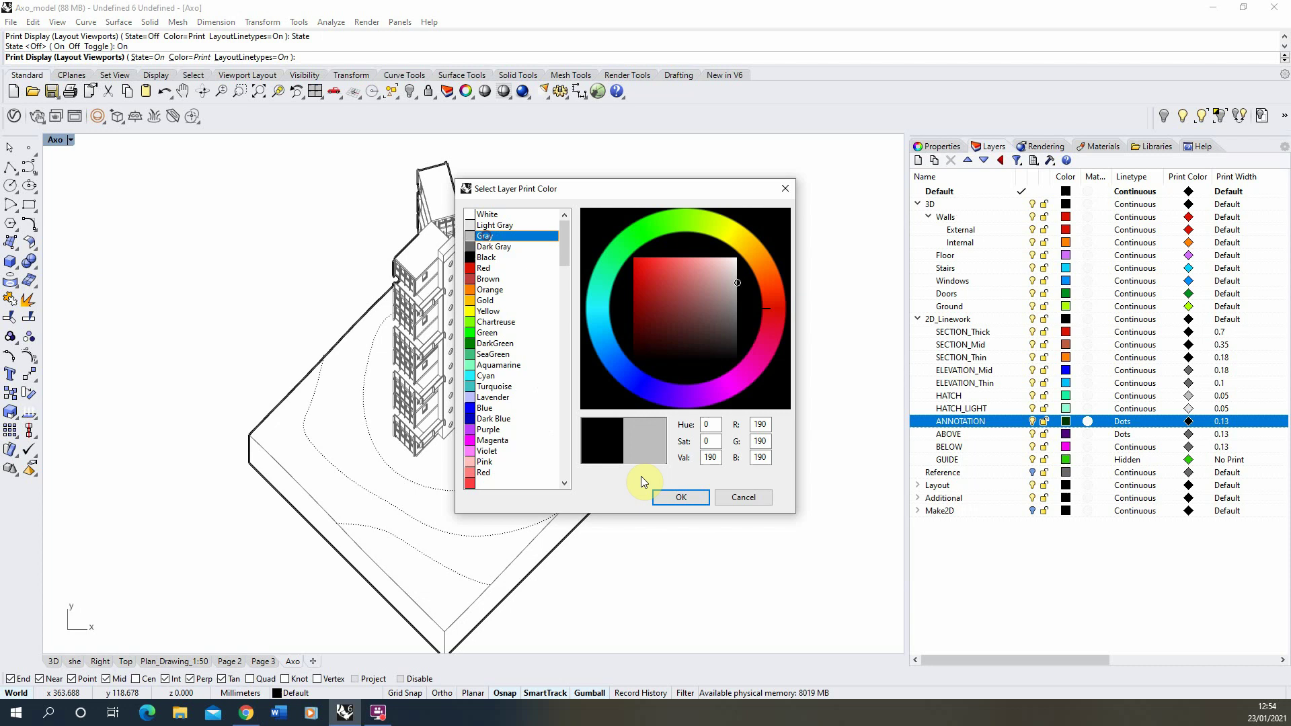
click(676, 498)
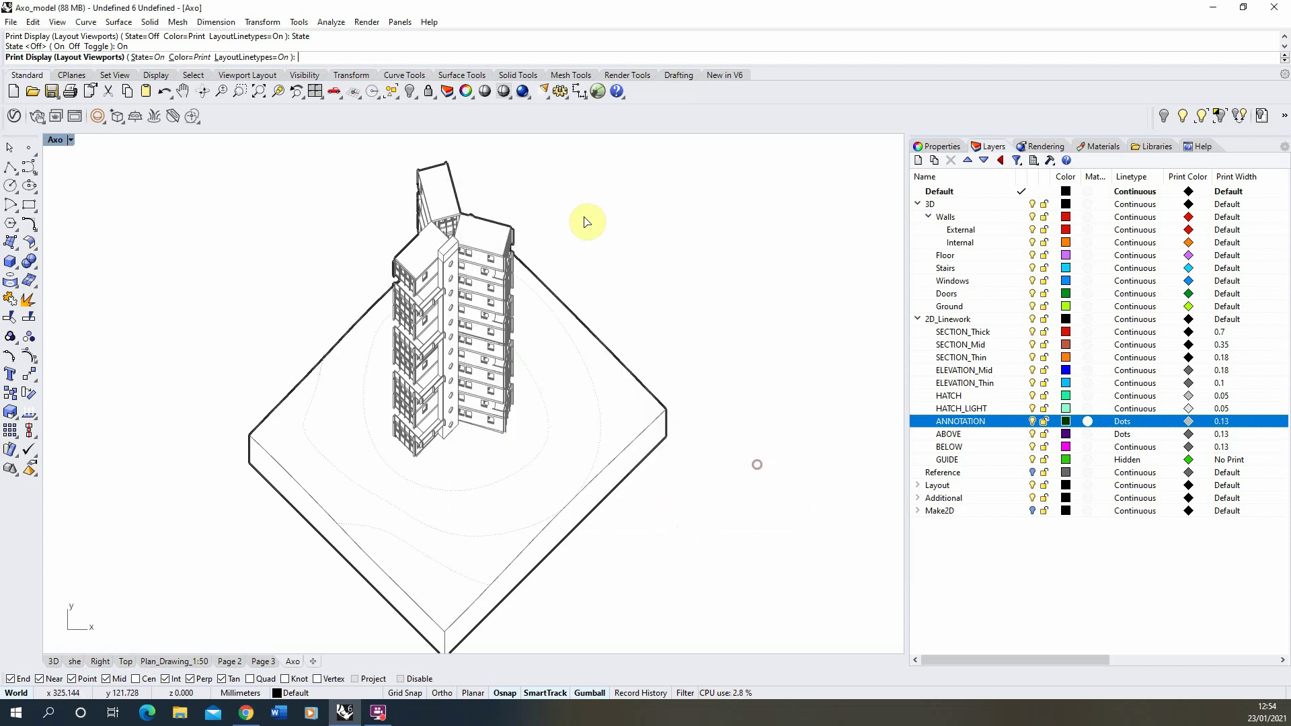
scroll(453, 403, up, 5)
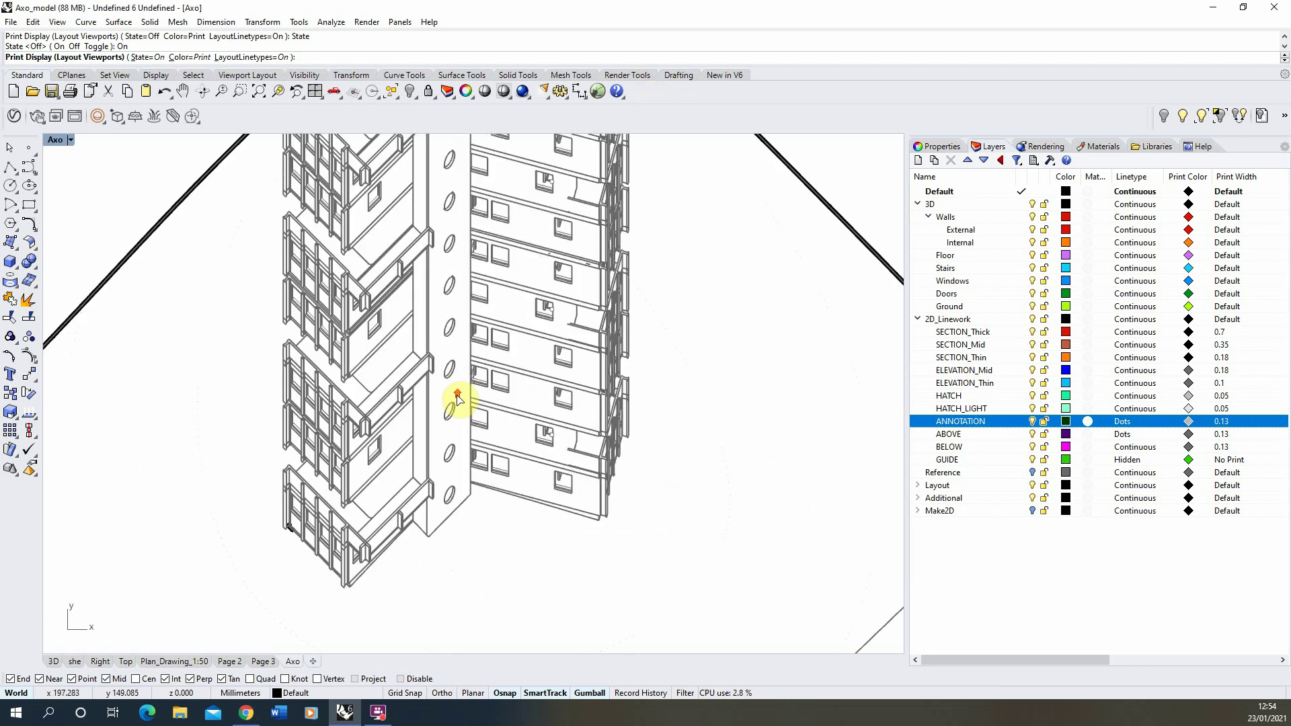
scroll(396, 376, up, 2)
scroll(371, 380, down, 8)
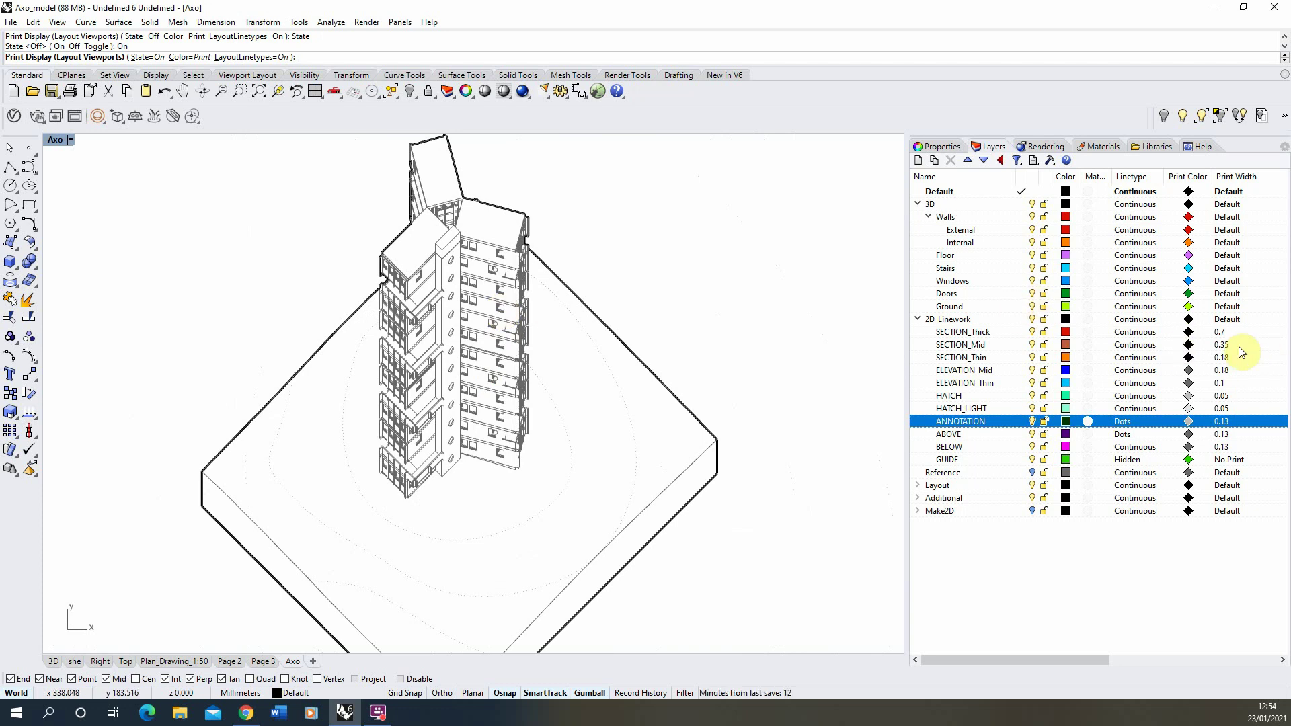
- Change ELEVATION_Mid's print width from 0.18 to 0.13, leaving its print colour unchanged
click(1189, 372)
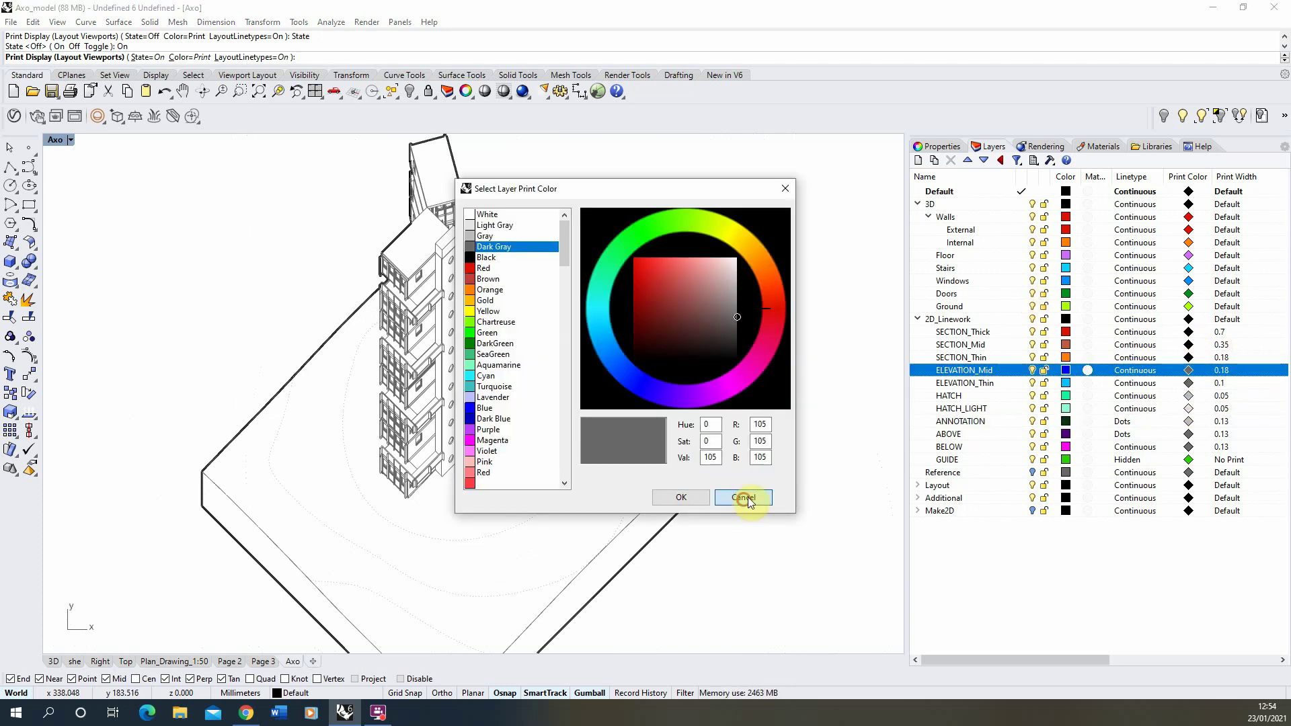
click(743, 496)
click(1221, 372)
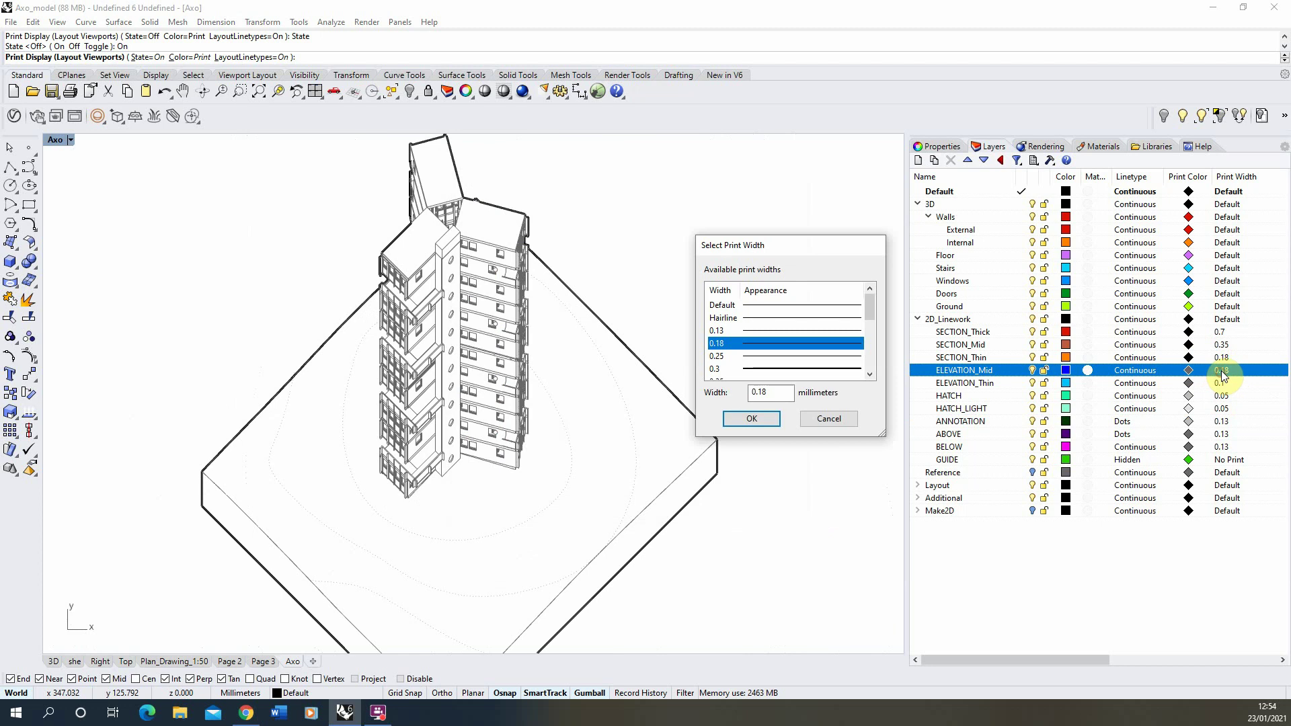
click(762, 330)
click(749, 418)
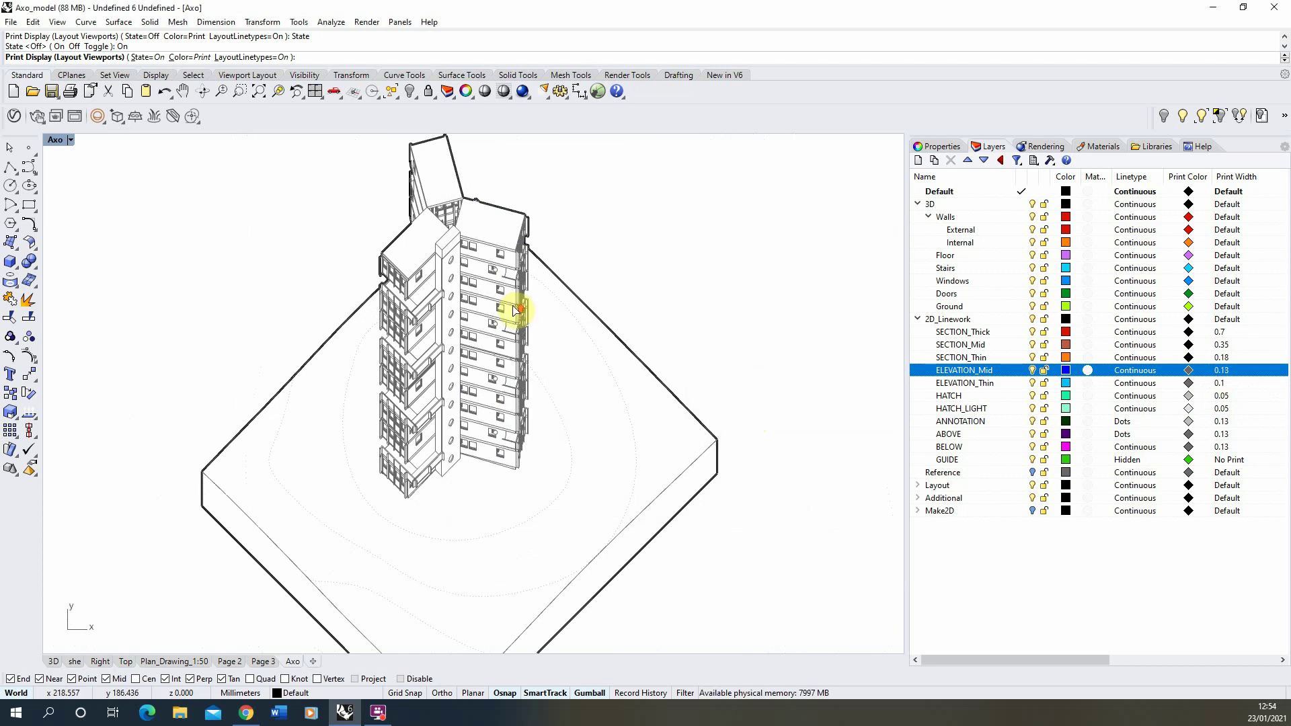
scroll(360, 317, up, 5)
scroll(412, 317, down, 6)
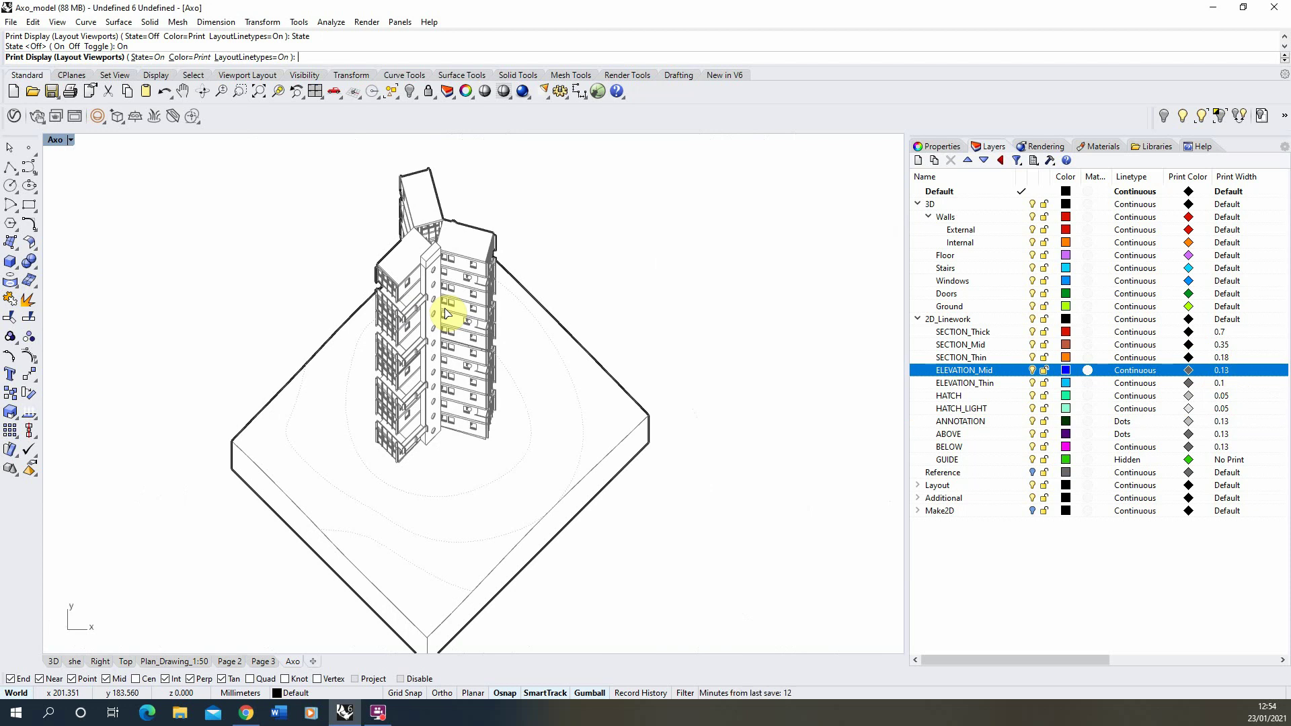
- Open Print Setup for the Axo layout and show its destination: Rhino PDF, A3 landscape, 600 dpi vector
scroll(447, 313, down, 6)
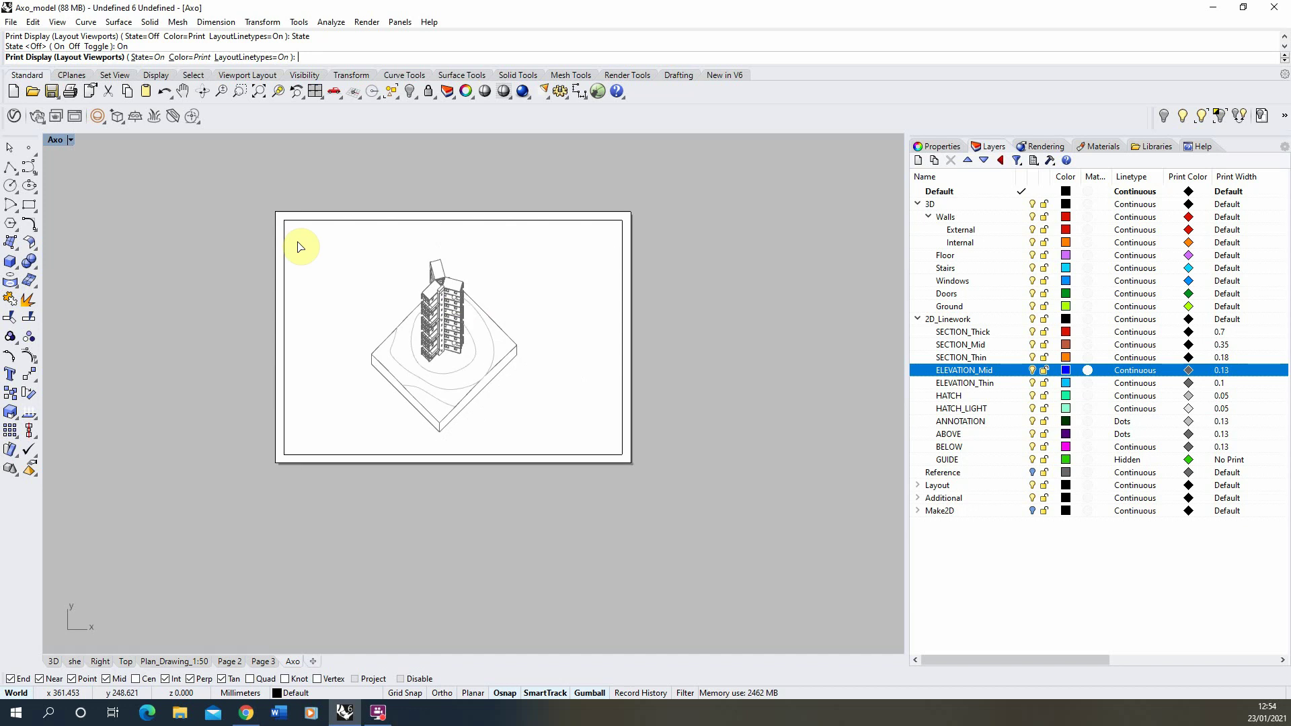
scroll(576, 346, up, 3)
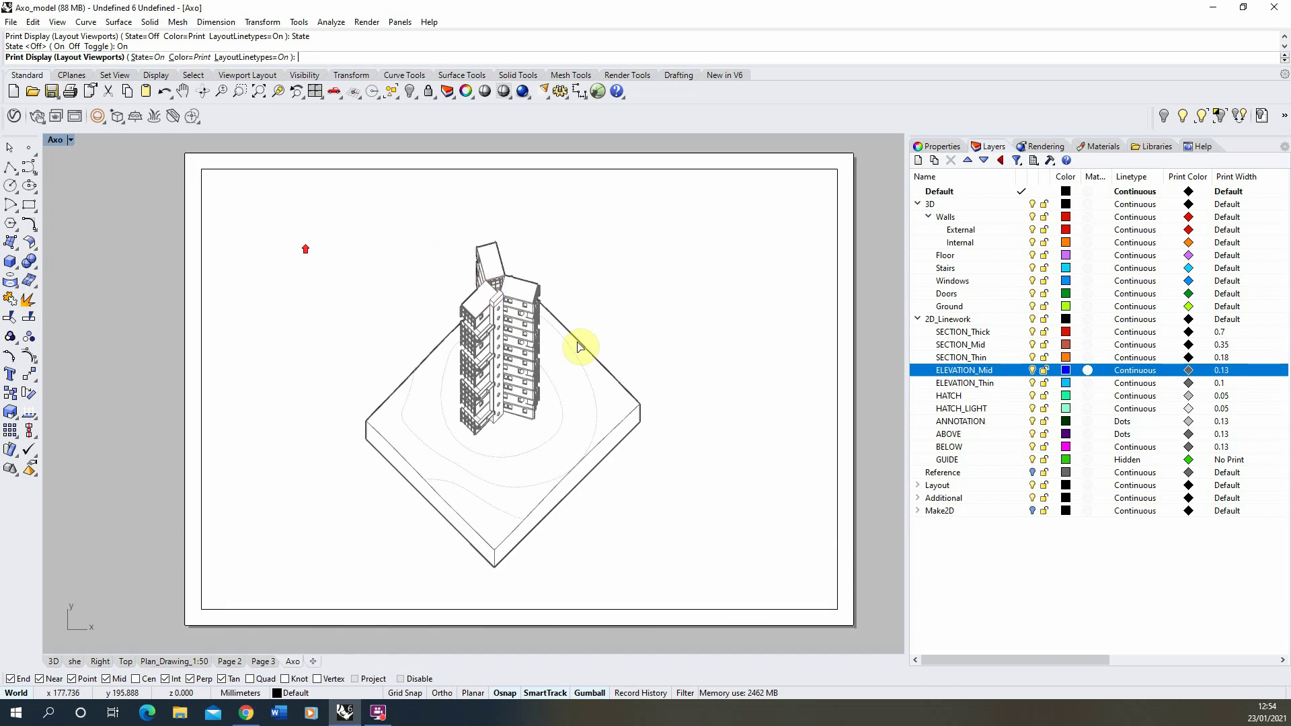
right_click(293, 661)
click(330, 653)
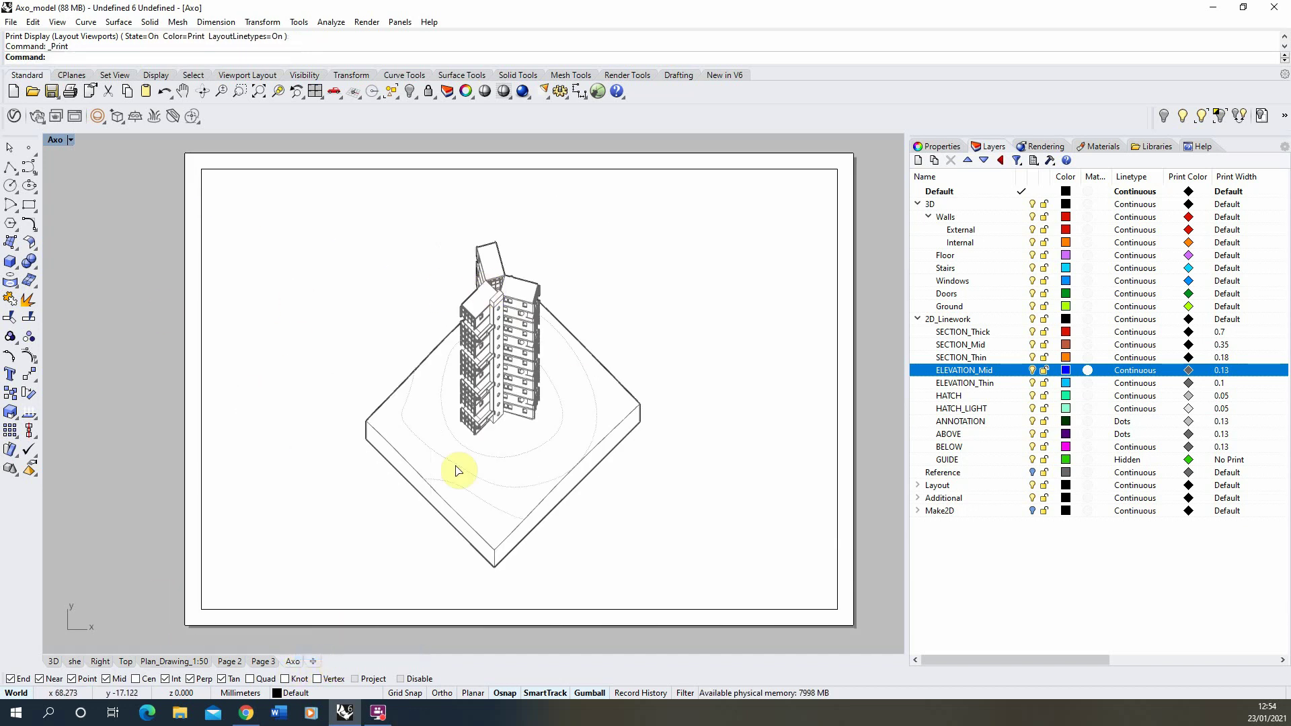
click(173, 233)
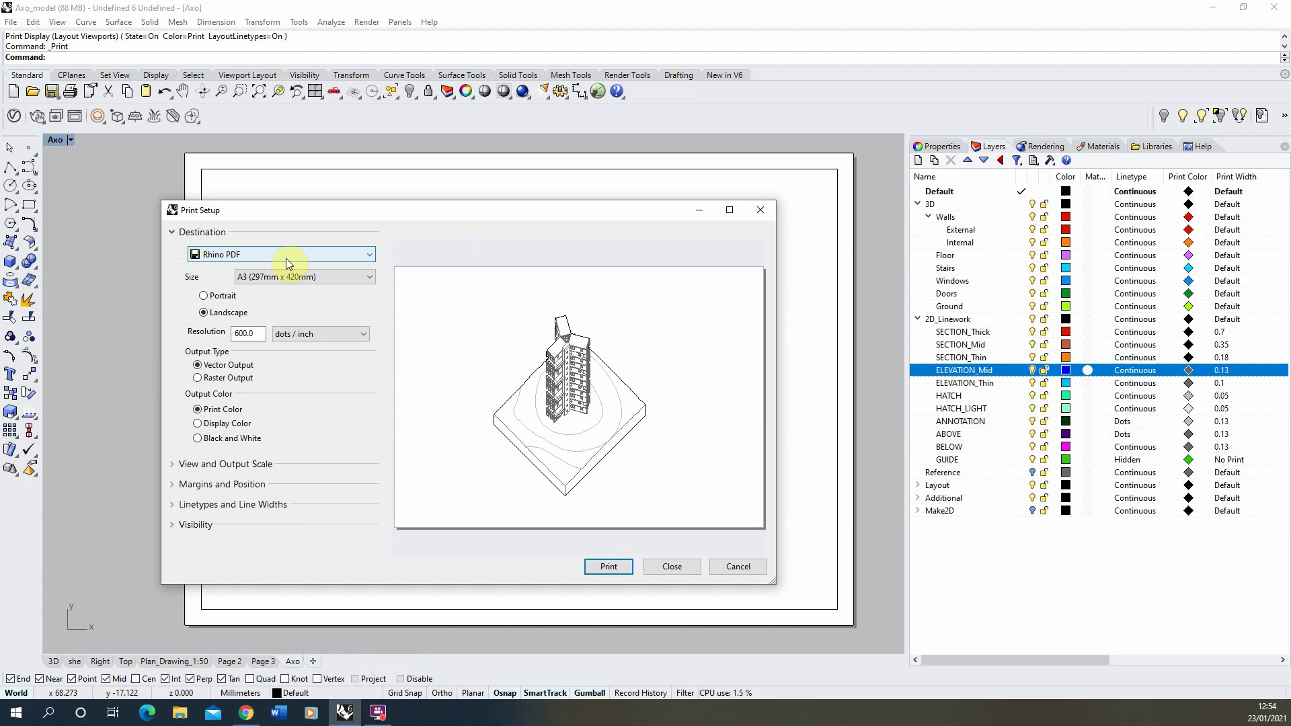